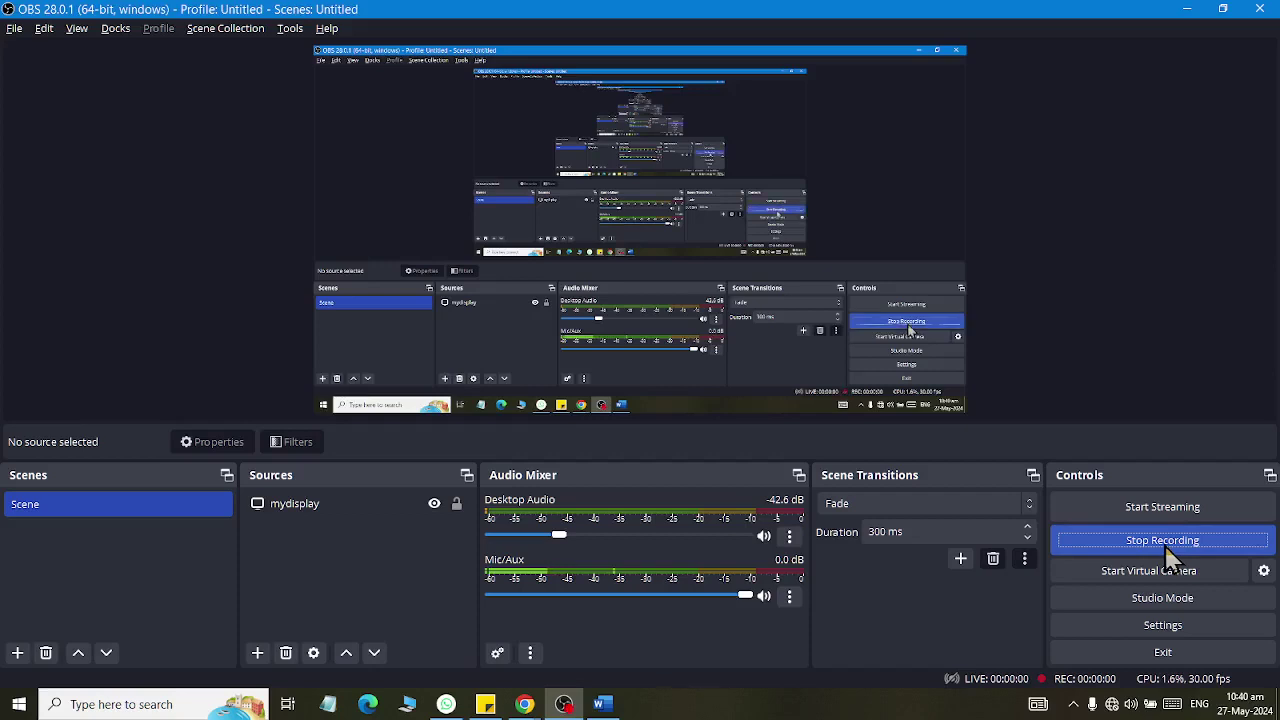
- Back in Word, add a space so the heading reads '3D WORD ART'
key(alt+Tab)
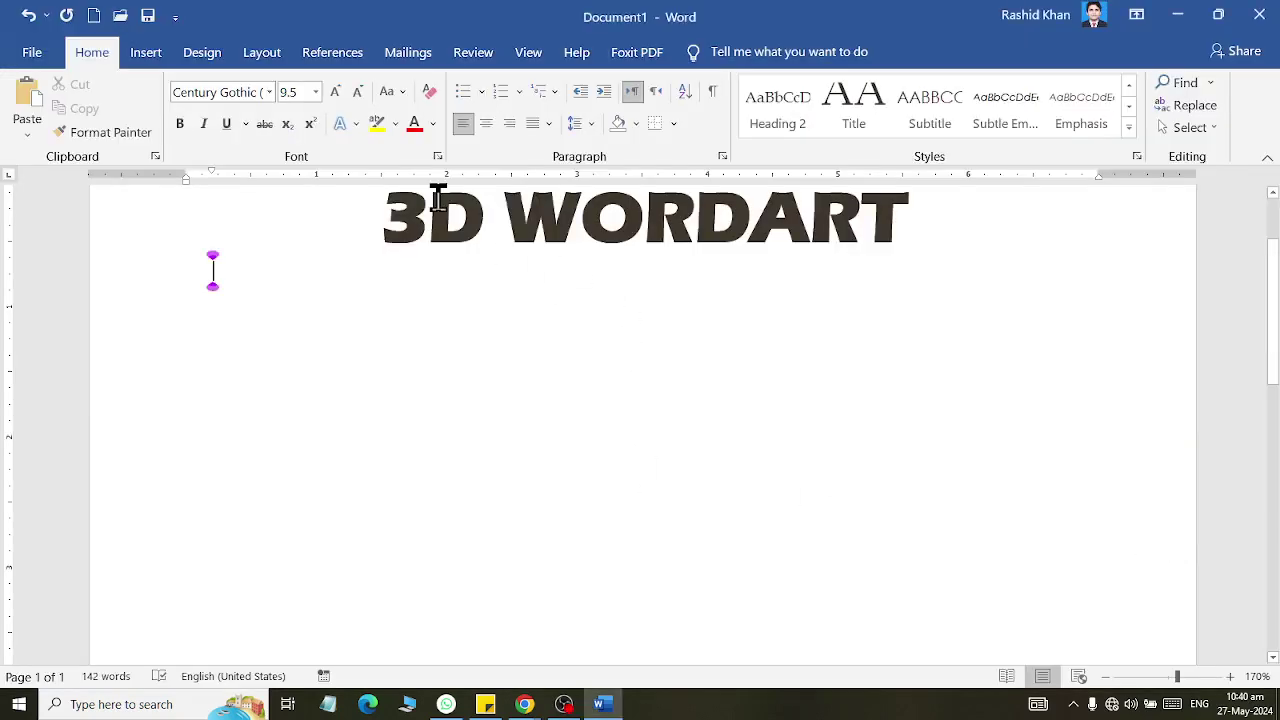
click(758, 228)
click(1023, 305)
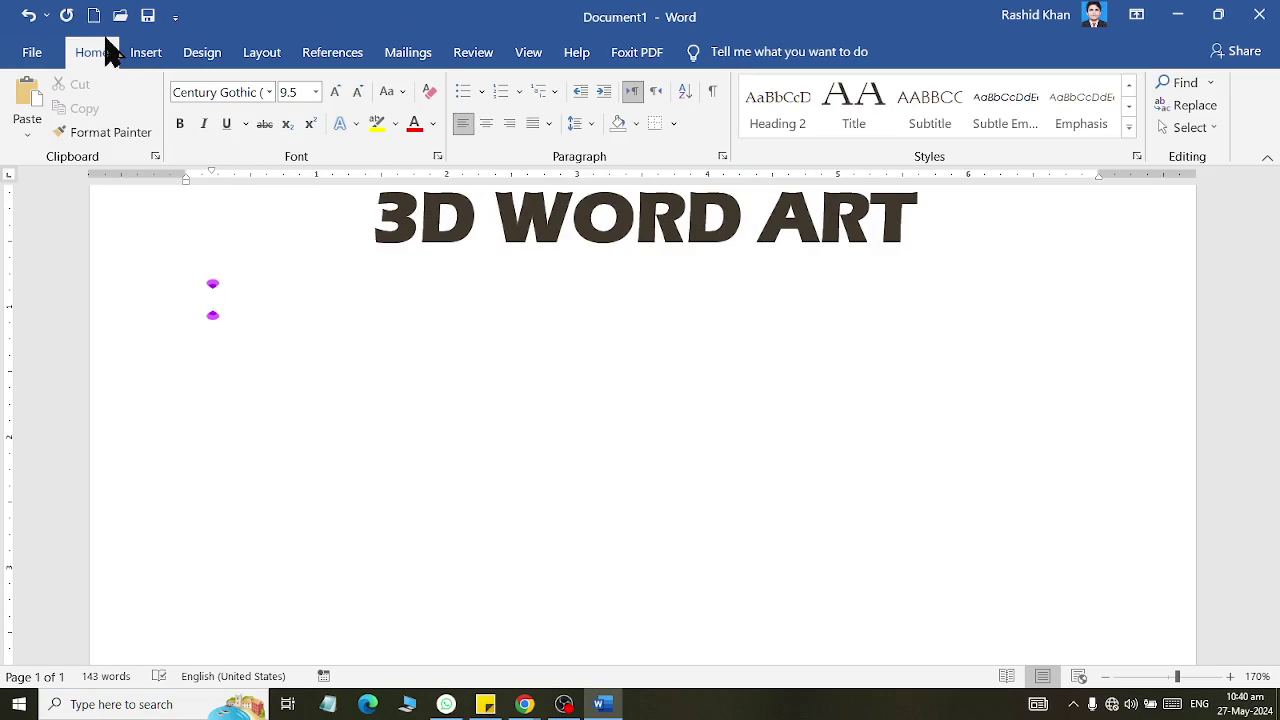
click(145, 52)
- Insert a WordArt box reading 'GLASS ON TABLE' and select its text
click(1038, 106)
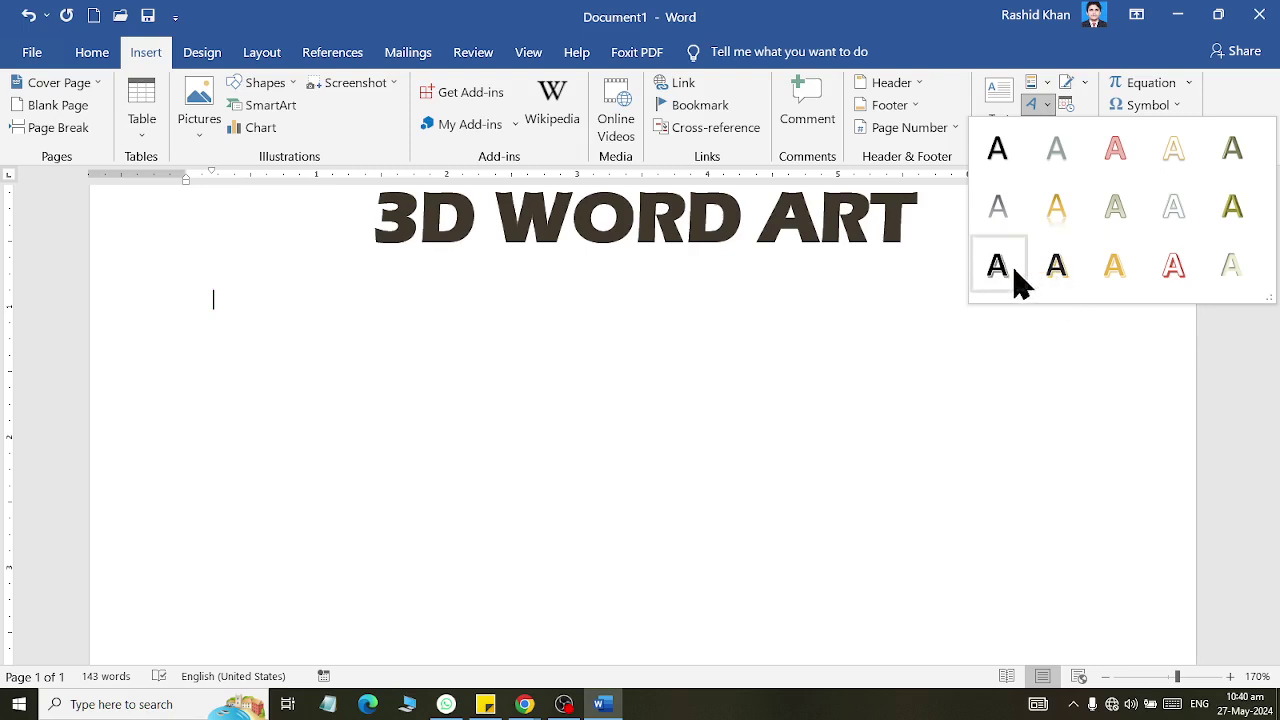
click(1010, 172)
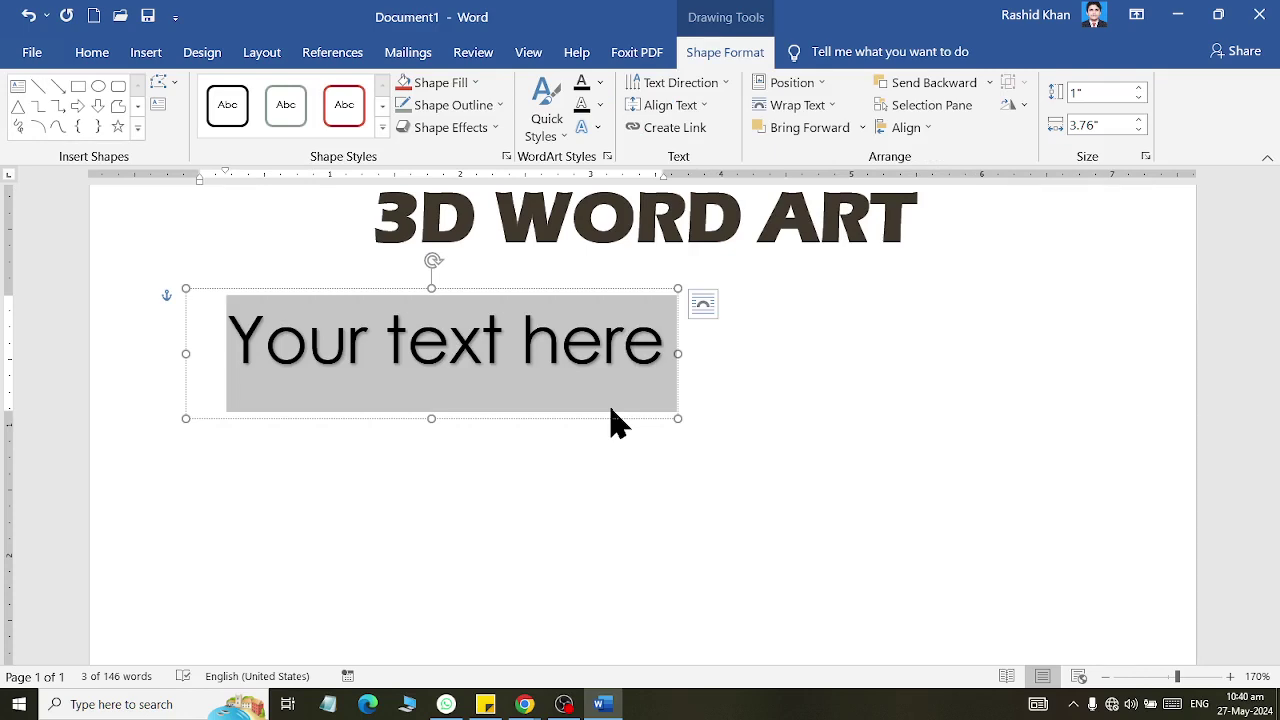
text(GLAS)
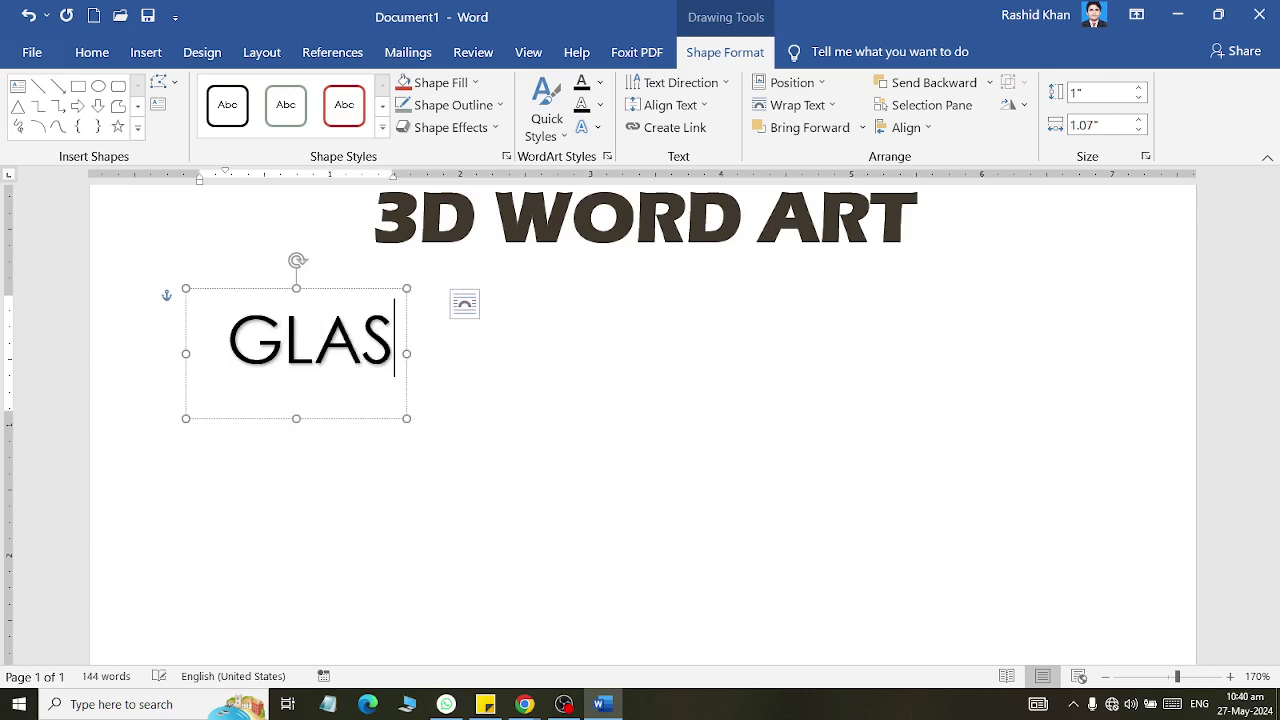
text(S ON TAbLE)
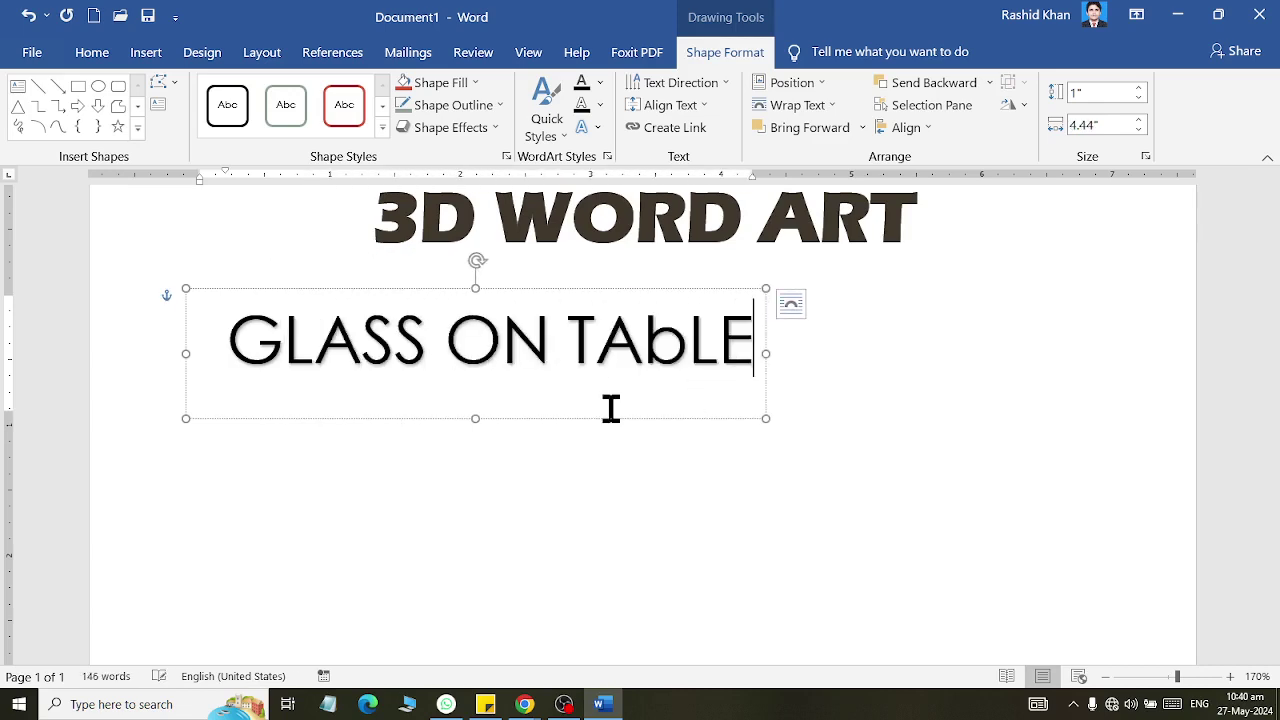
key(BackSpace)
key(BackSpace)
key(BackSpace)
text(BLE)
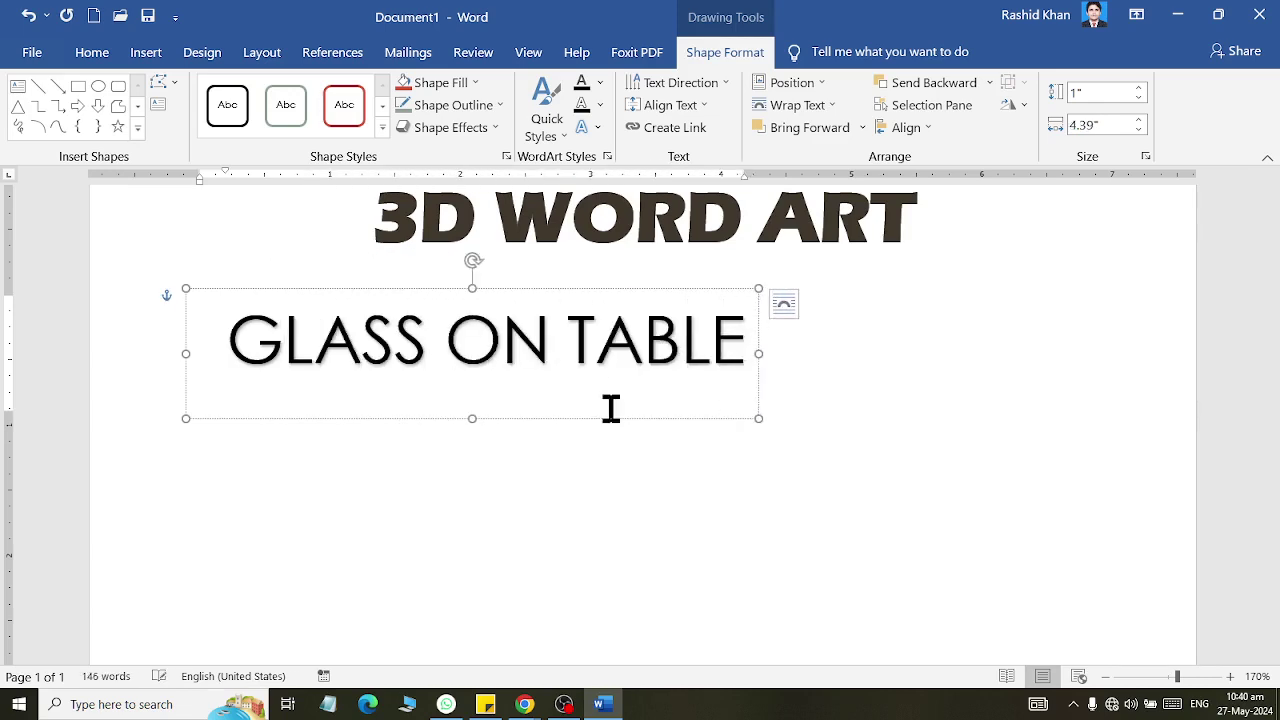
triple_click(225, 337)
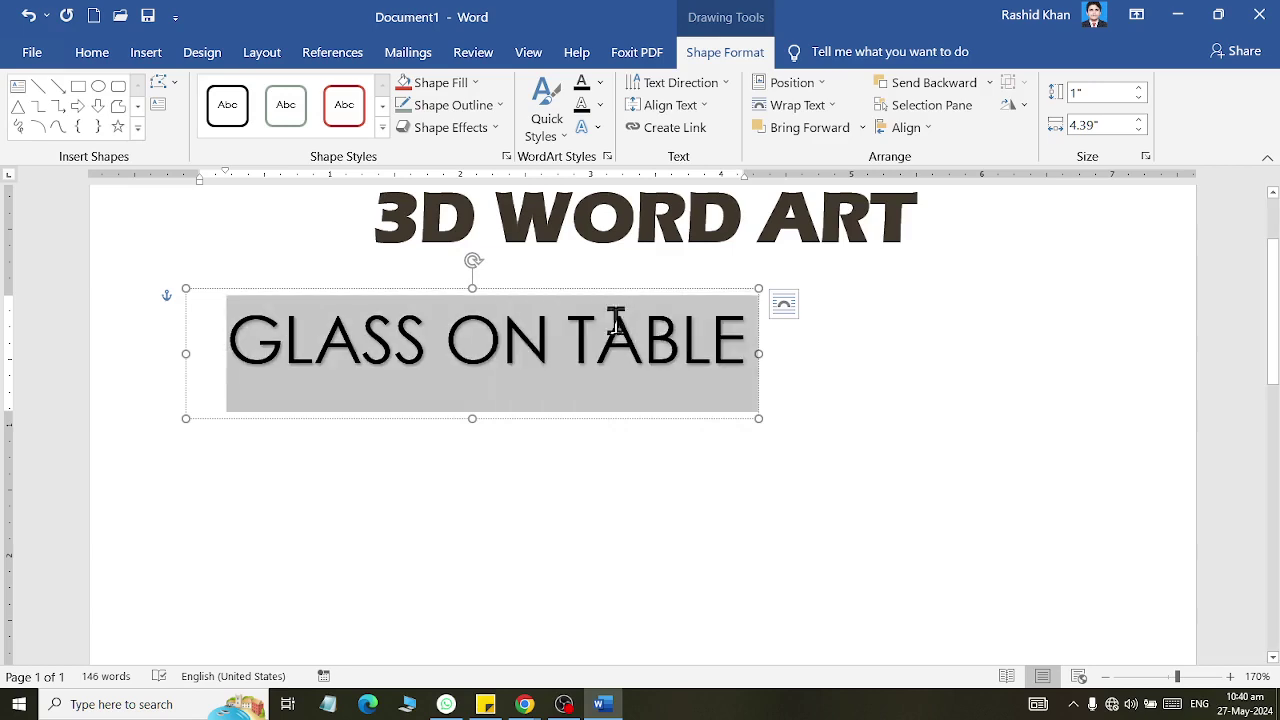
- Change the GLASS ON TABLE text to the Eras Bold ITC font
click(85, 58)
click(269, 93)
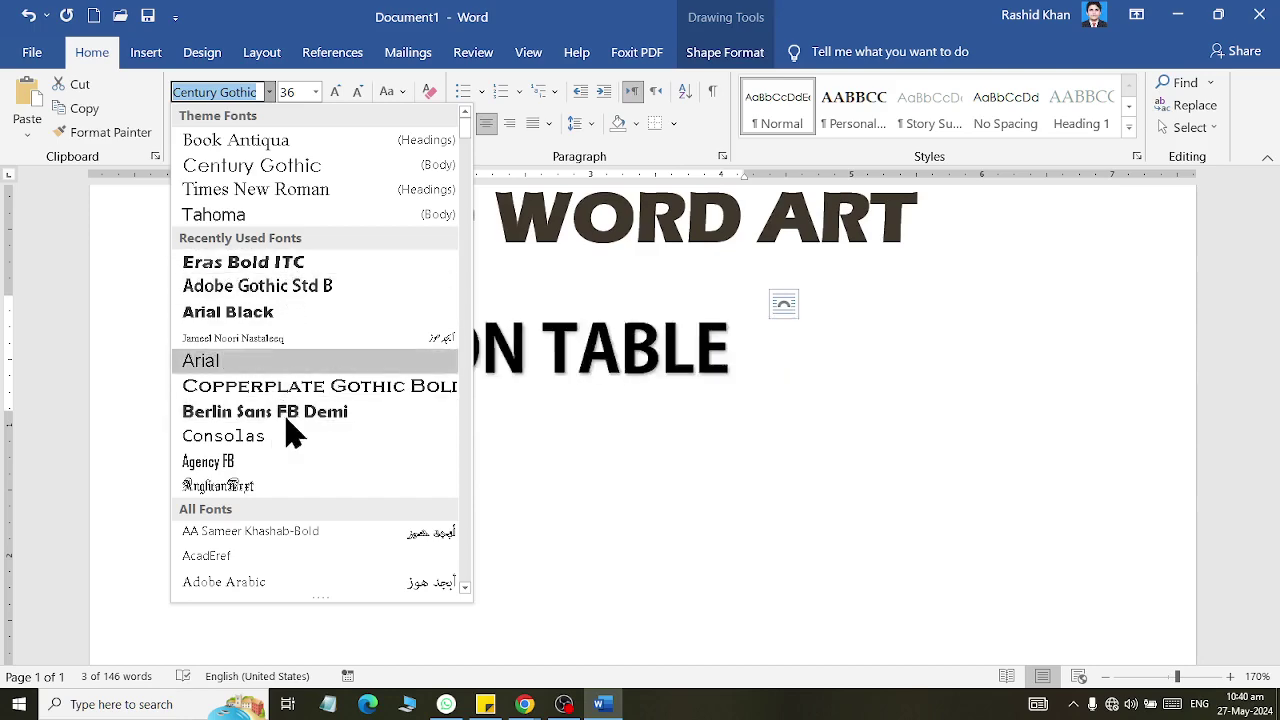
scroll(287, 440, down, 5)
scroll(285, 450, down, 3)
scroll(305, 268, up, 2)
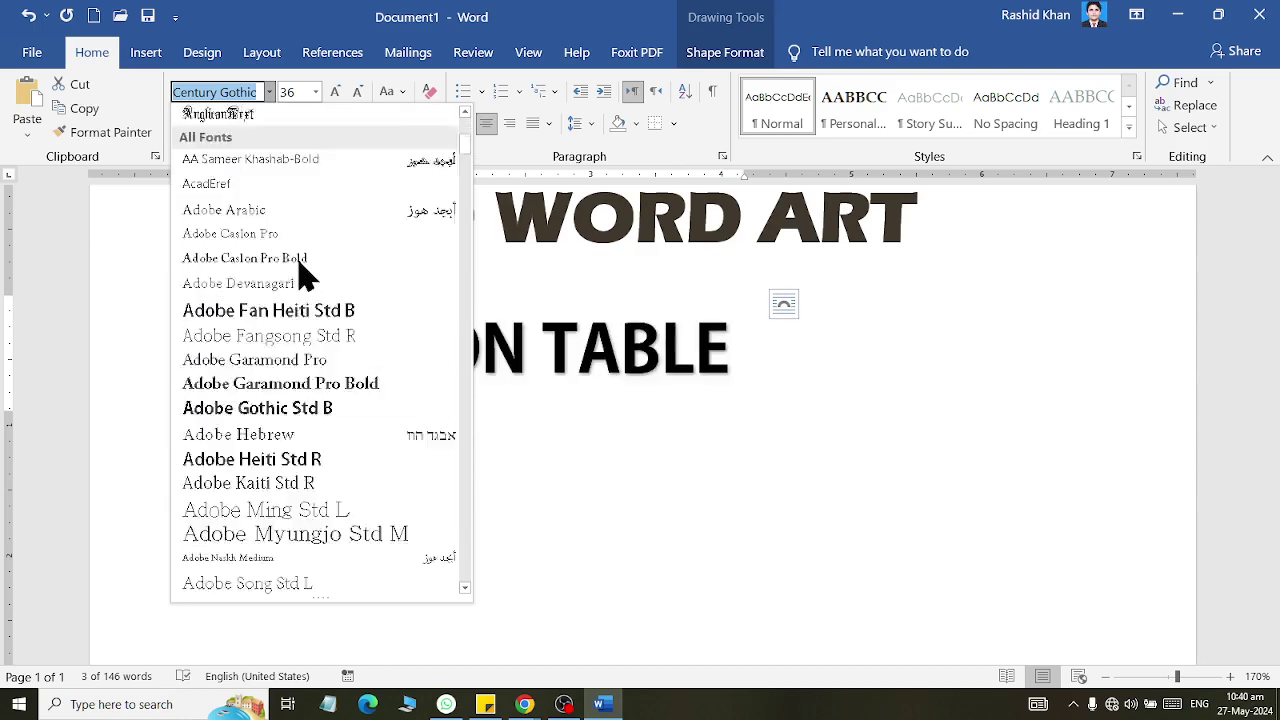
scroll(305, 268, up, 5)
click(305, 268)
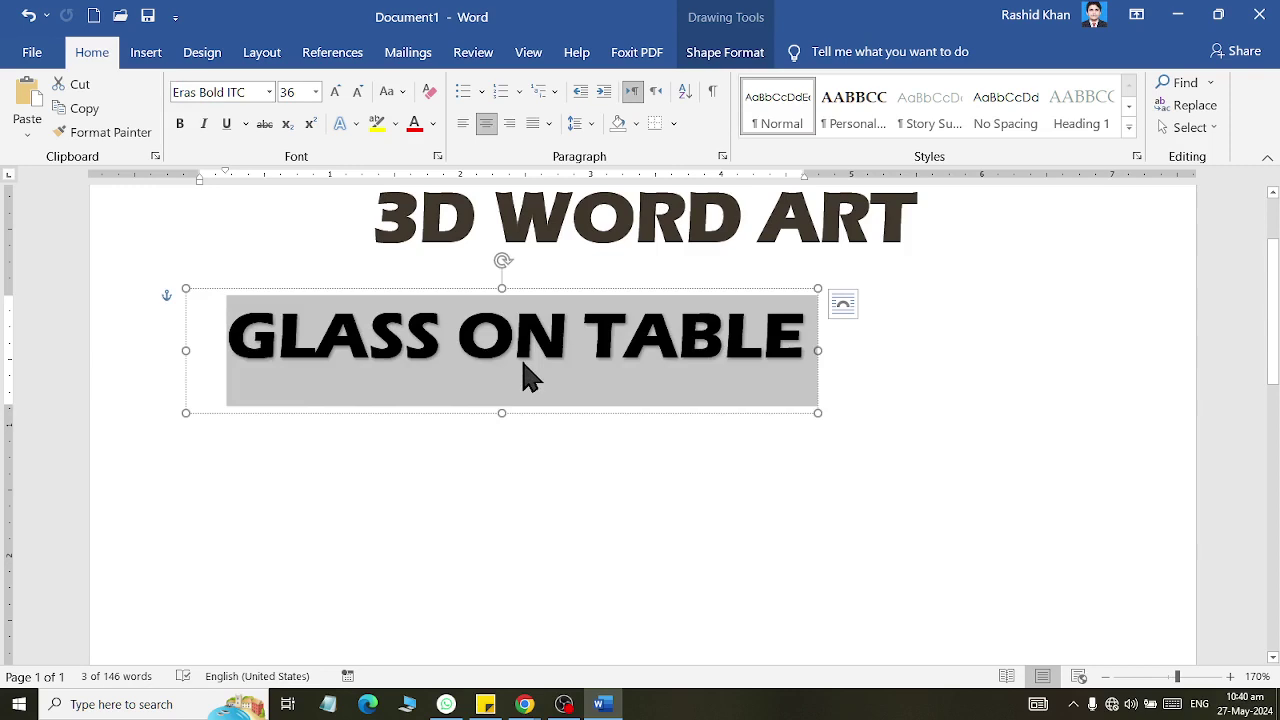
click(723, 58)
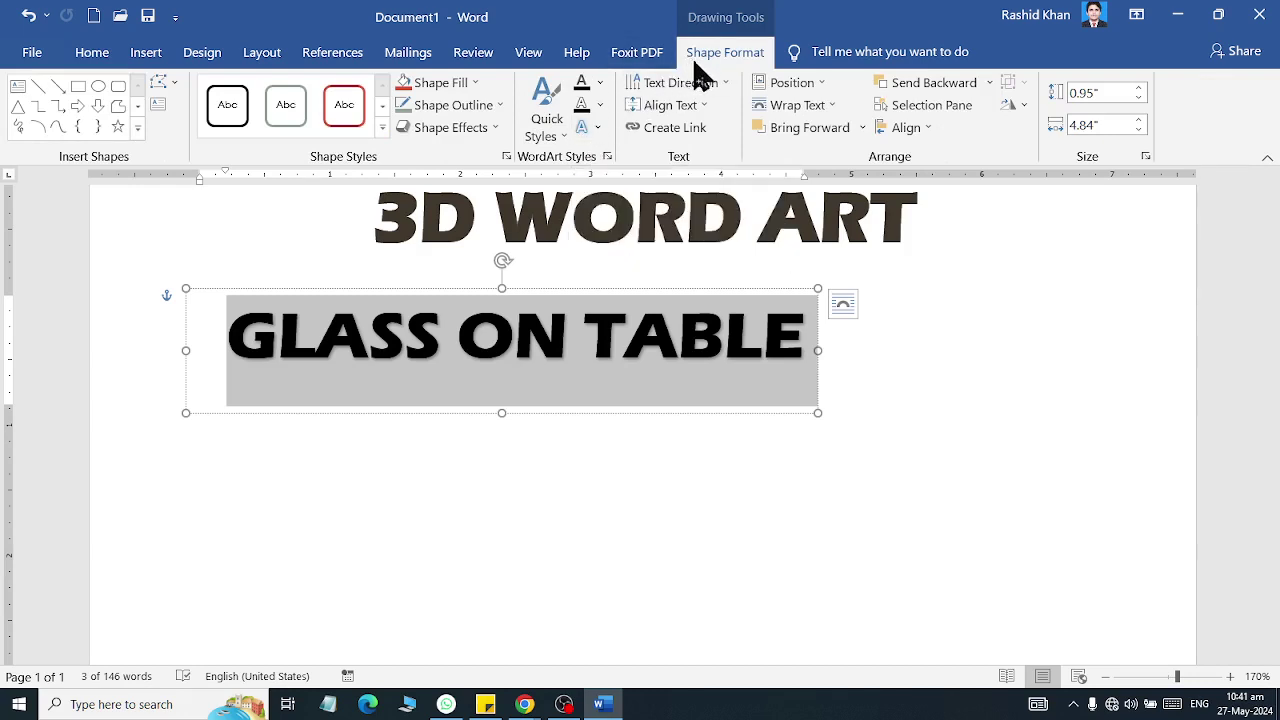
- Select the GLASS ON TABLE text and apply the Off Axis 2: Top 3-D rotation
click(585, 340)
triple_click(234, 331)
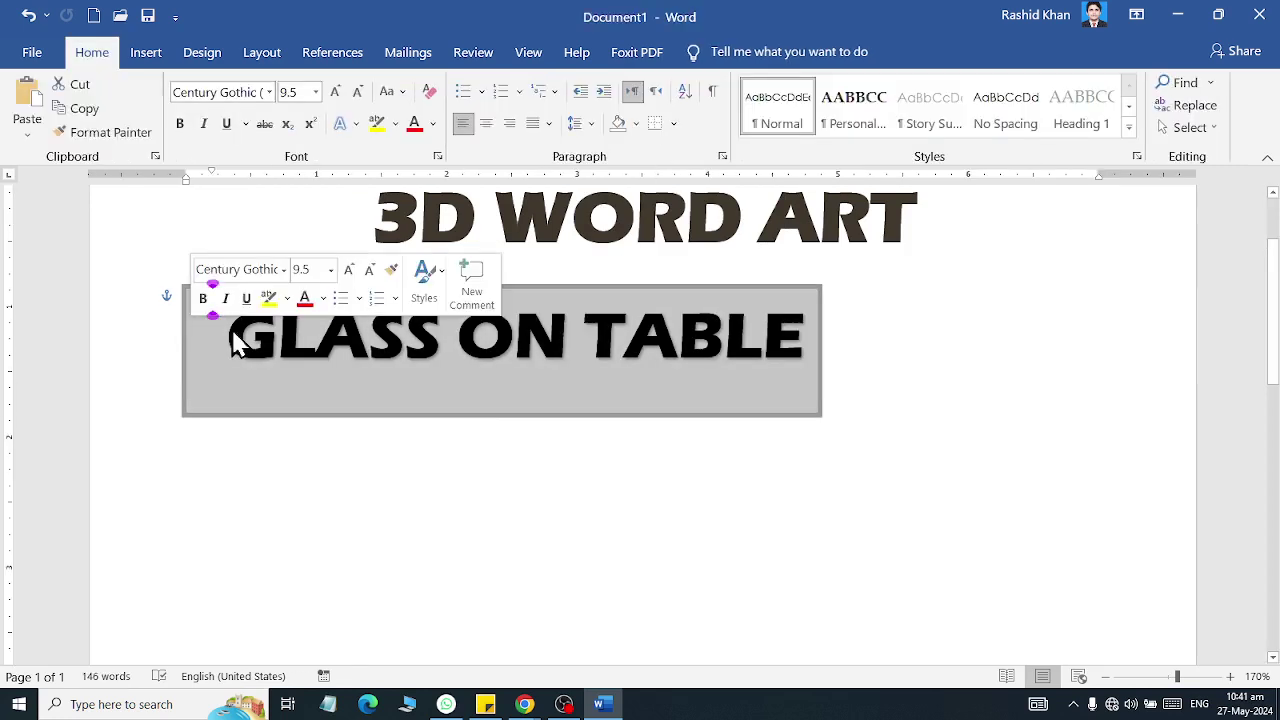
click(230, 333)
drag(230, 333, 846, 323)
click(728, 53)
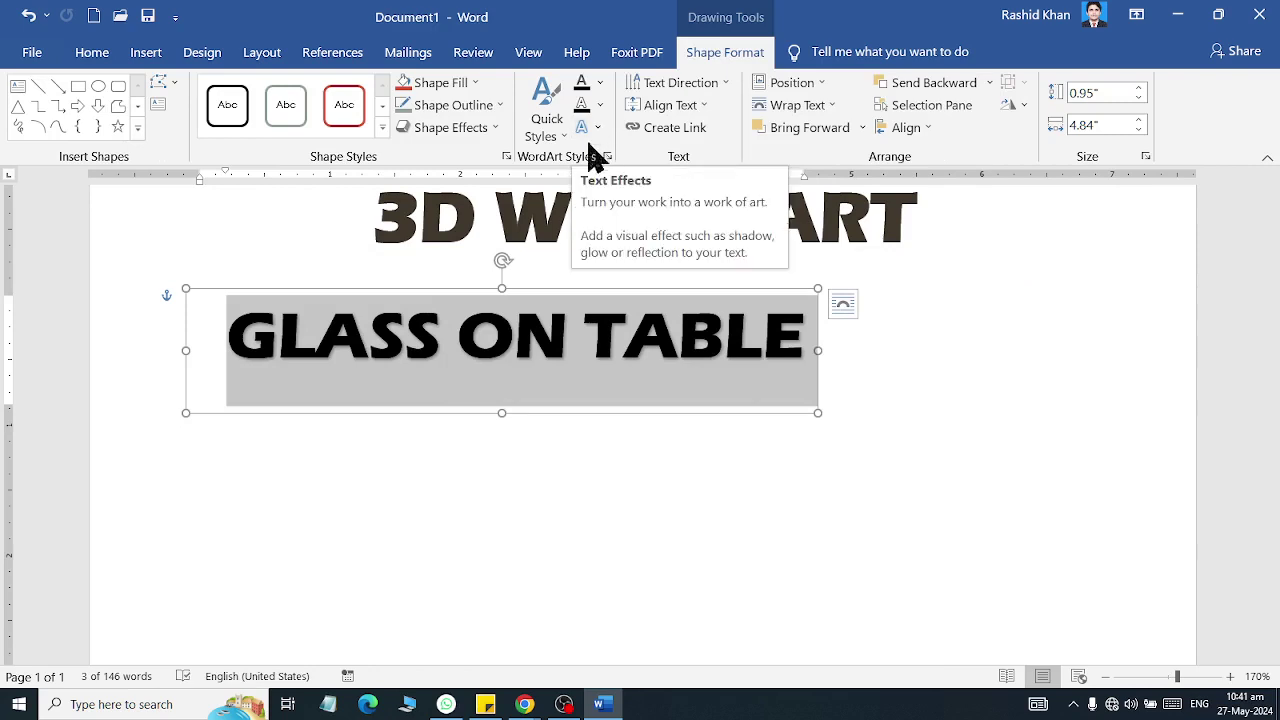
click(588, 135)
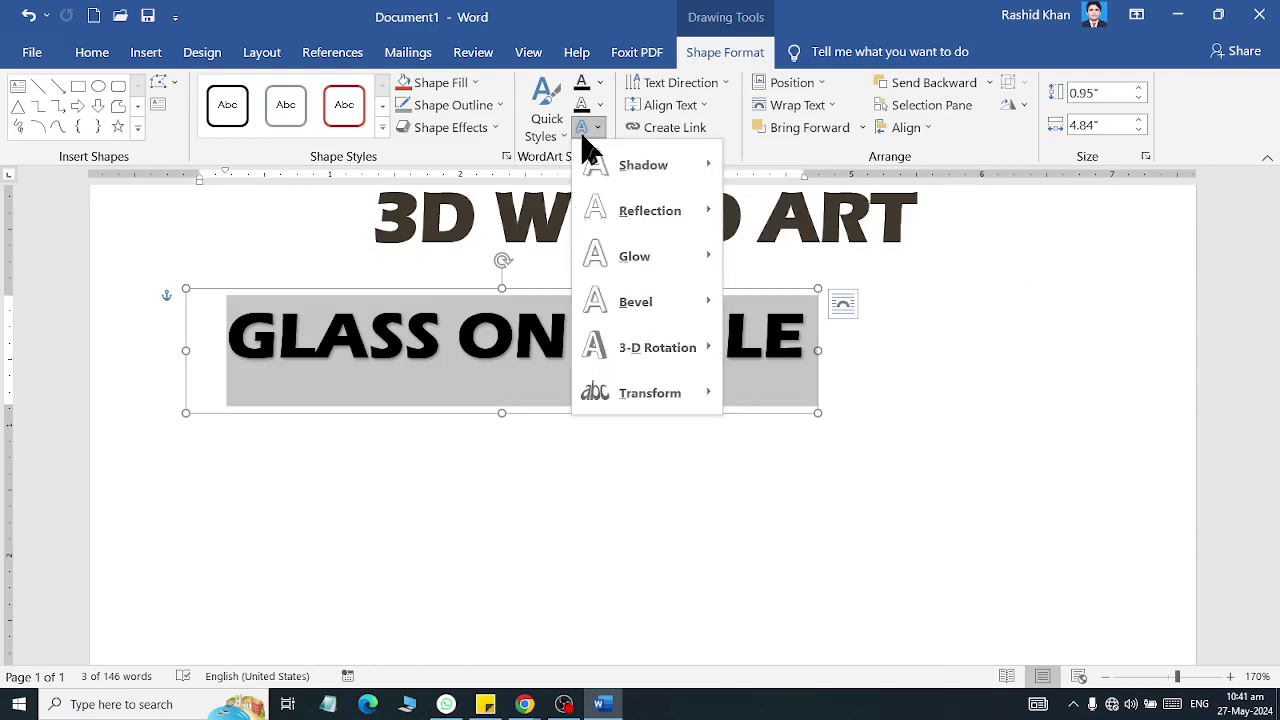
mouse_move(590, 402)
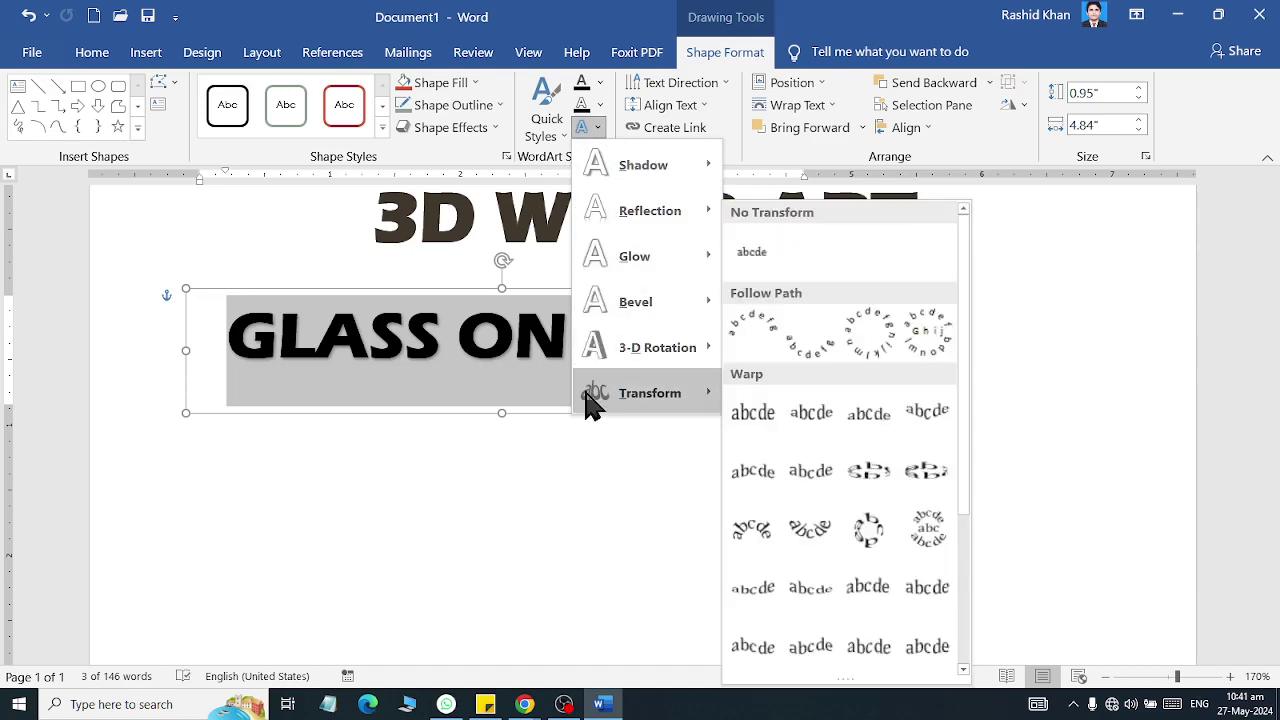
mouse_move(595, 365)
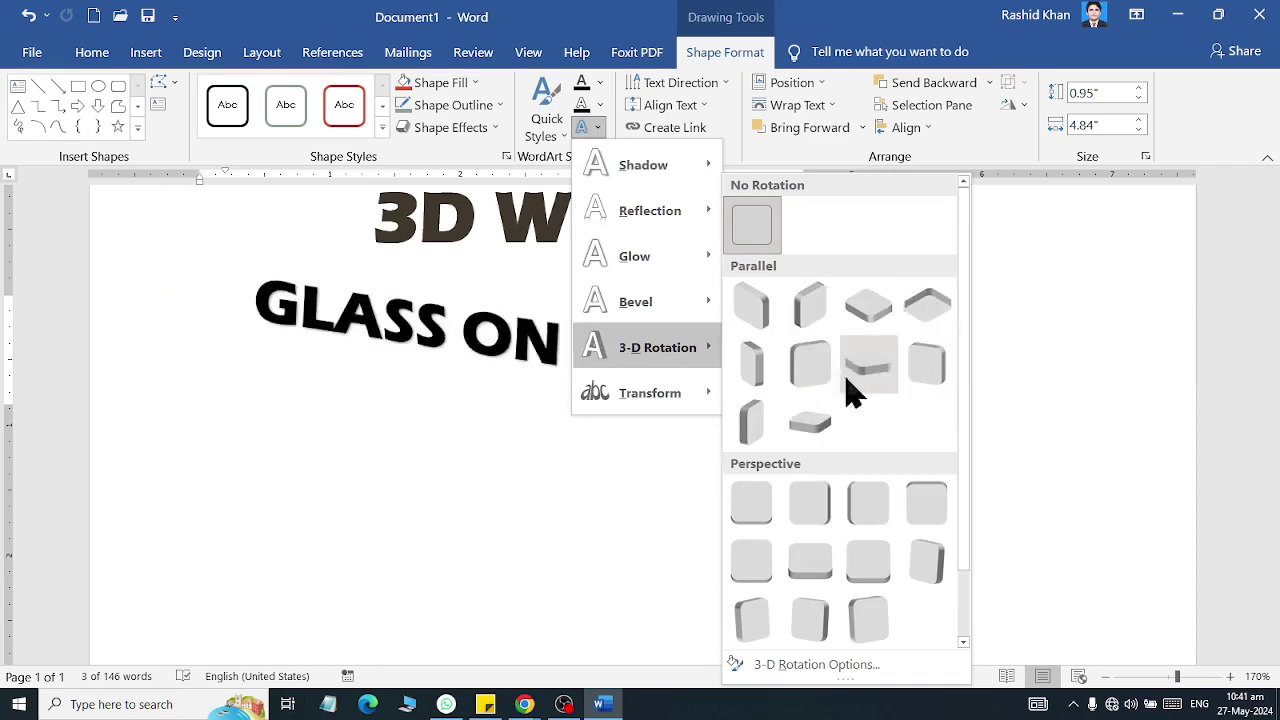
click(810, 428)
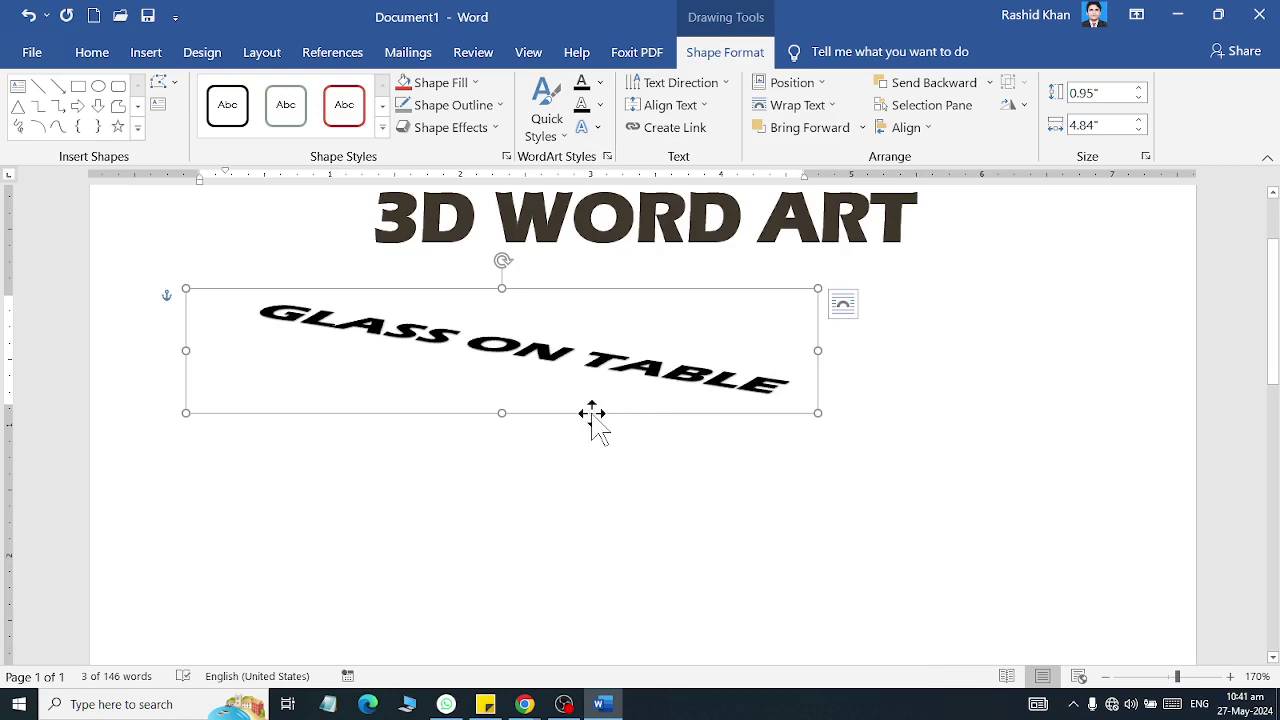
- Move the WordArt box lower right and show its 3-D rotation settings
drag(592, 413, 680, 508)
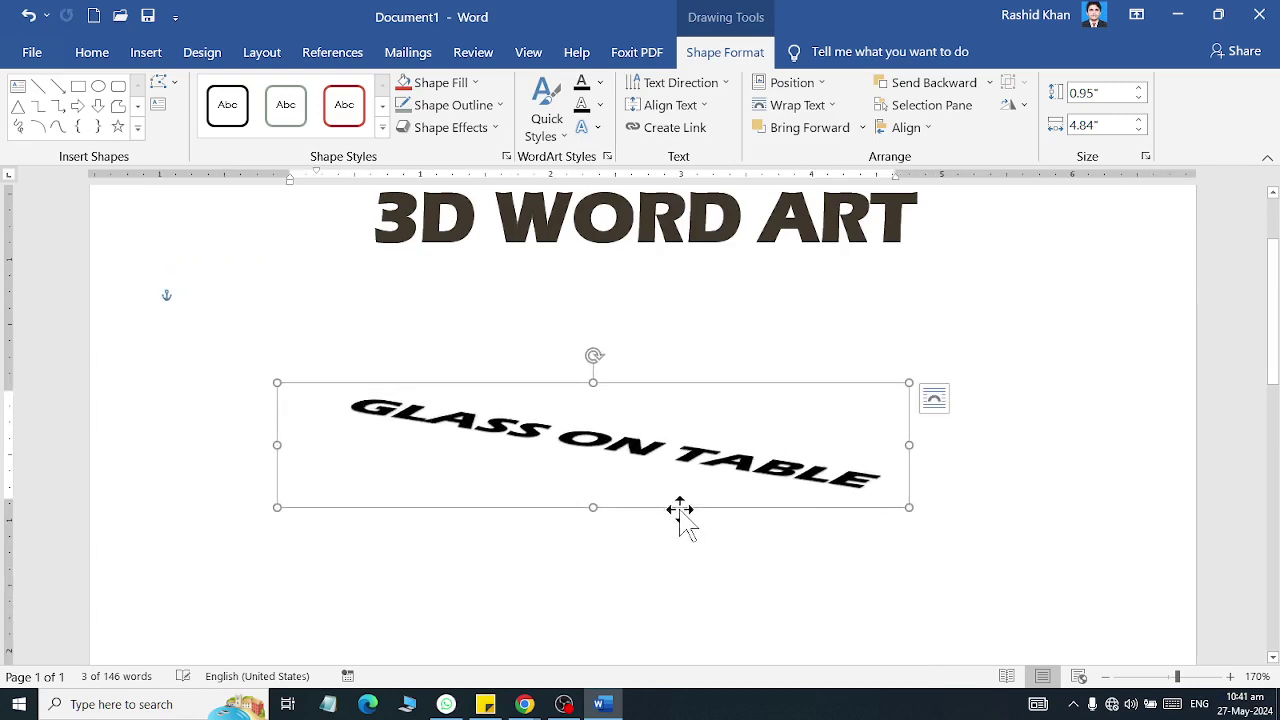
ctrl+scroll(668, 435, up, 3)
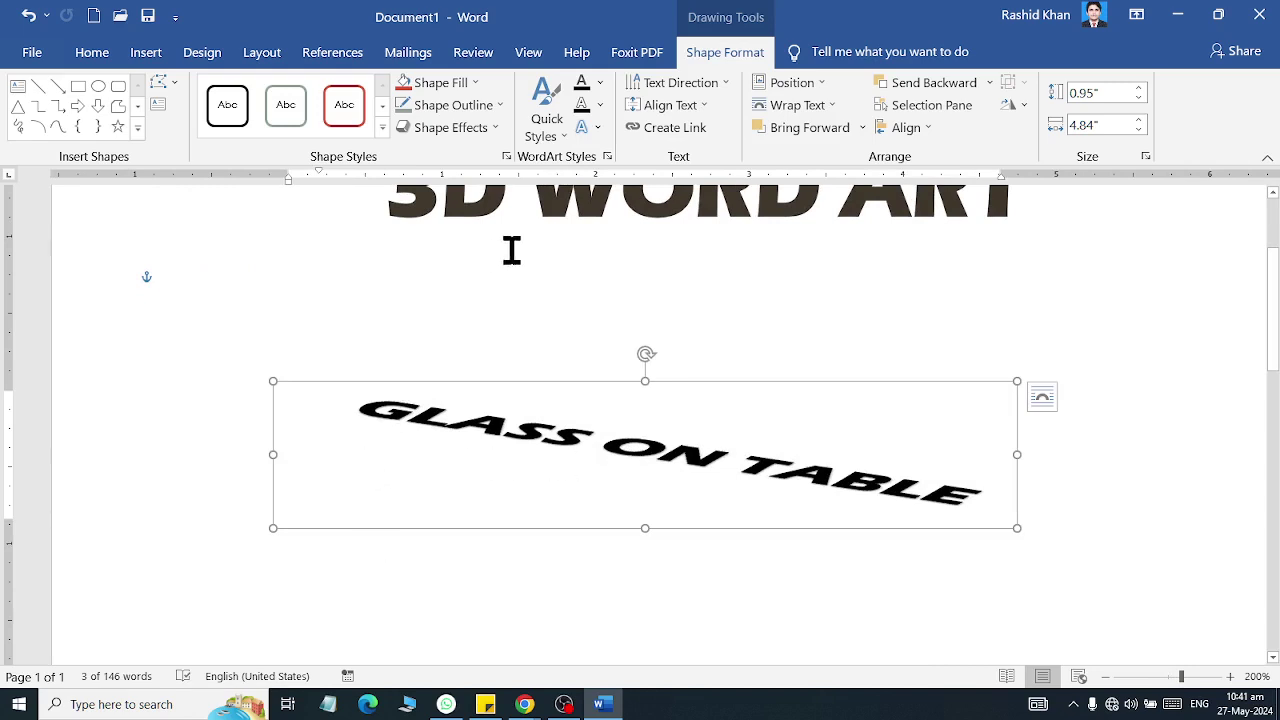
click(593, 132)
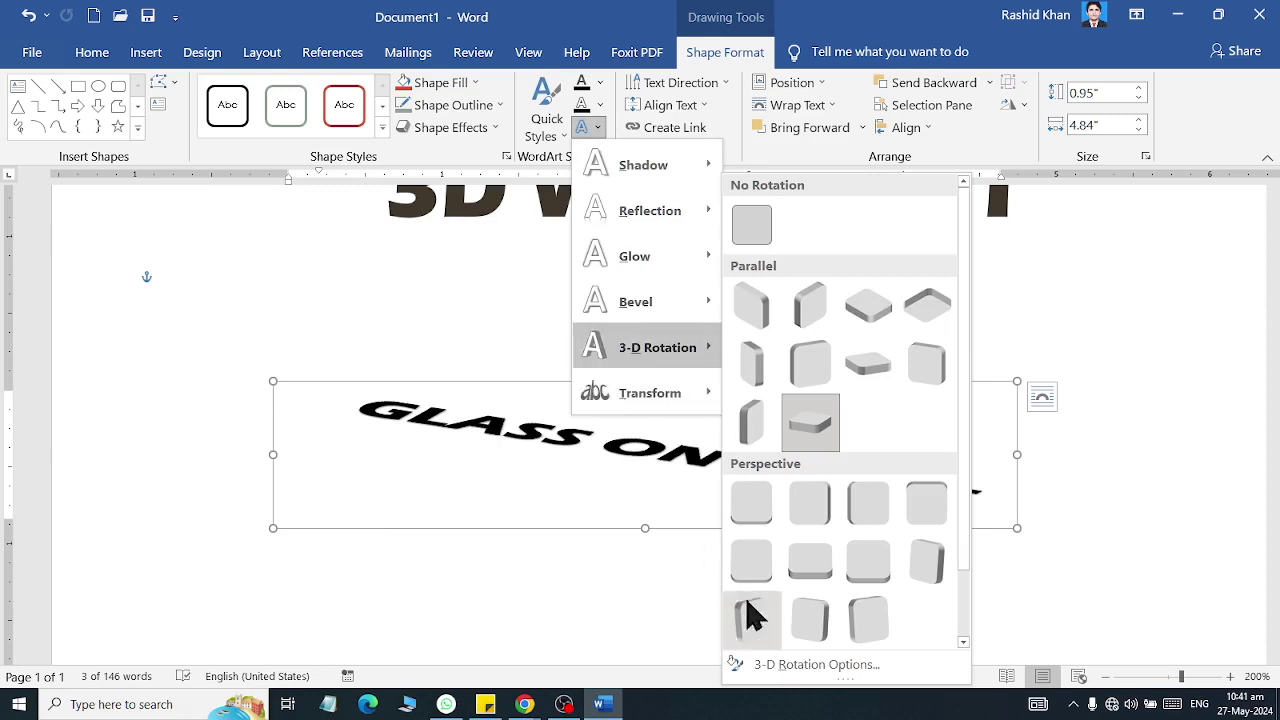
click(785, 666)
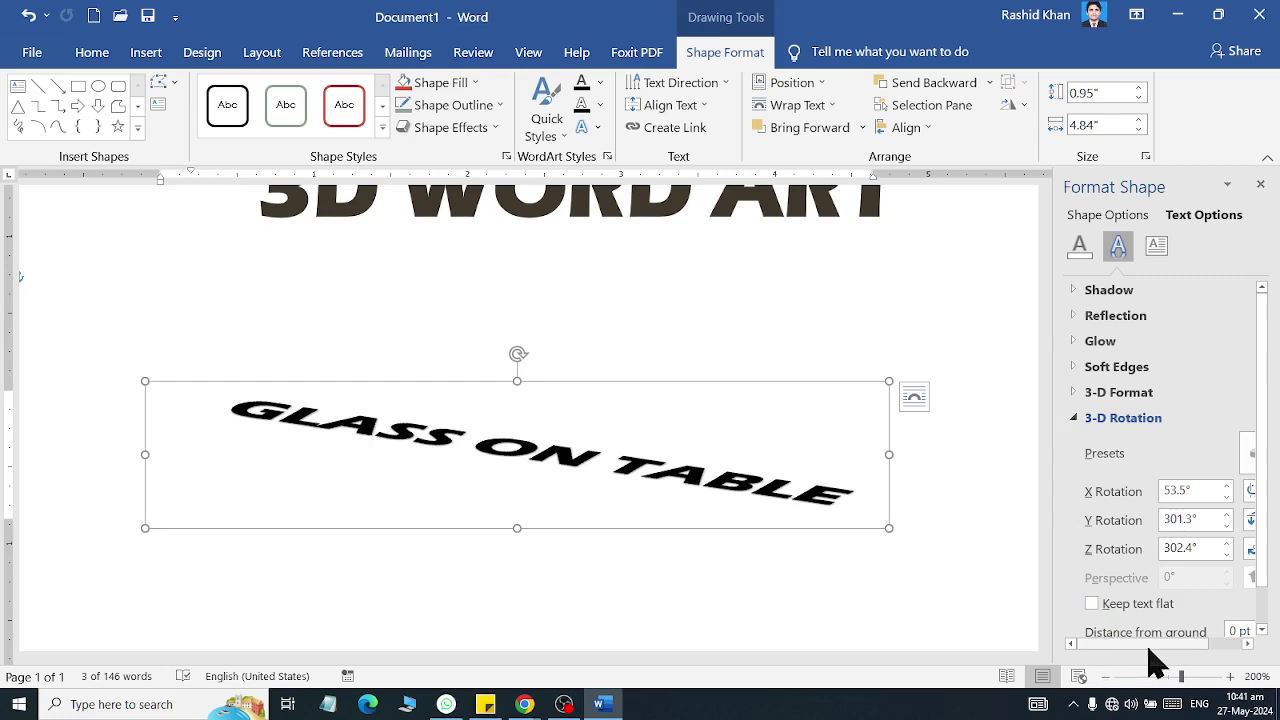
- Widen the Format Shape pane and switch to its 3-D Format settings
mouse_move(1150, 645)
mouse_down()
mouse_move(1190, 648)
mouse_move(1120, 645)
mouse_up()
drag(1053, 583, 952, 578)
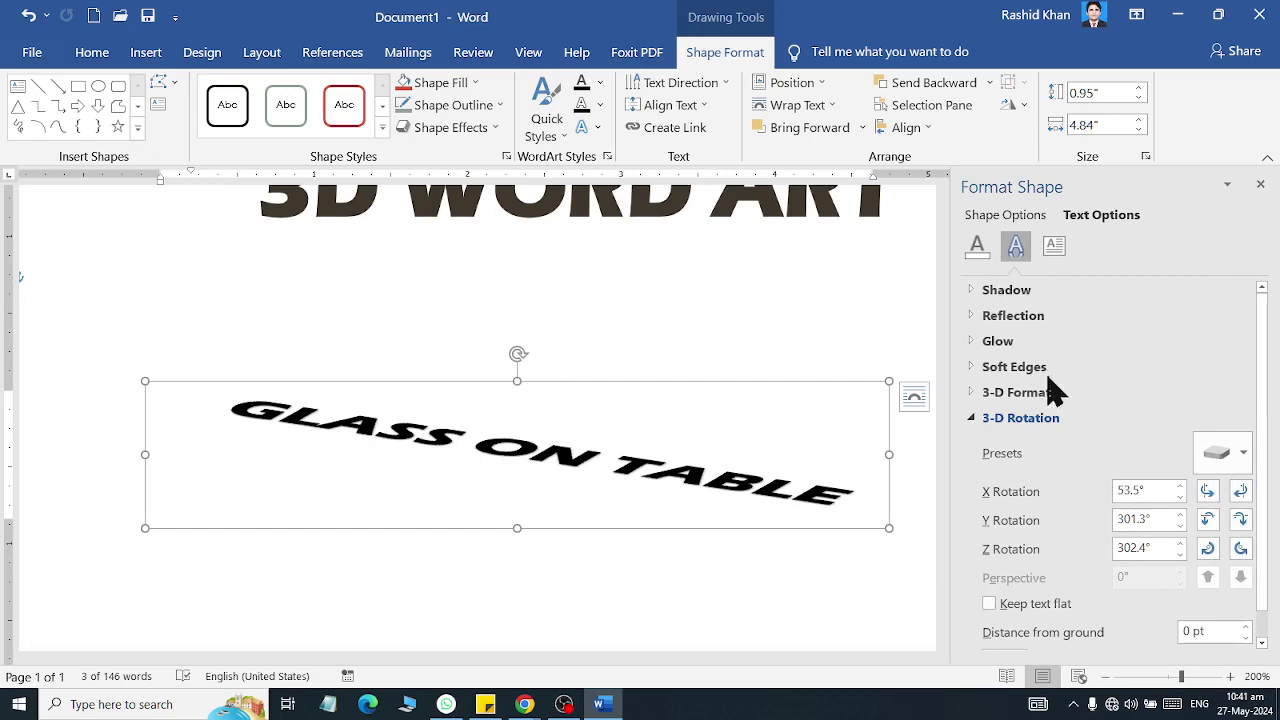
click(968, 420)
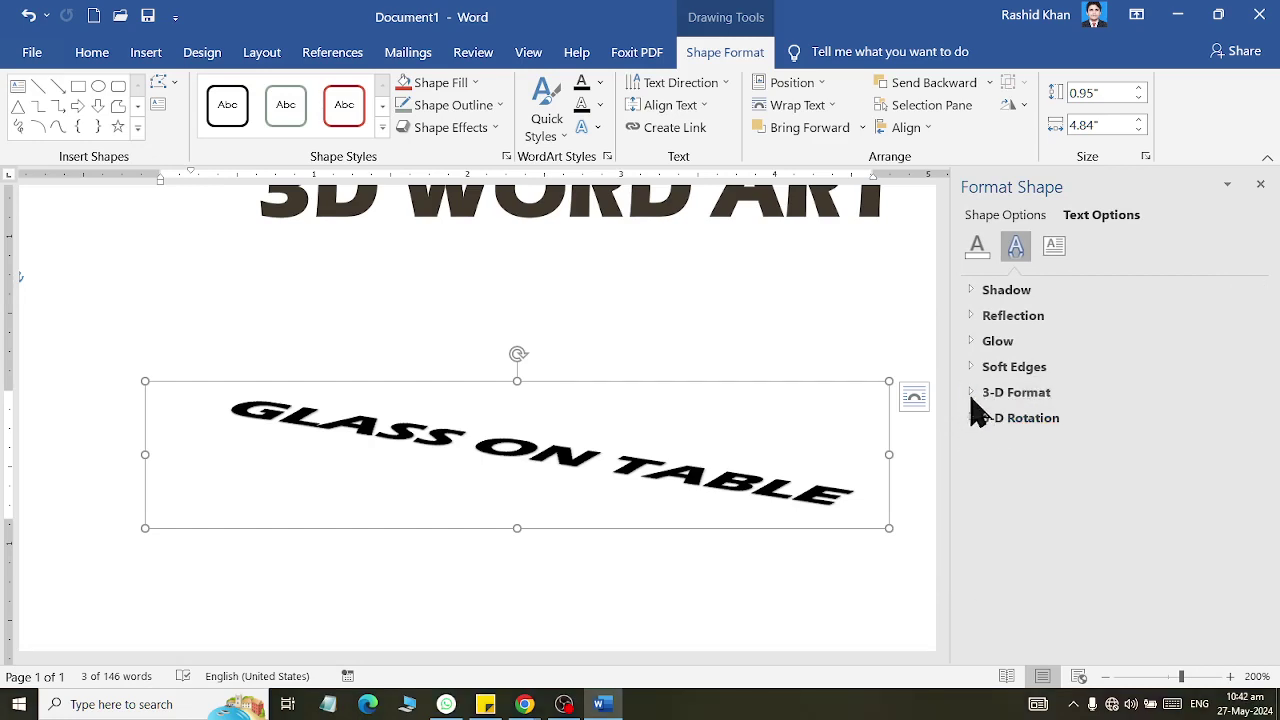
click(975, 394)
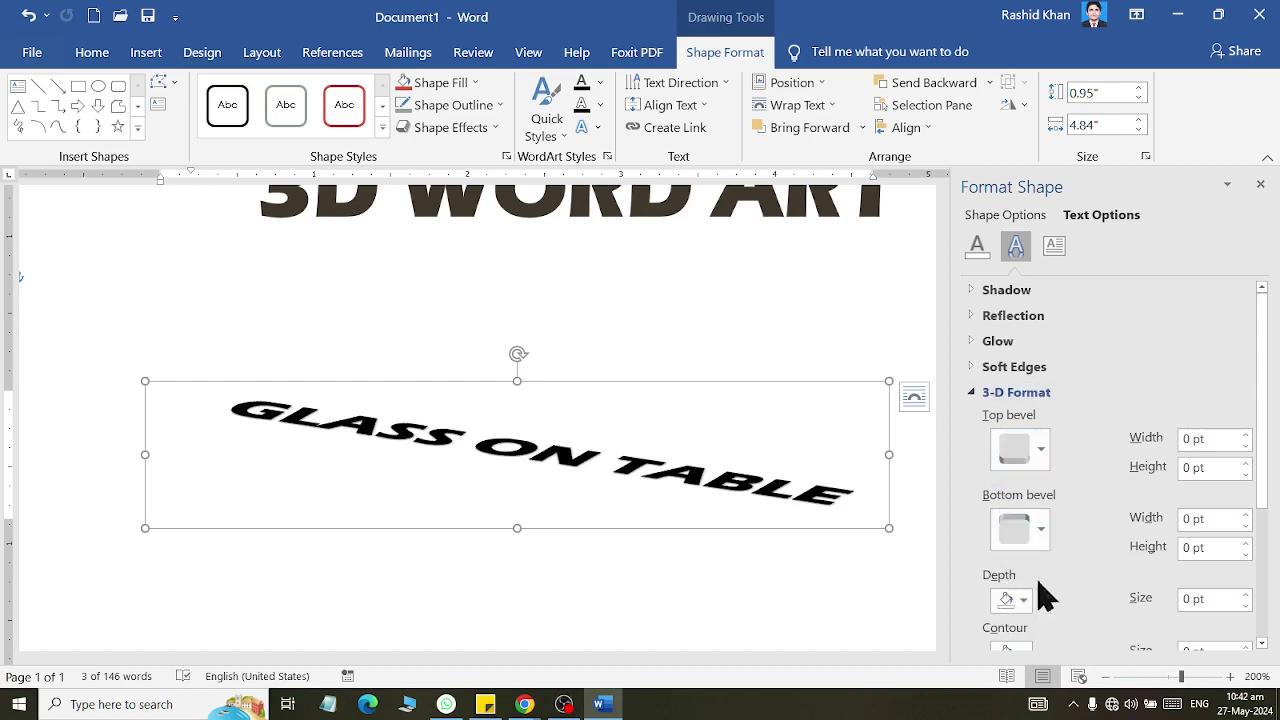
- Give the text a 13.5 pt extrusion depth with light-grey sides
click(1245, 594)
drag(1245, 594, 1245, 594)
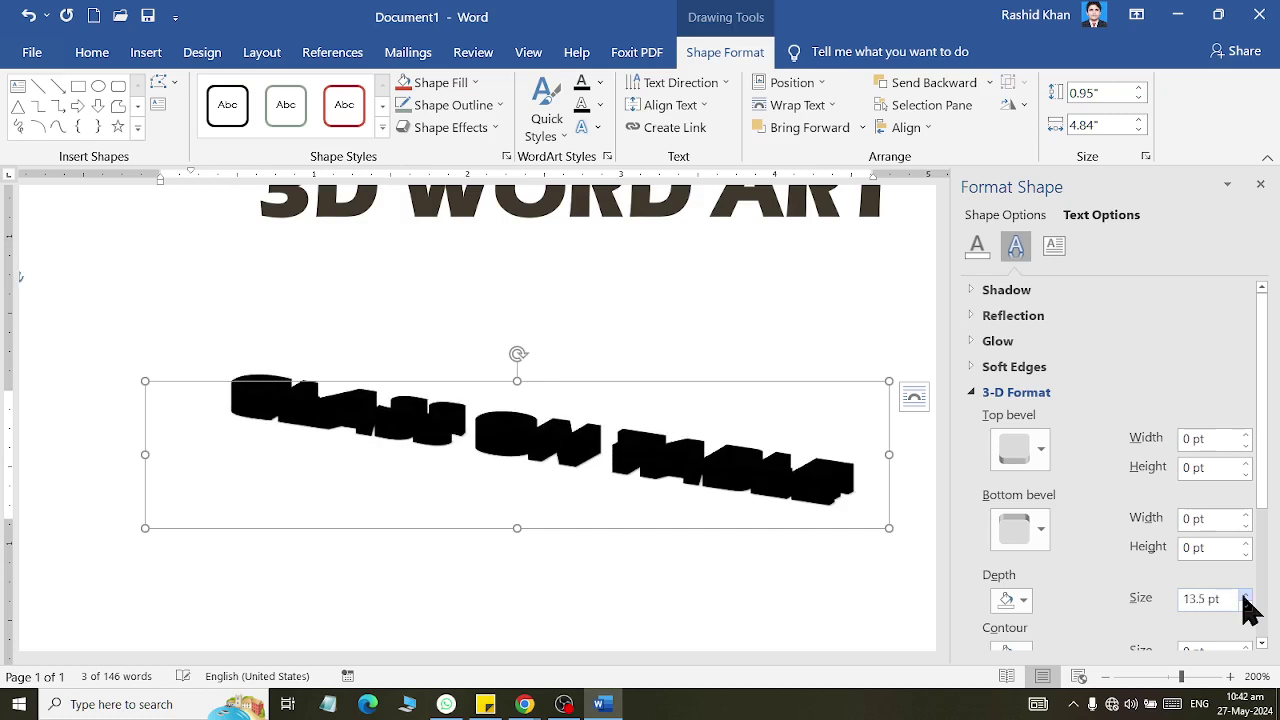
click(1022, 602)
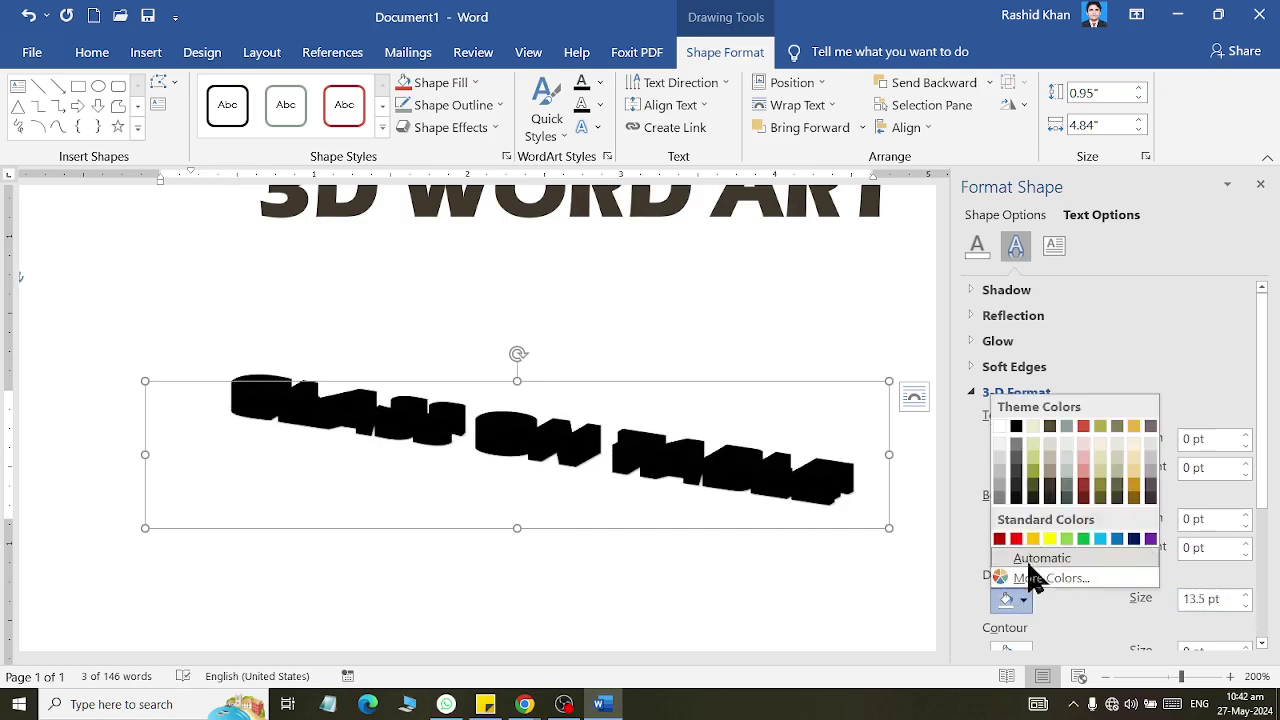
click(1000, 470)
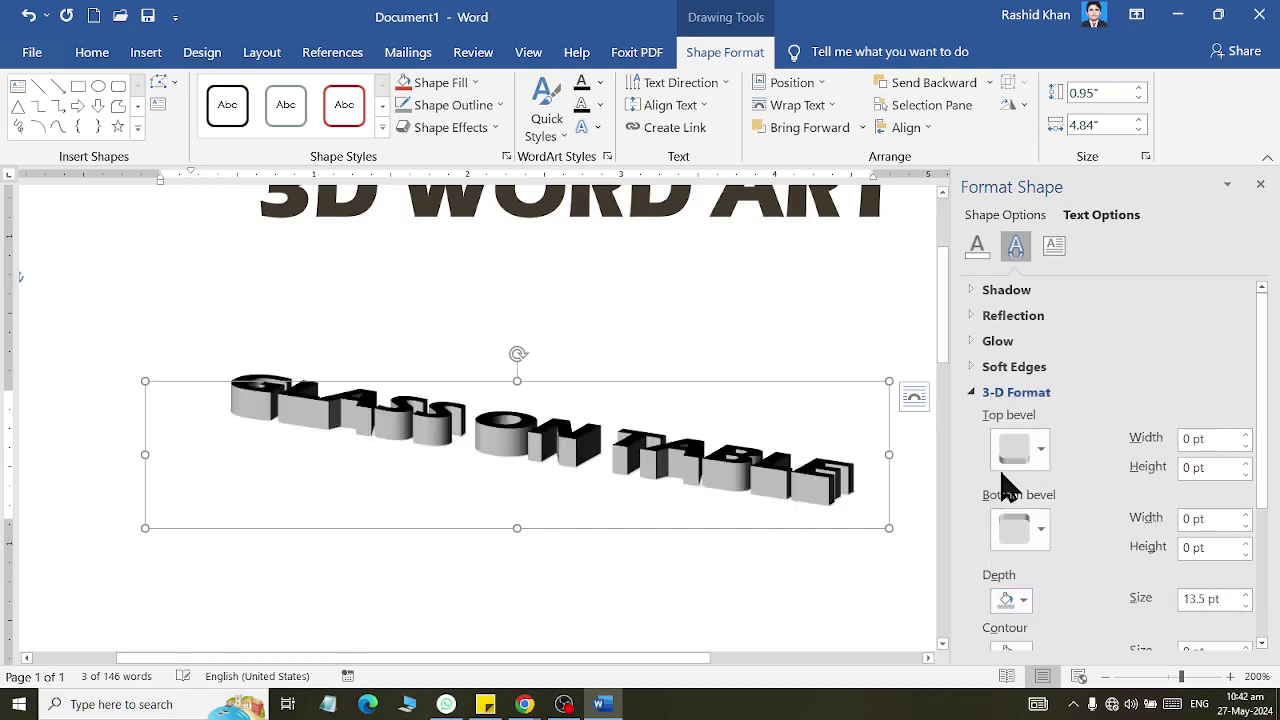
click(1024, 602)
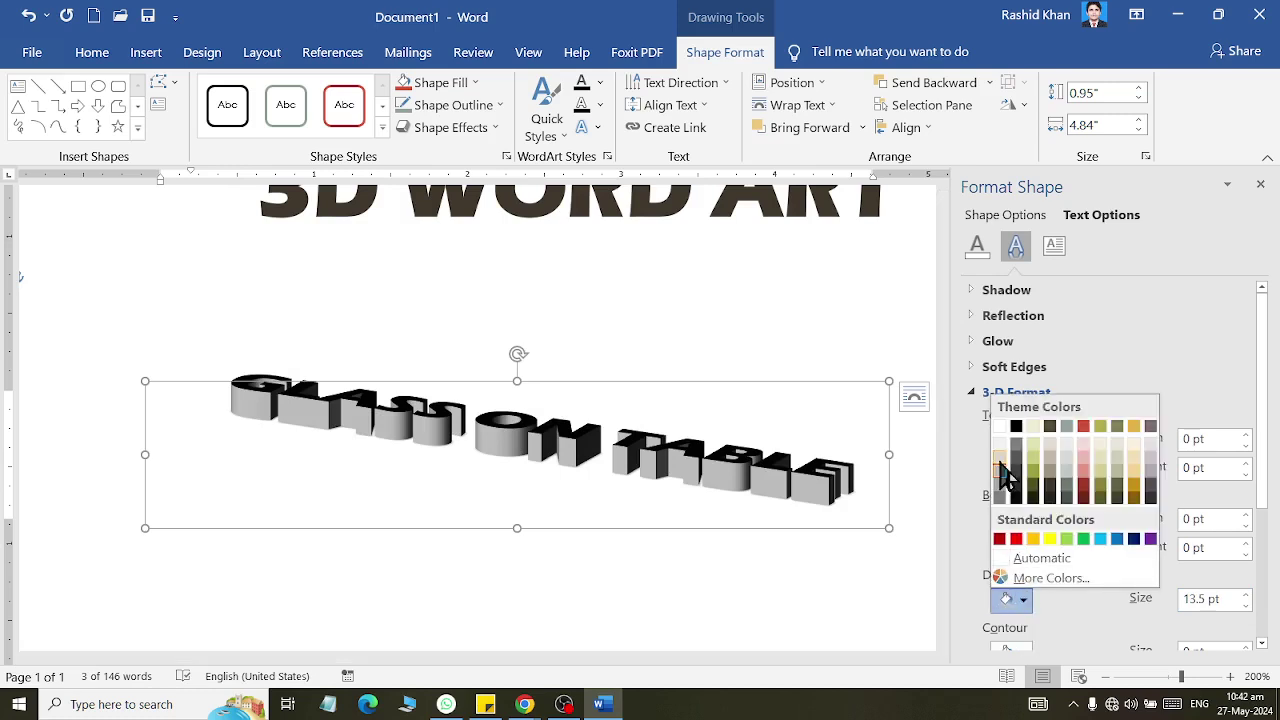
click(1001, 466)
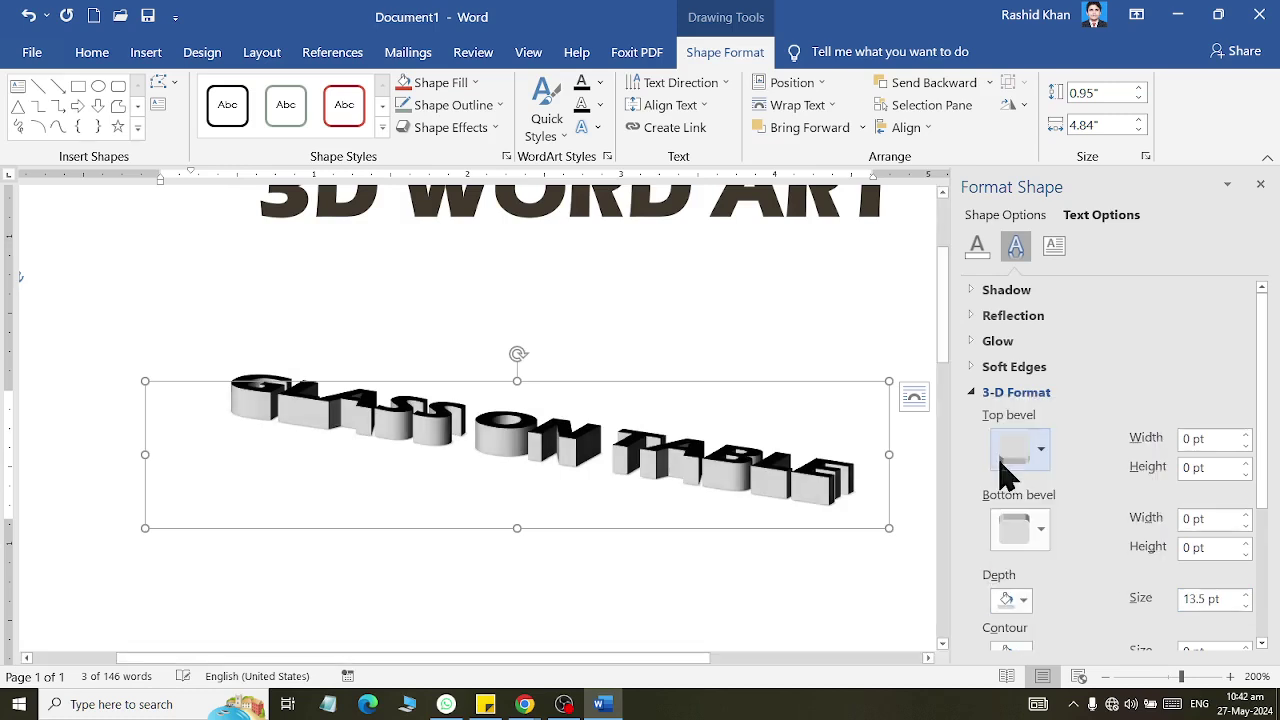
click(643, 570)
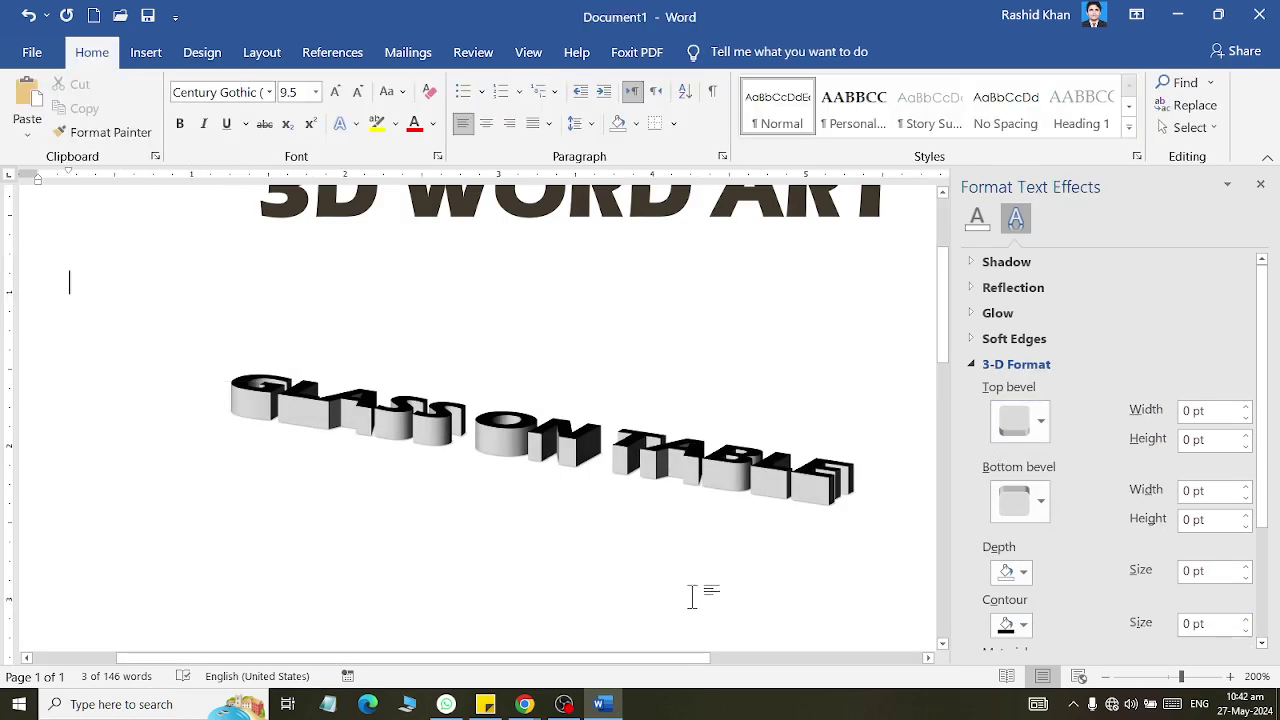
- Recolour the GLASS ON TABLE lettering with a light grey font colour
click(251, 404)
drag(205, 455, 877, 457)
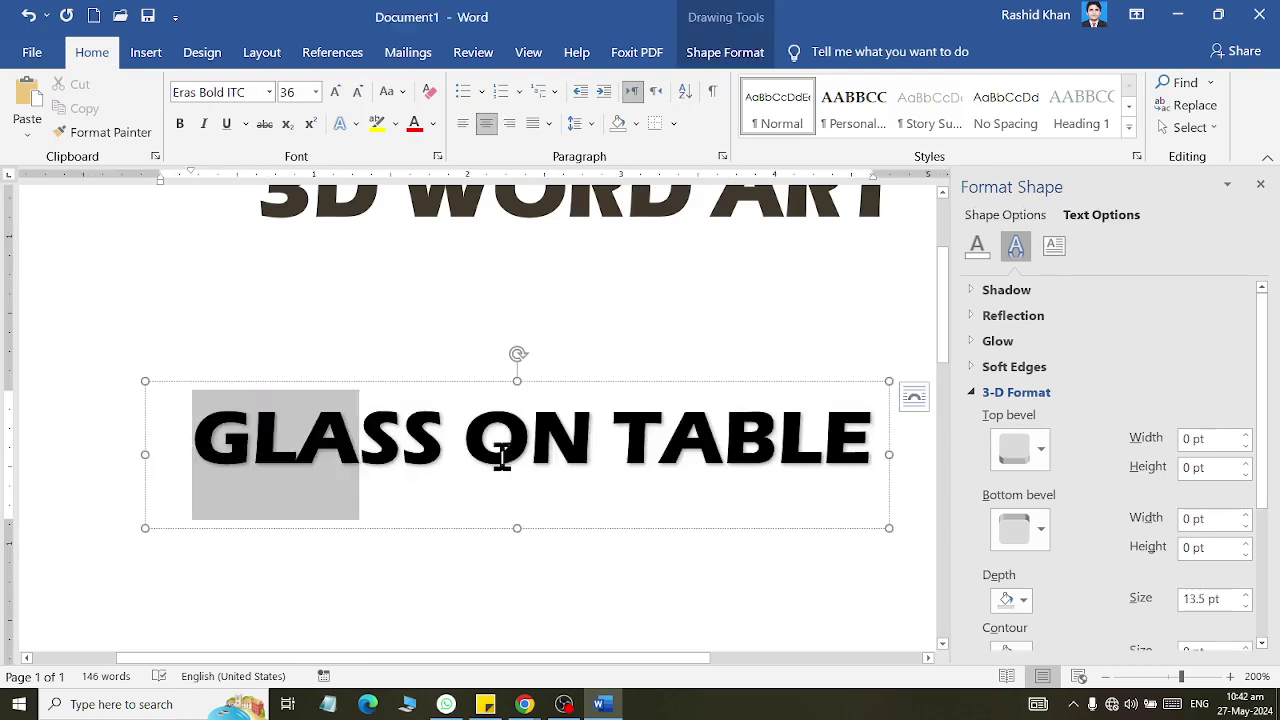
click(432, 124)
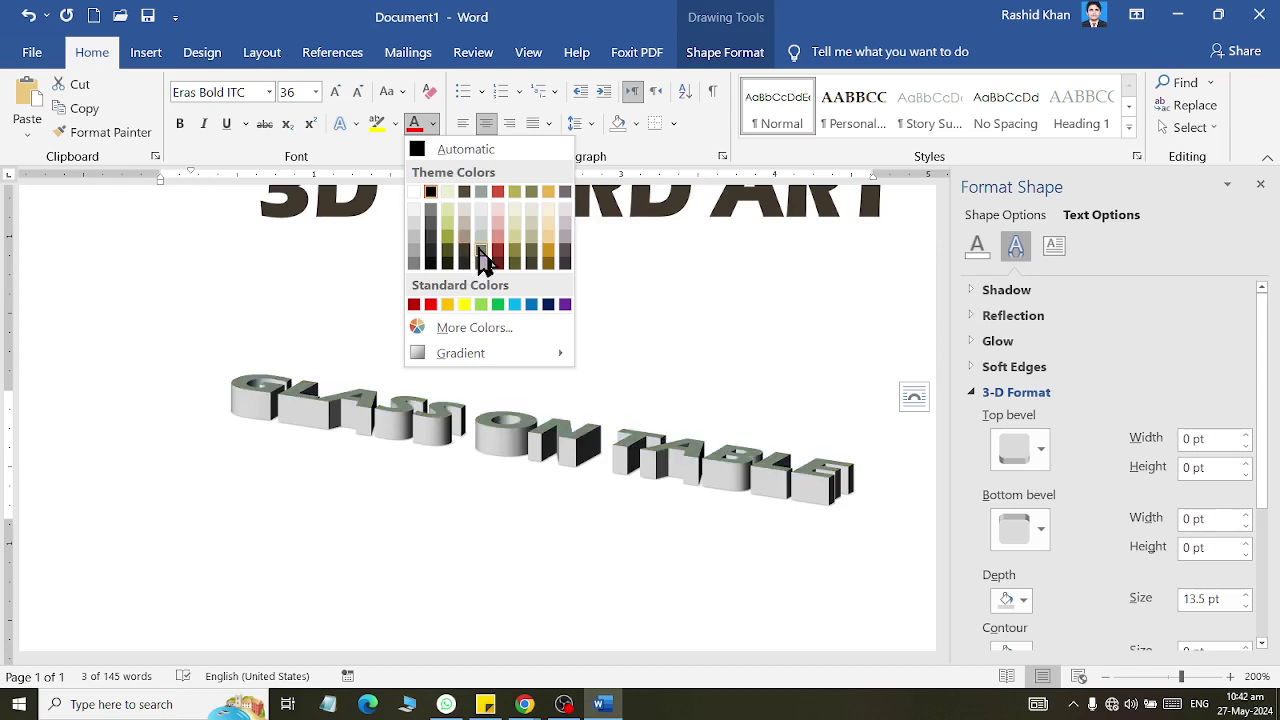
click(433, 218)
click(832, 413)
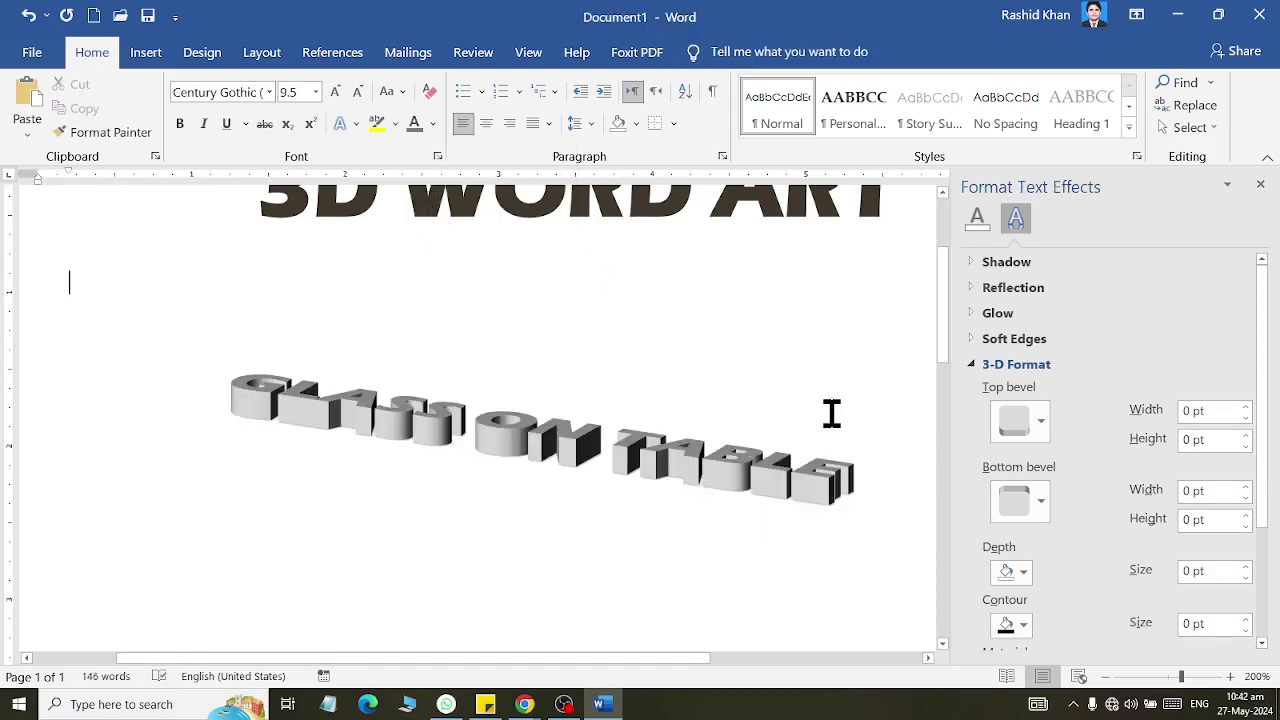
- Close the Format Text Effects pane to view the finished WordArt
scroll(836, 413, up, 1)
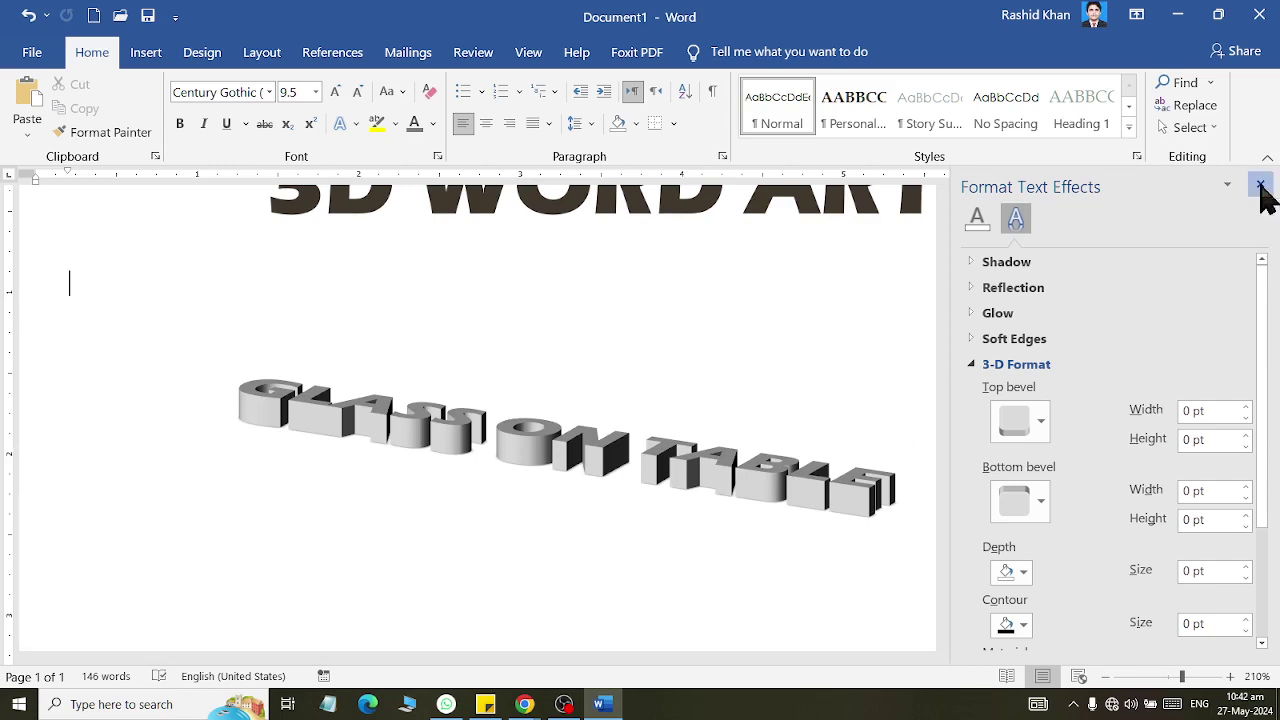
click(1260, 188)
scroll(728, 400, down, 3)
scroll(703, 403, up, 1)
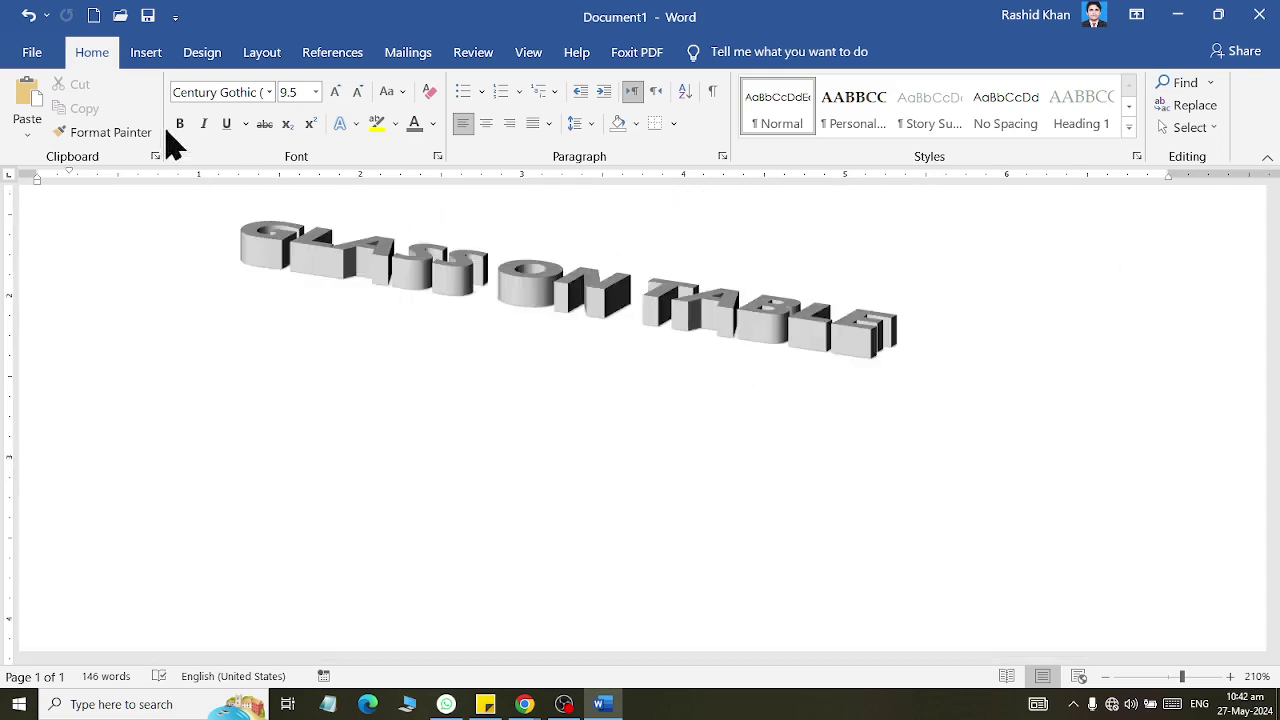
- Insert a plain 'Your text here' WordArt and place it below GLASS ON TABLE
click(145, 55)
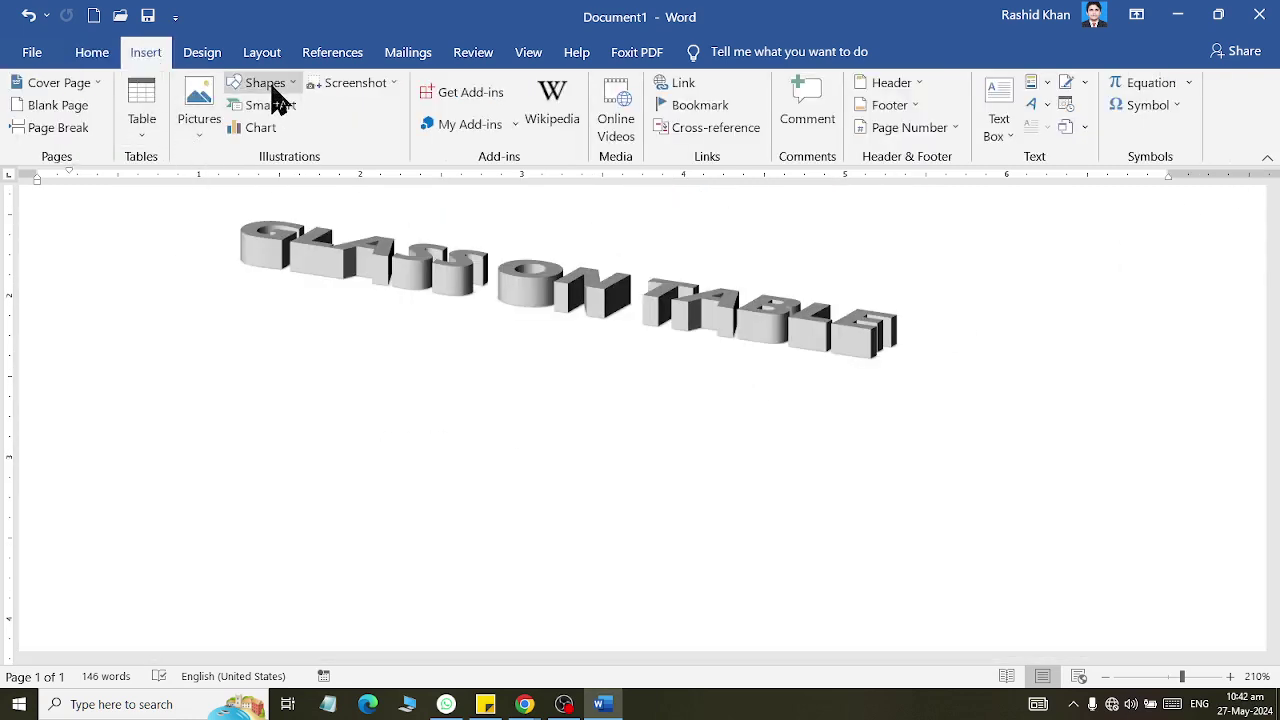
click(1033, 104)
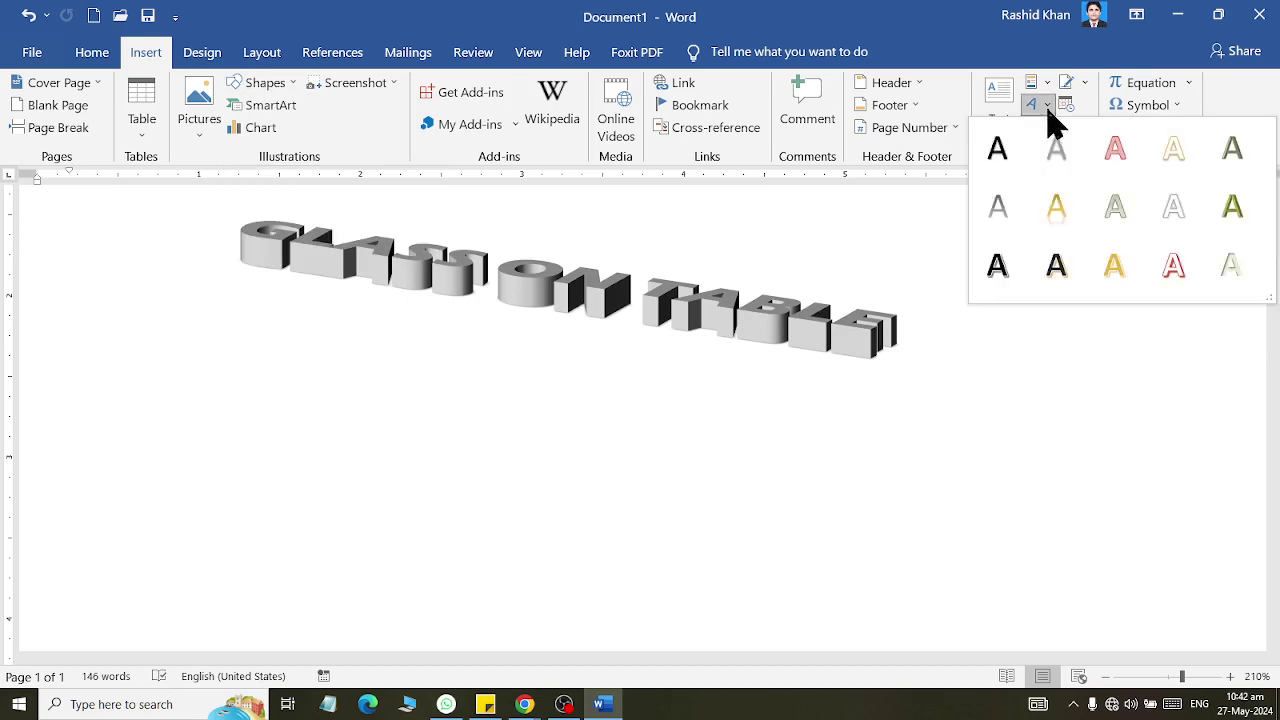
click(993, 165)
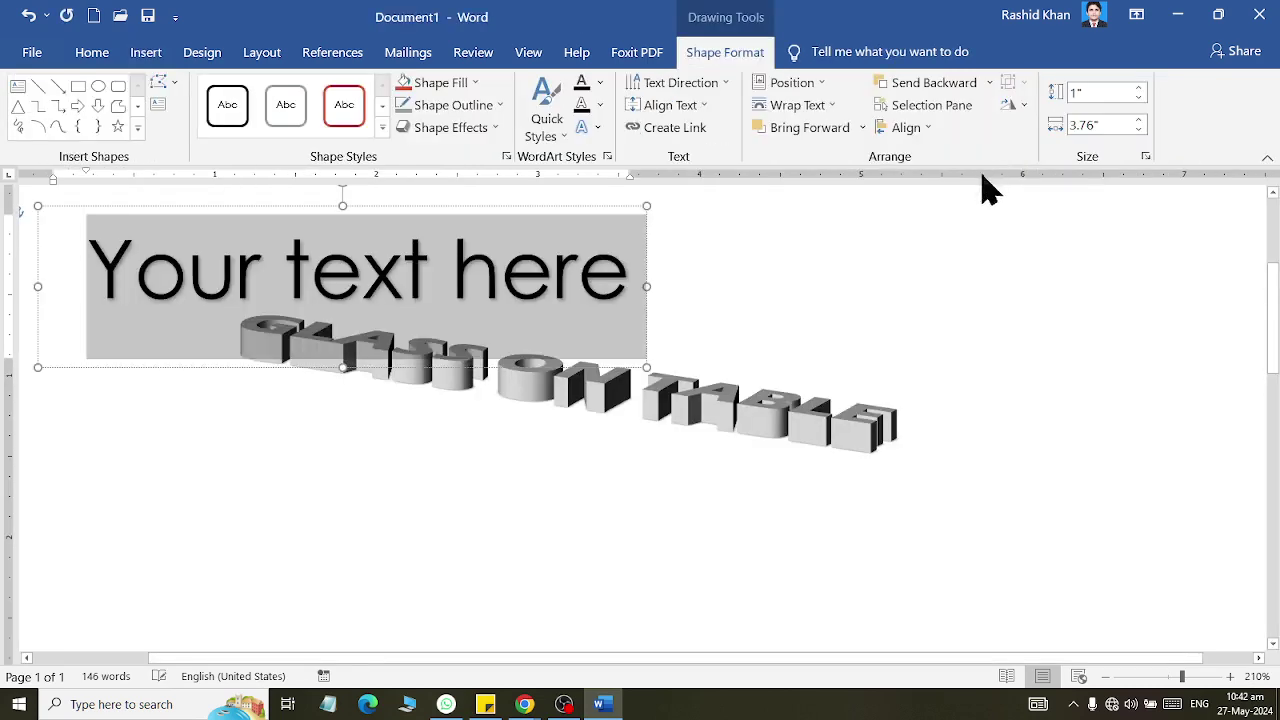
drag(391, 208, 603, 533)
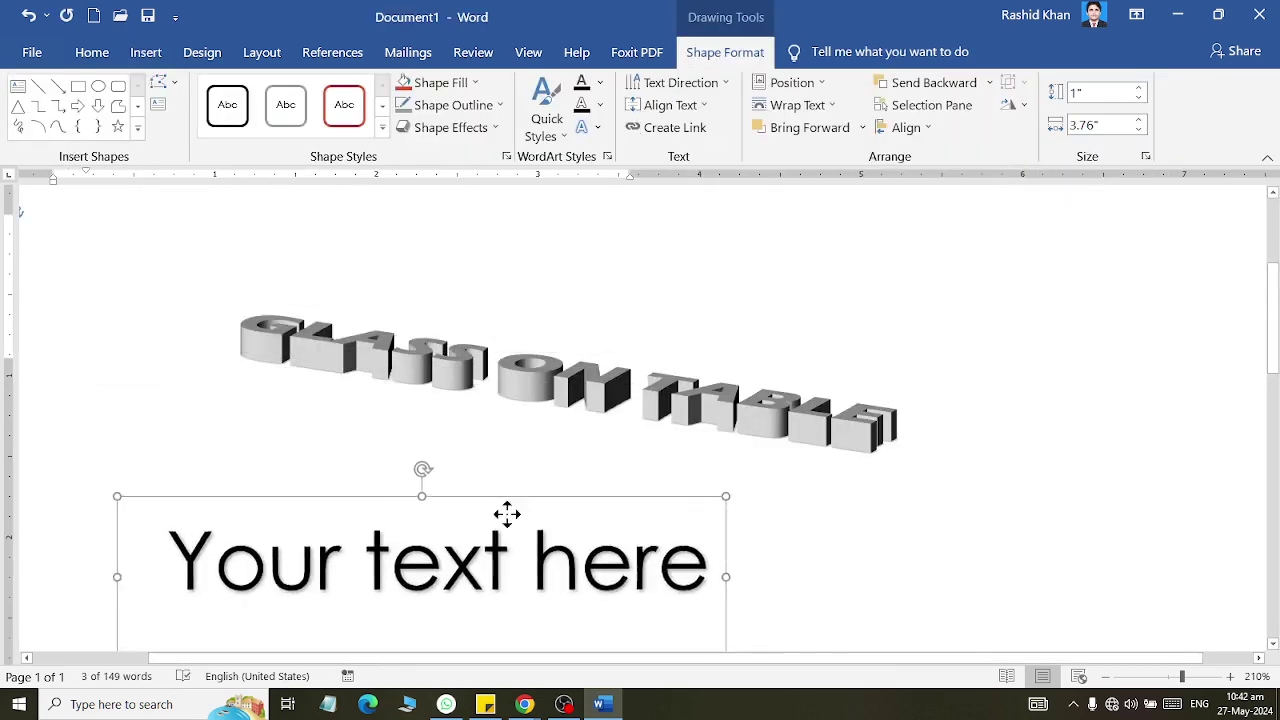
scroll(603, 533, down, 3)
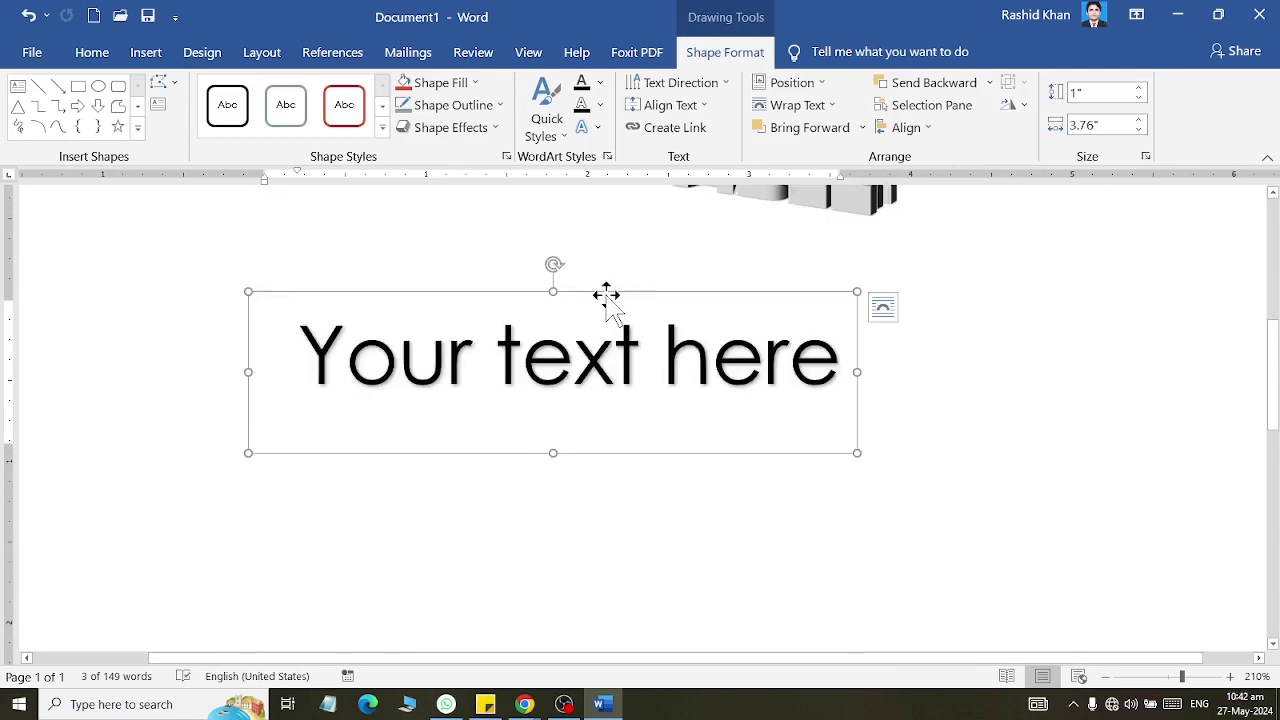
- Replace the placeholder with the text '3D TEXT' and select it
drag(607, 296, 588, 384)
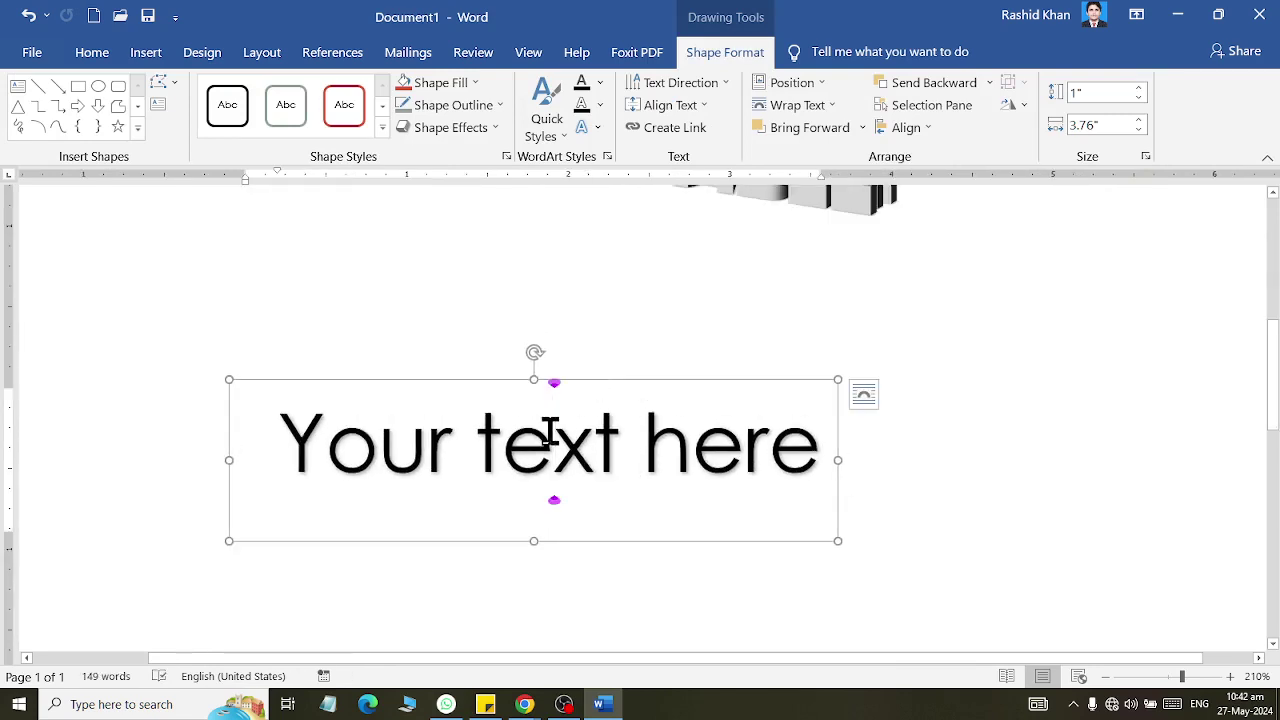
key(ctrl+a)
text(3s)
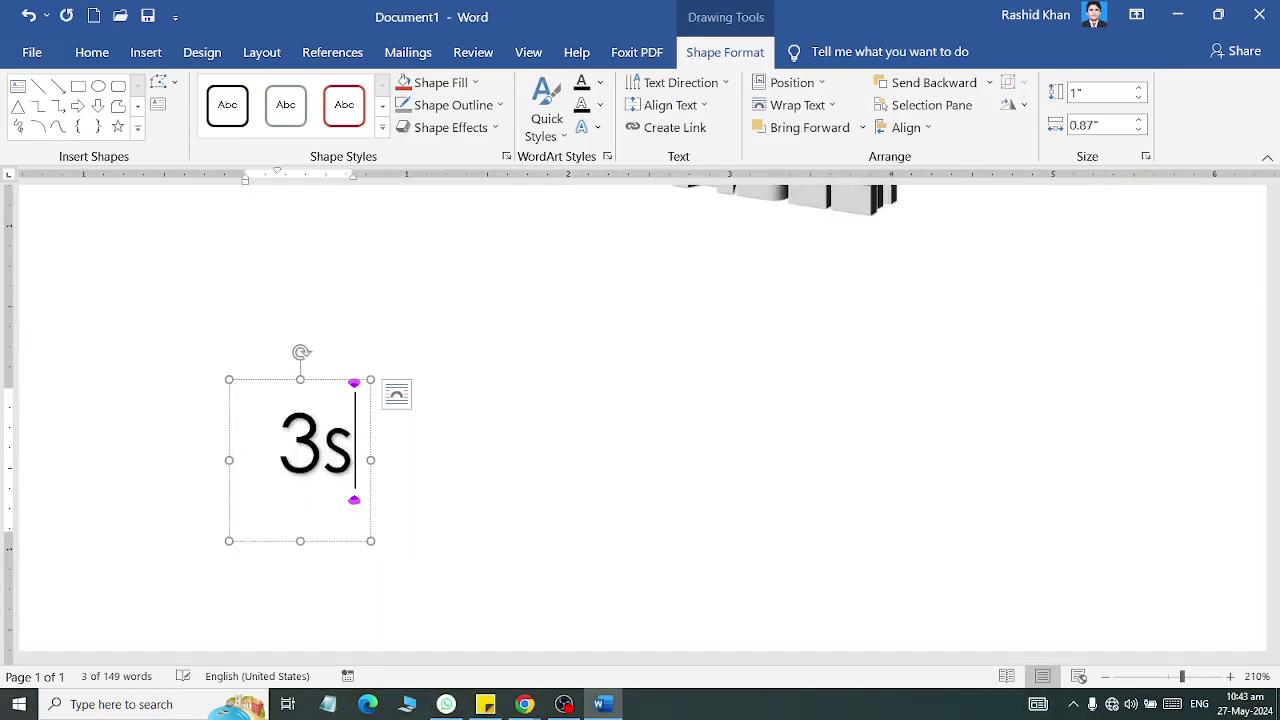
key(BackSpace)
text(D TEX)
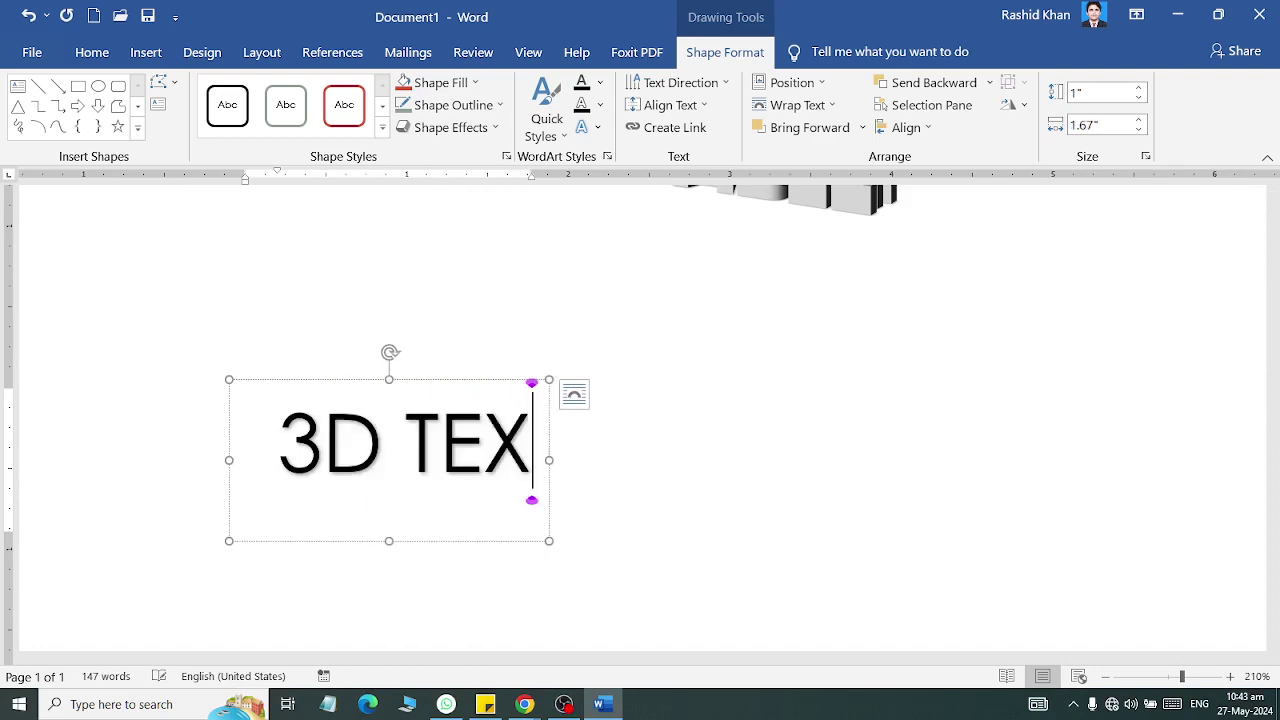
text(T)
key(ctrl+a)
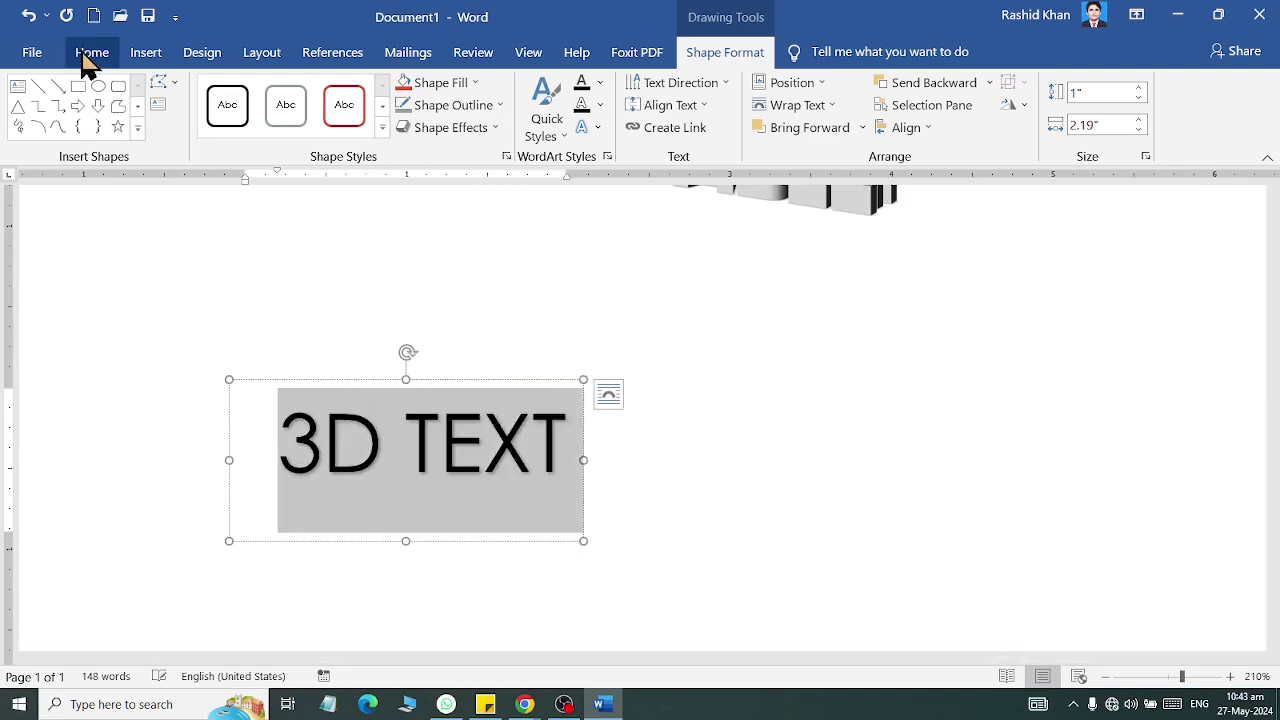
- Set 3D TEXT to Eras Bold ITC at 72 pt and nudge the box left
click(90, 54)
click(269, 92)
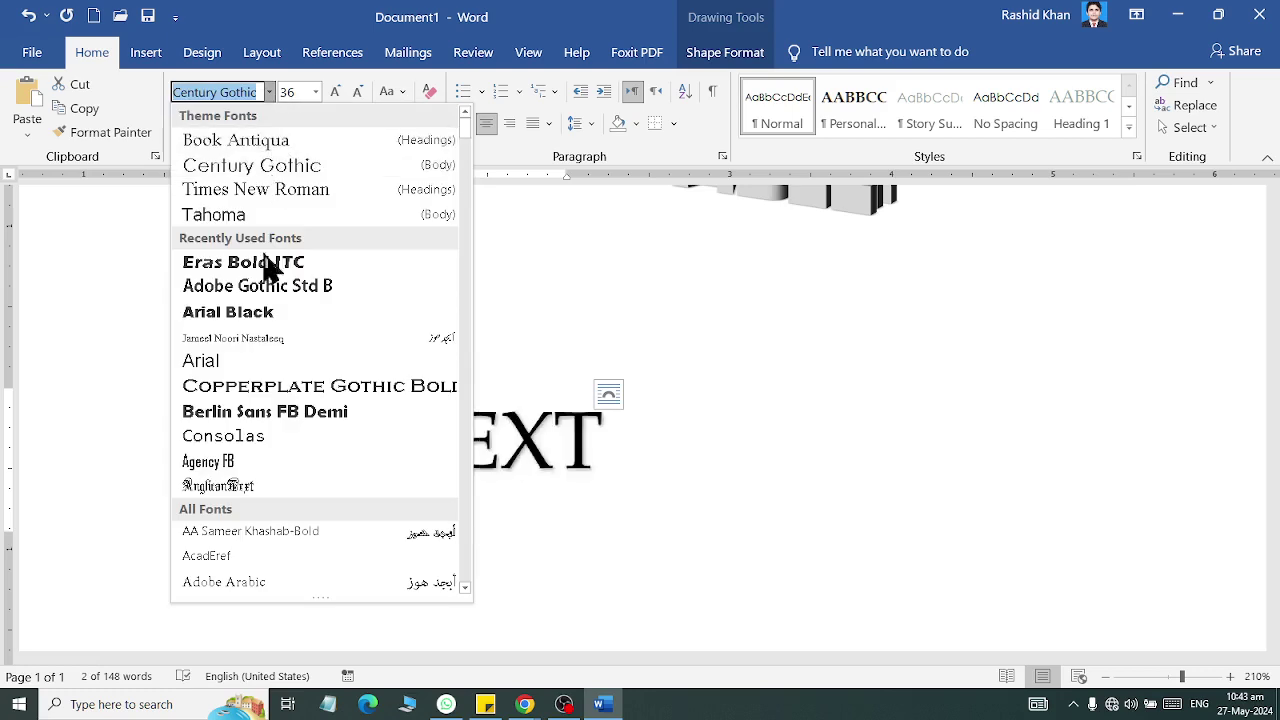
click(268, 262)
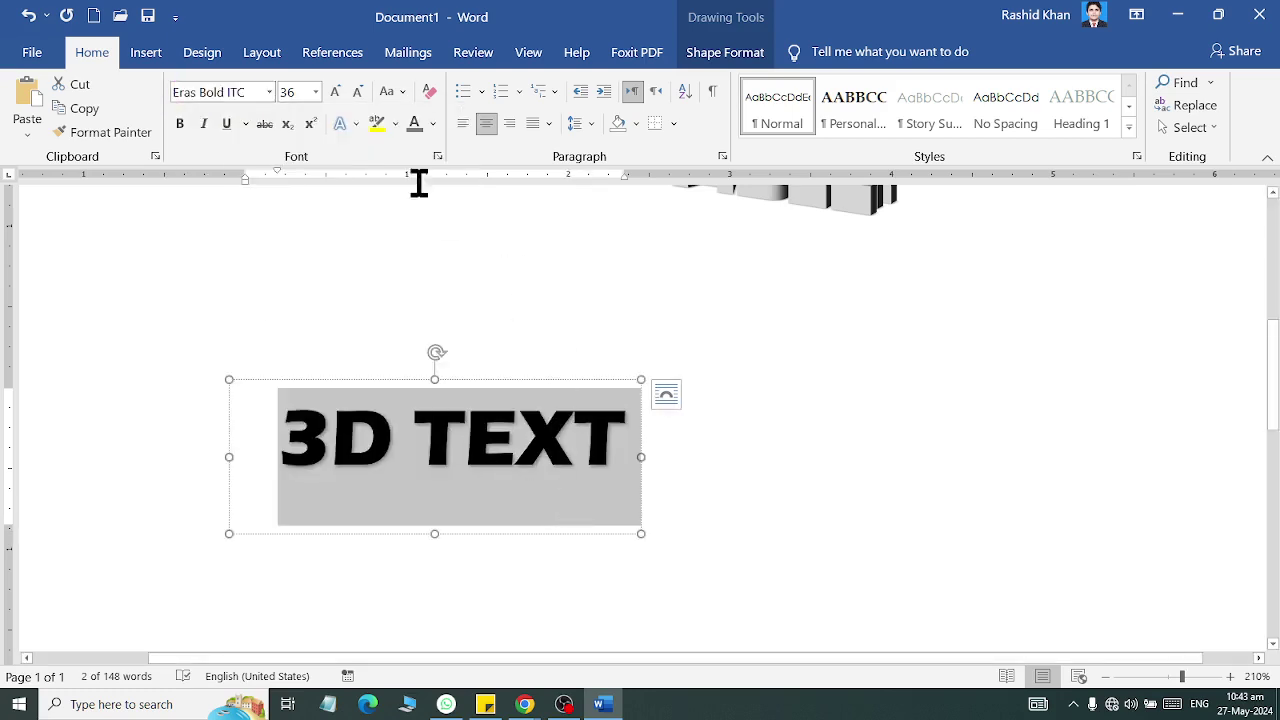
click(336, 93)
click(357, 92)
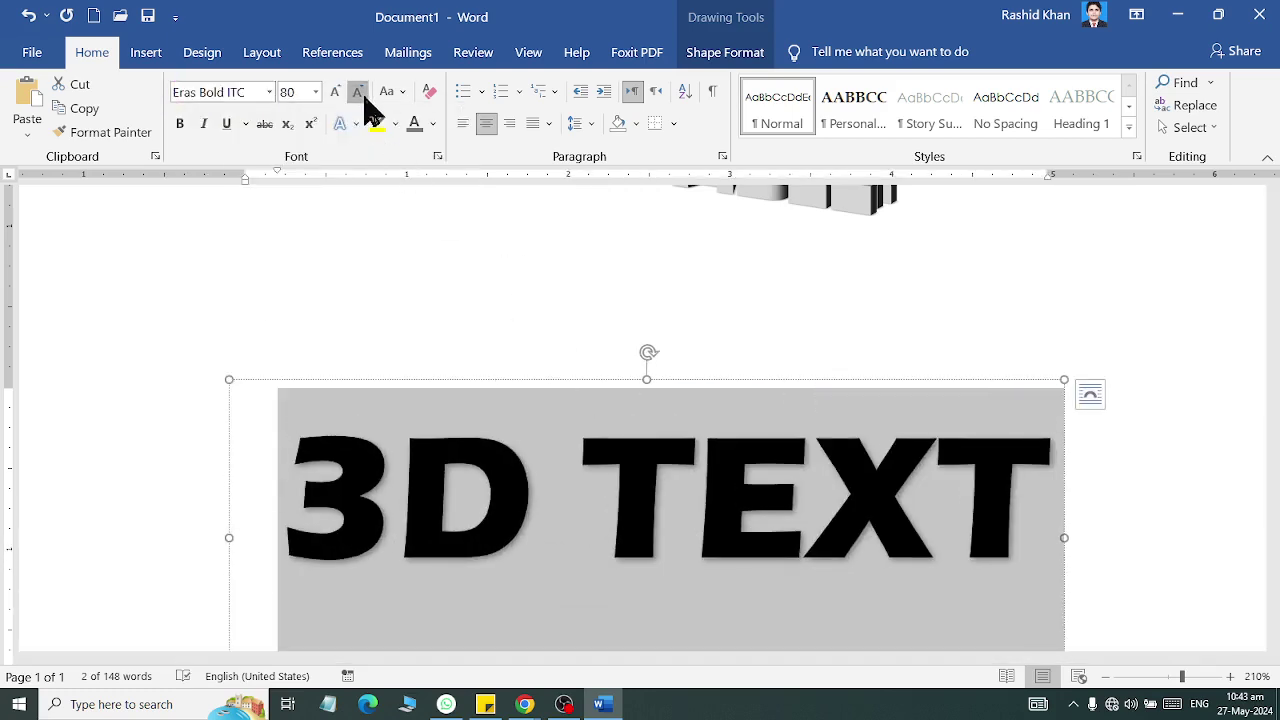
scroll(543, 480, down, 2)
click(540, 436)
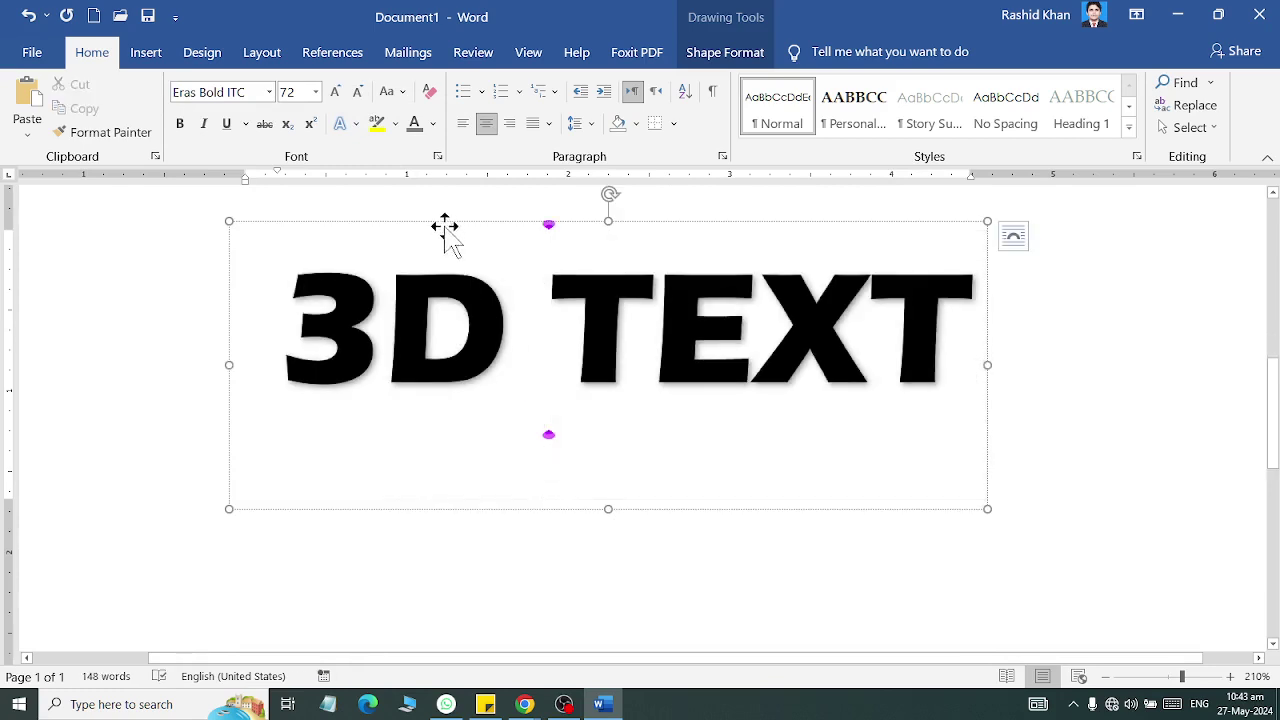
drag(430, 223, 405, 230)
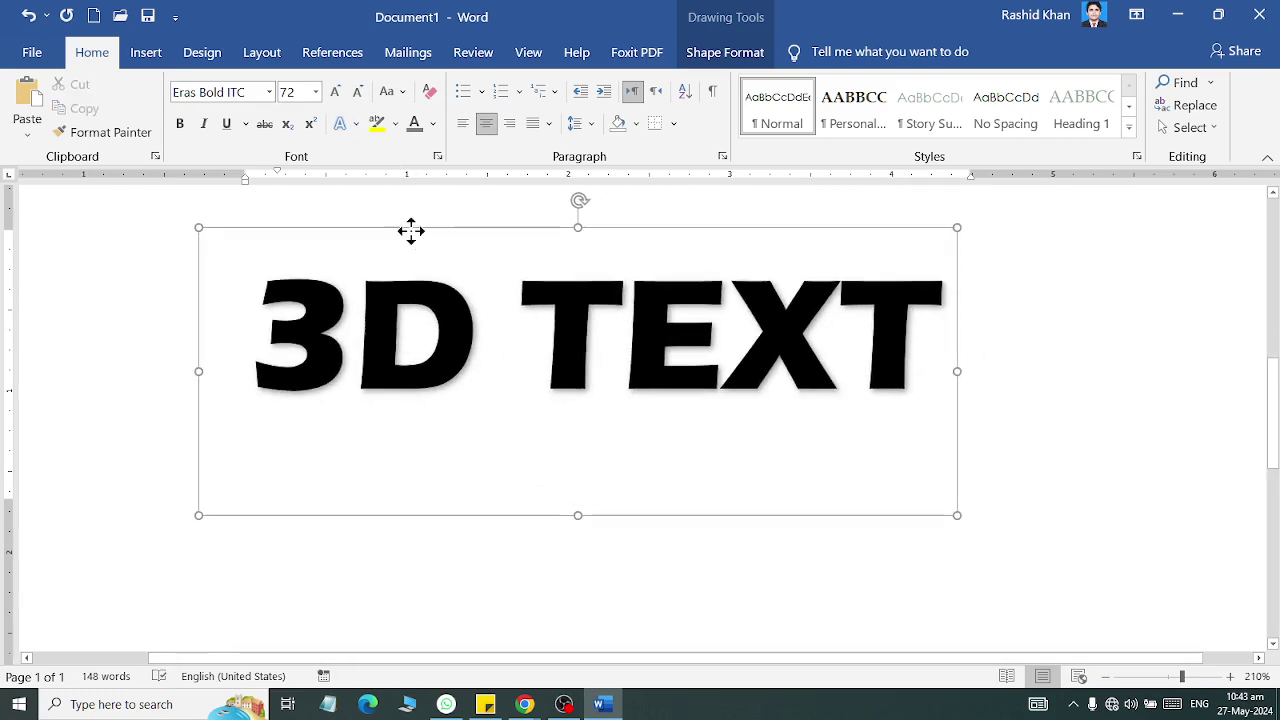
- Apply a Perspective 3-D rotation preset to the 3D TEXT WordArt
click(742, 55)
click(592, 130)
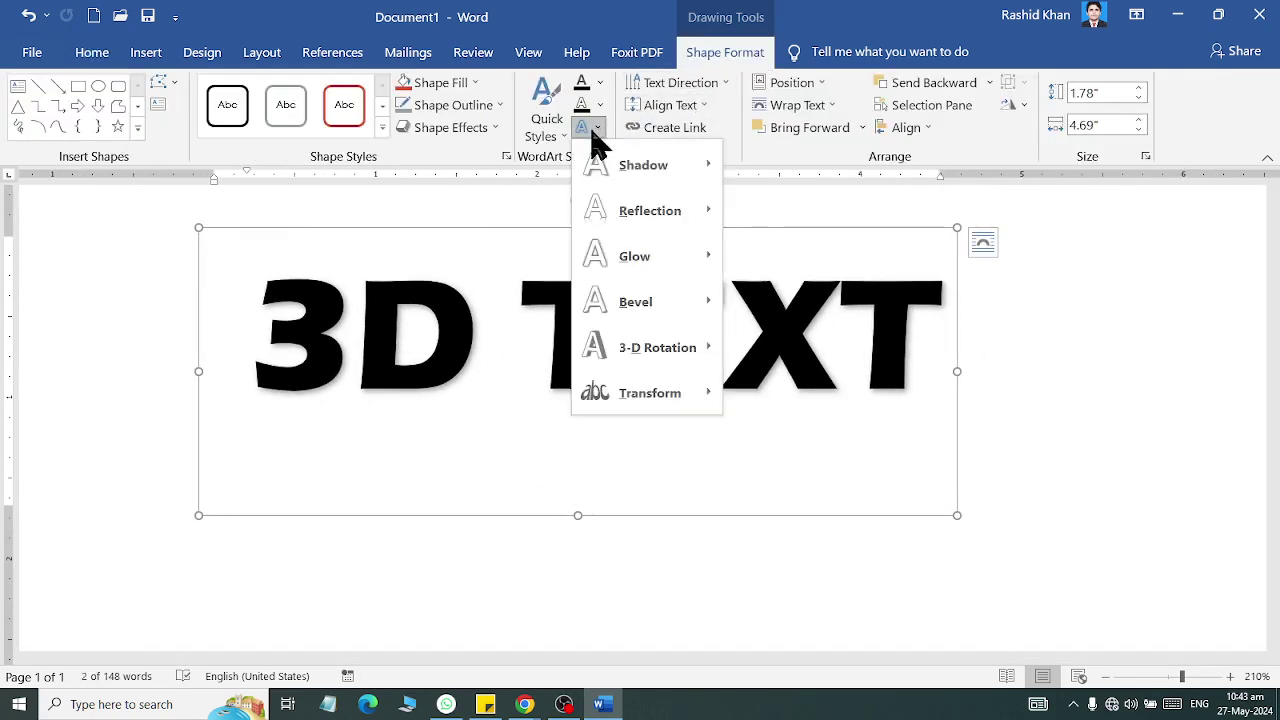
mouse_move(596, 350)
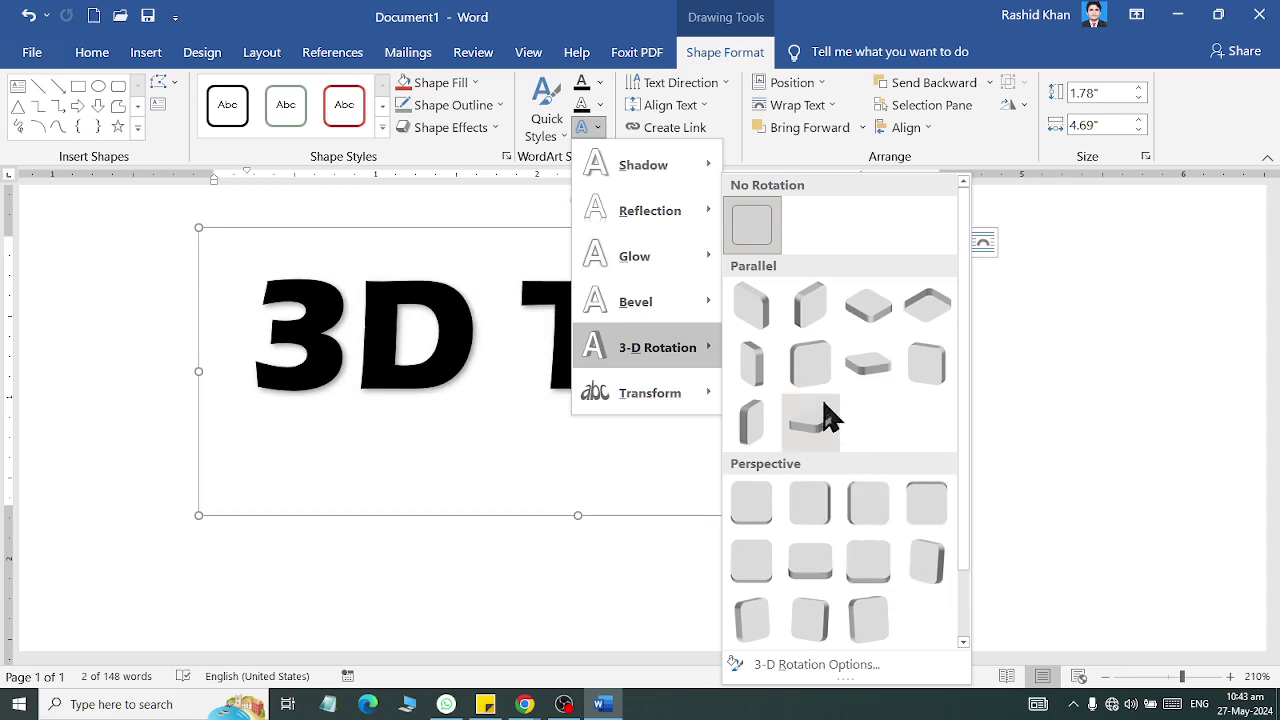
click(818, 575)
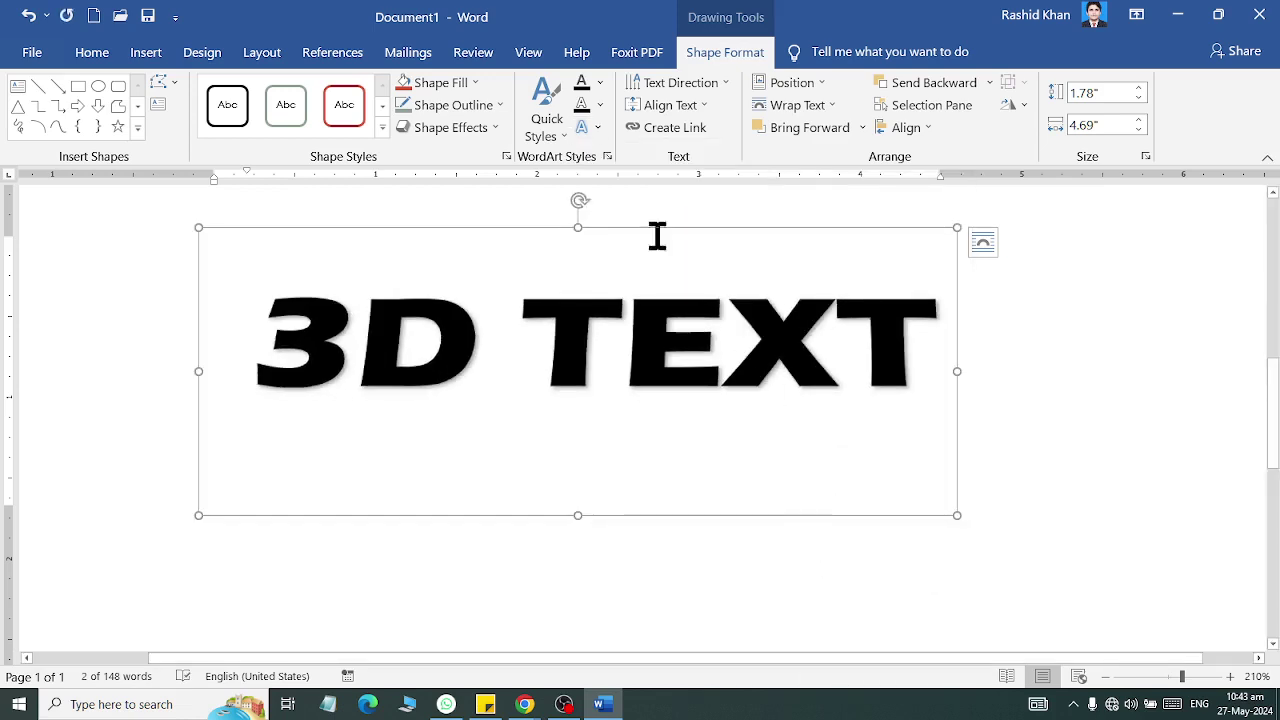
click(586, 127)
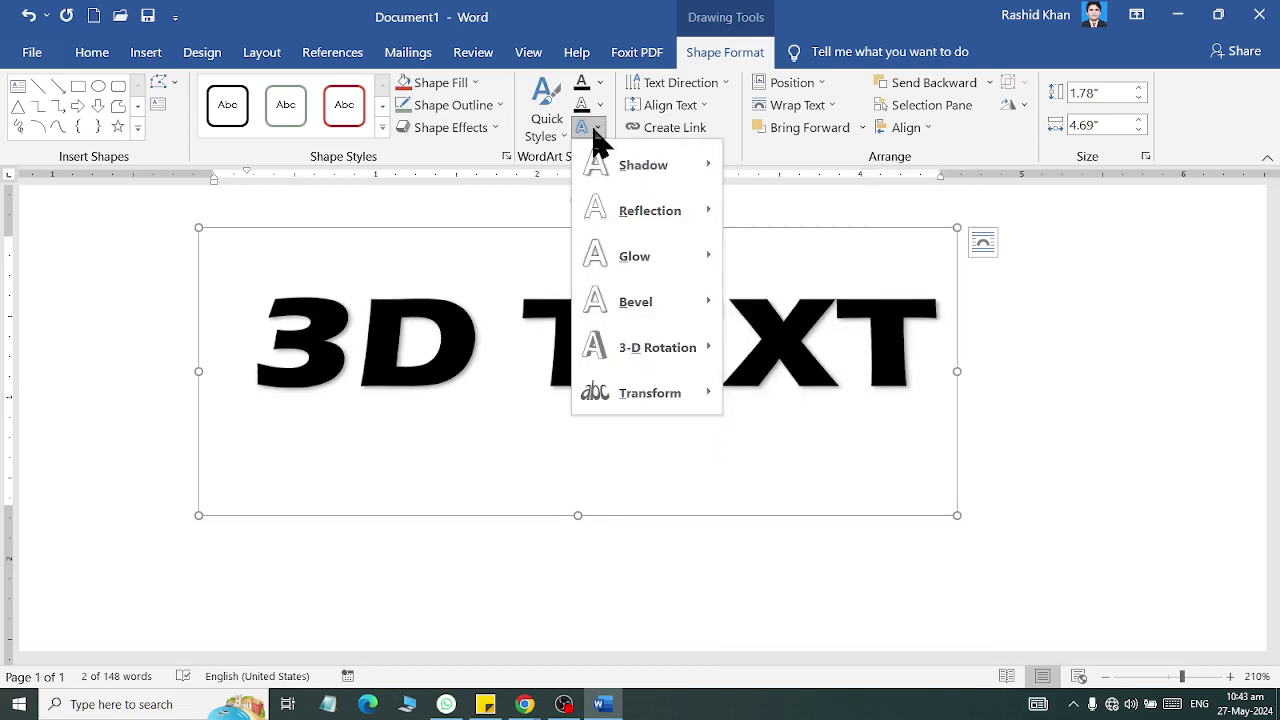
- Open the detailed 3-D settings for 3D TEXT in the Format Shape pane
mouse_move(705, 345)
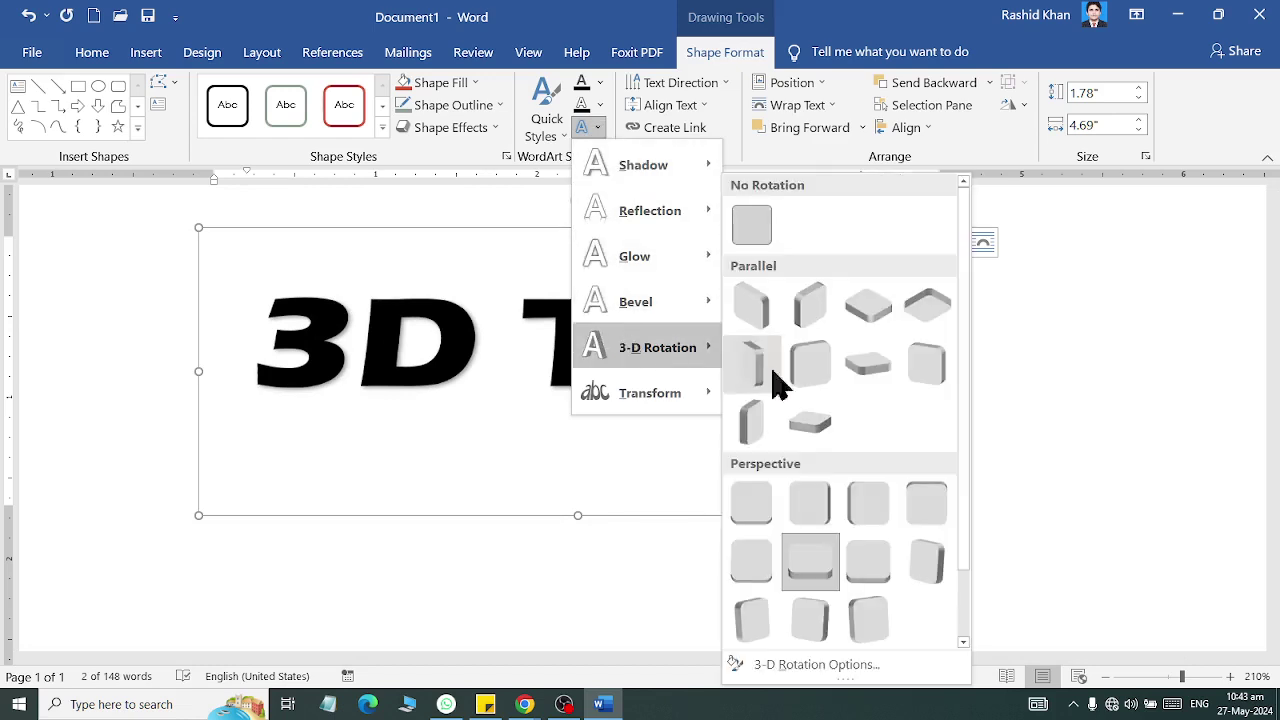
click(818, 665)
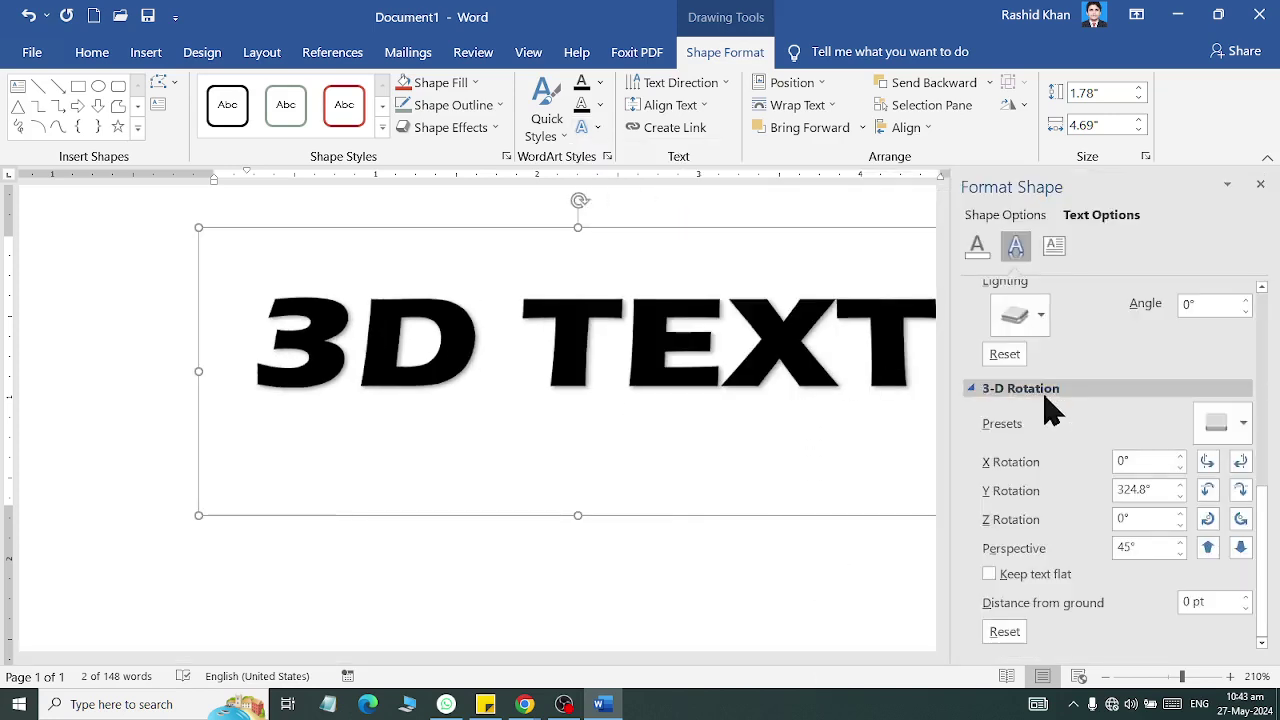
scroll(1050, 410, up, 2)
scroll(1014, 386, up, 3)
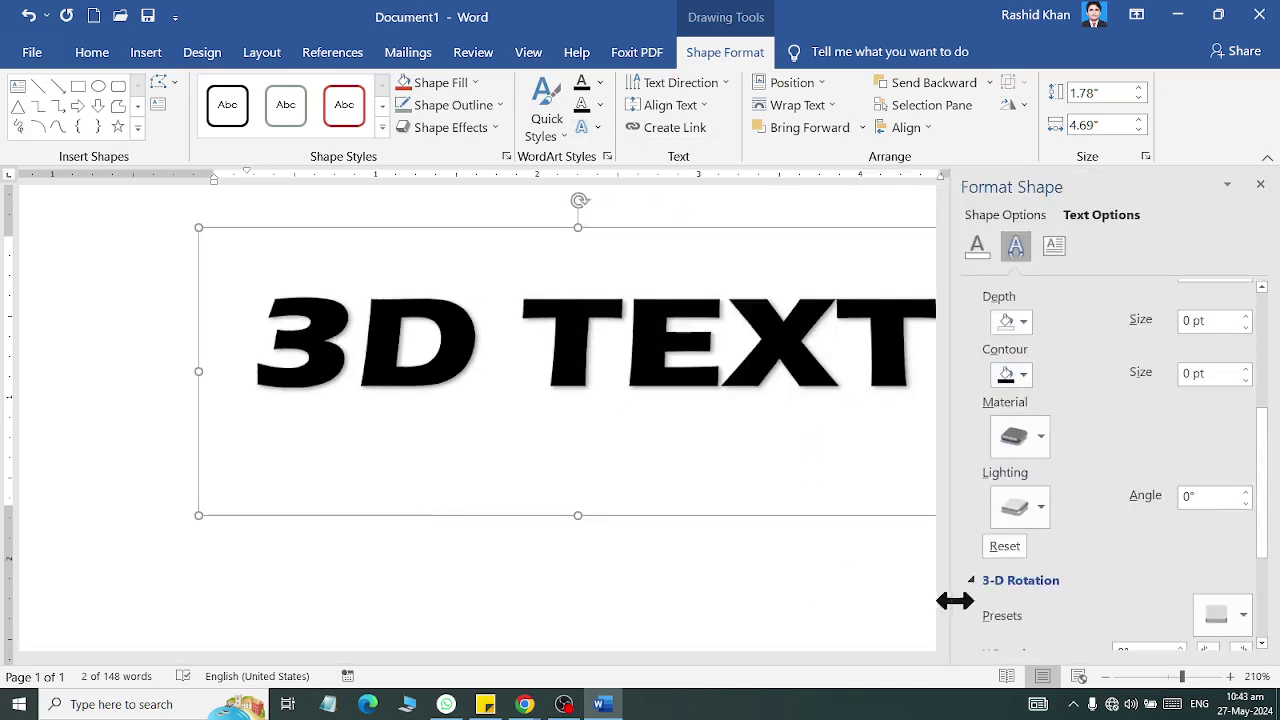
scroll(983, 543, up, 2)
scroll(983, 449, up, 2)
scroll(983, 417, up, 1)
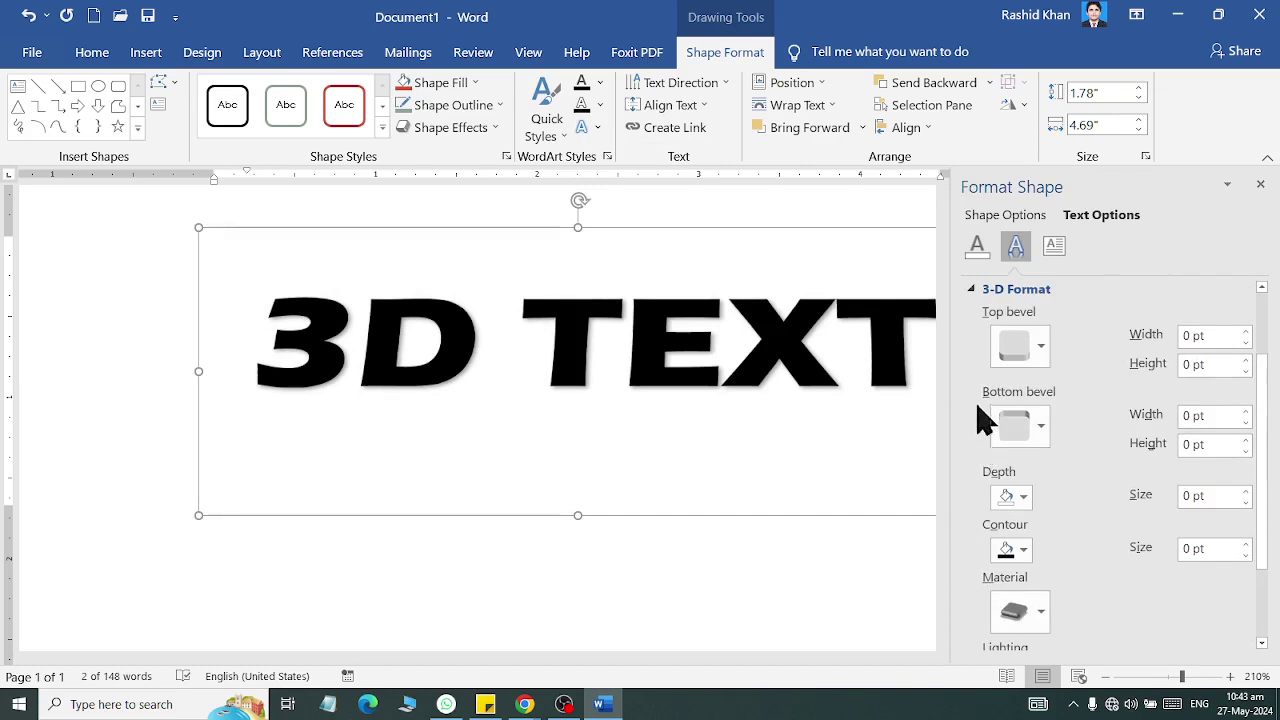
- Raise the letters' extrusion depth to 16.5 pt and make their contour green
click(1245, 492)
click(1245, 492)
click(1245, 492)
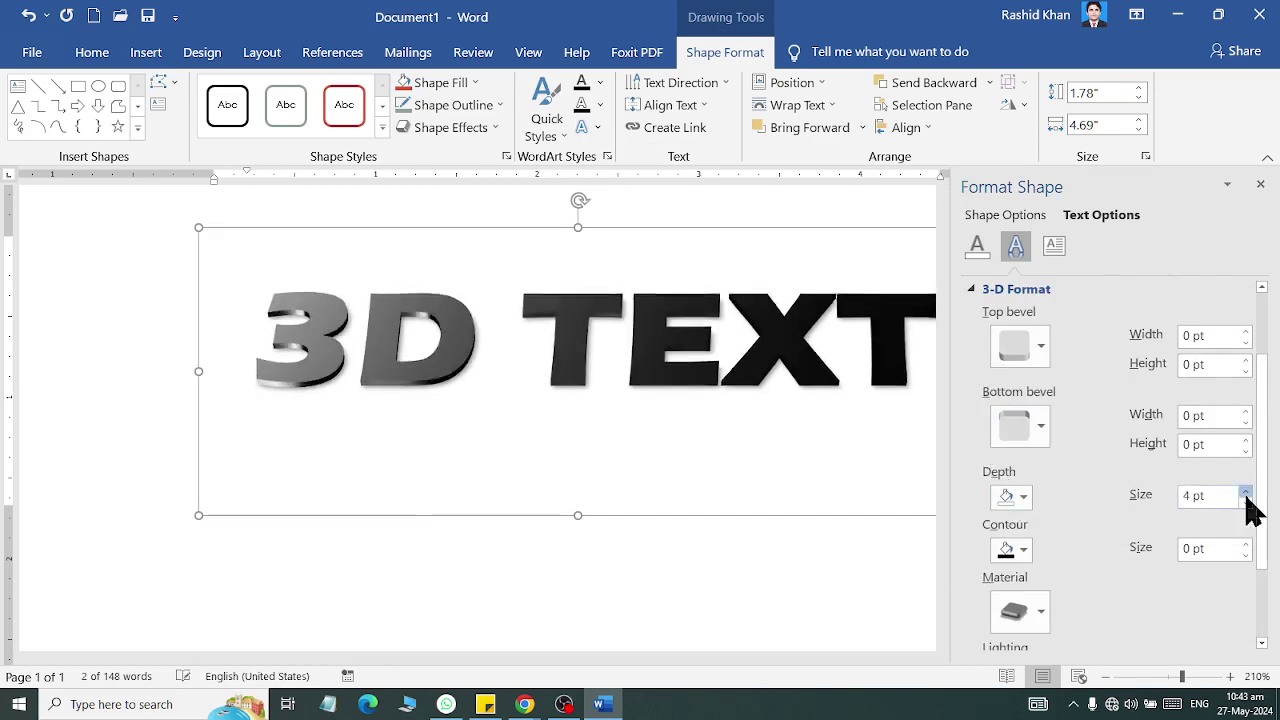
click(1245, 492)
click(1245, 492)
click(1245, 492)
click(1245, 492)
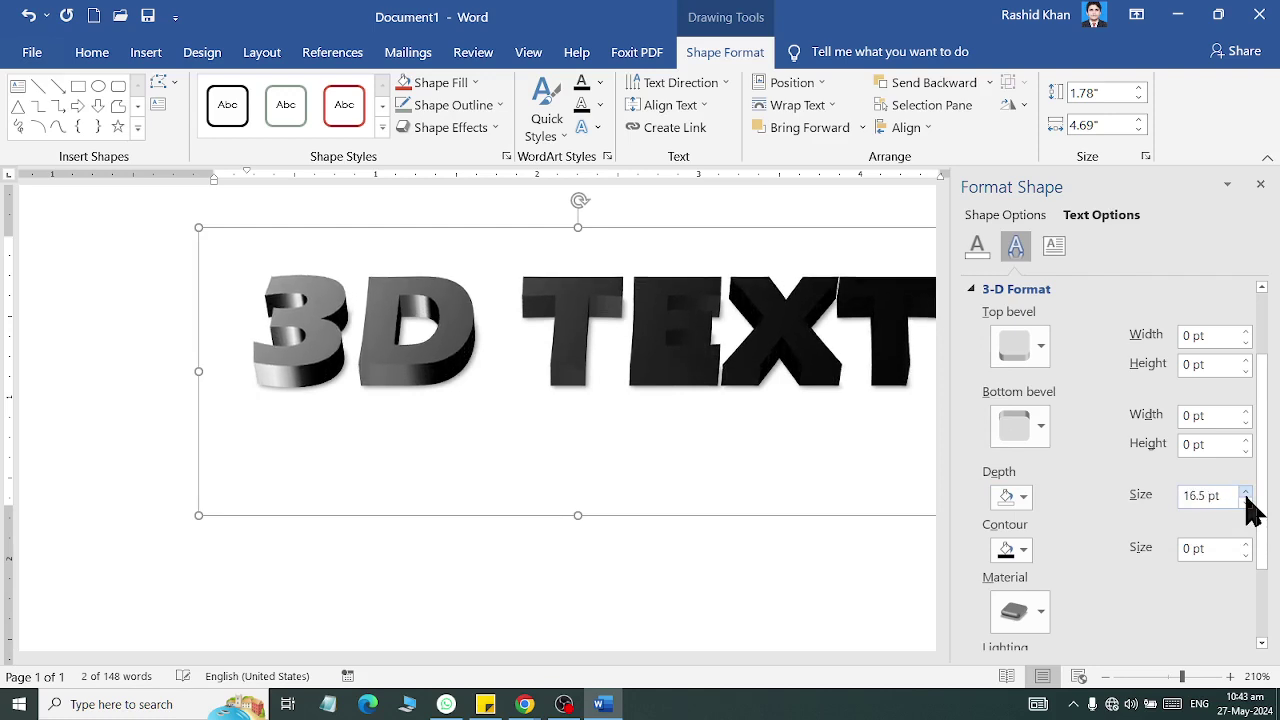
click(1021, 551)
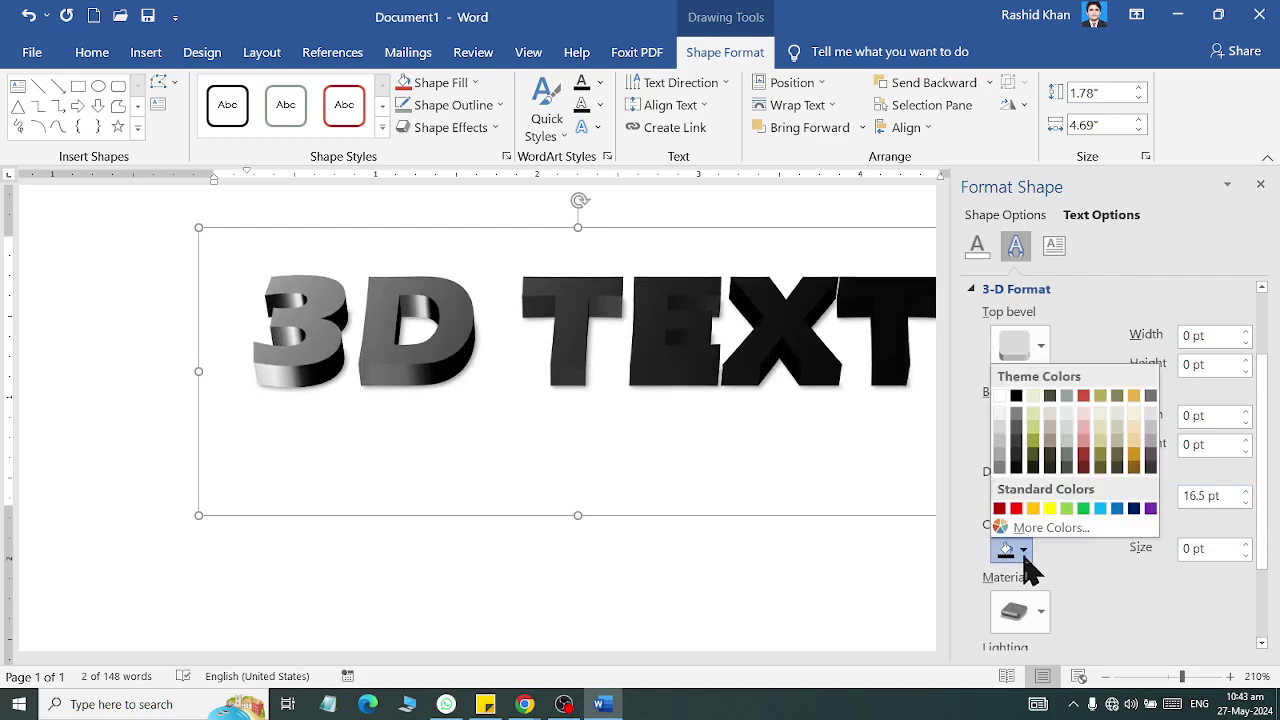
click(1085, 509)
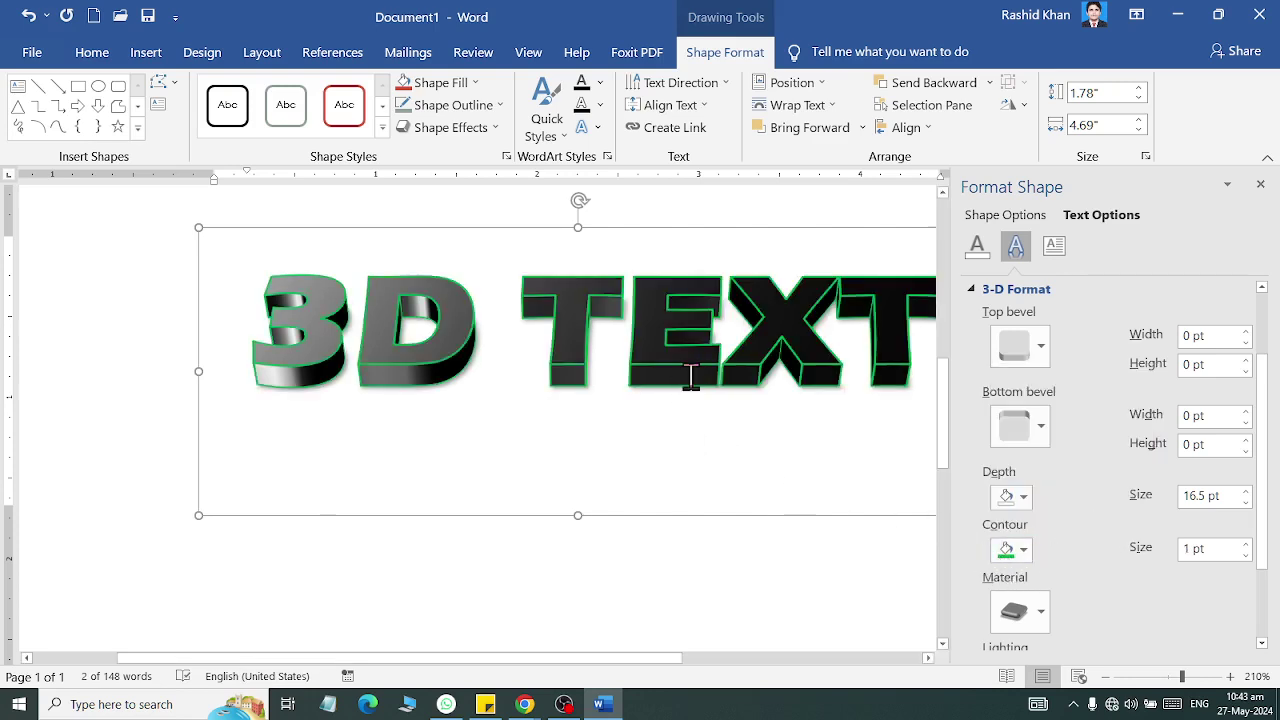
- Select all the 3D TEXT wording and give it a light green Text Fill
click(455, 84)
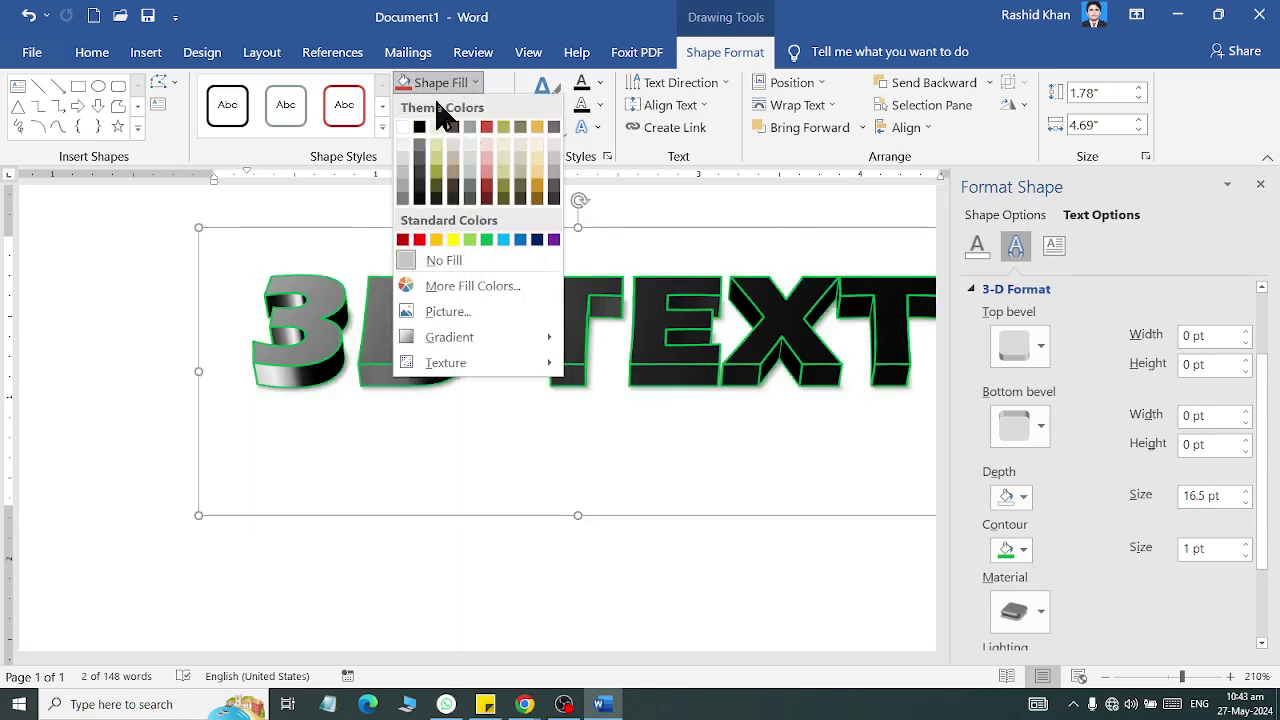
click(600, 83)
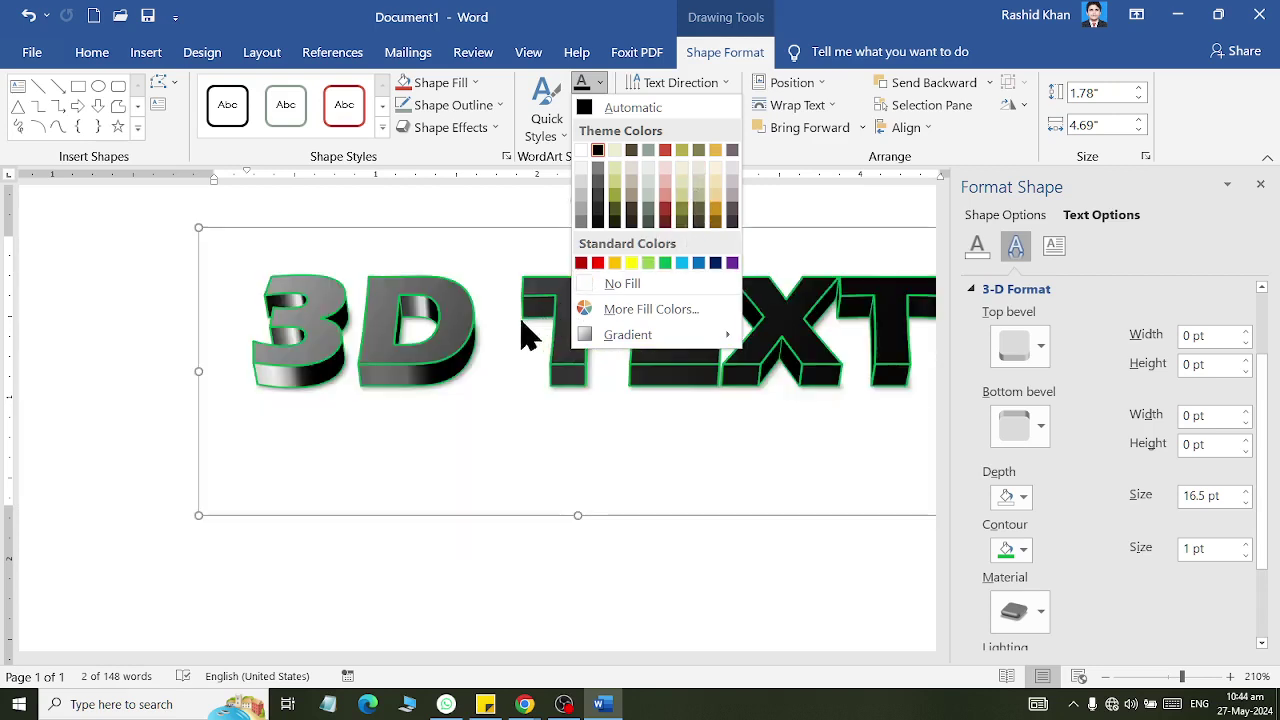
click(398, 352)
drag(340, 345, 914, 366)
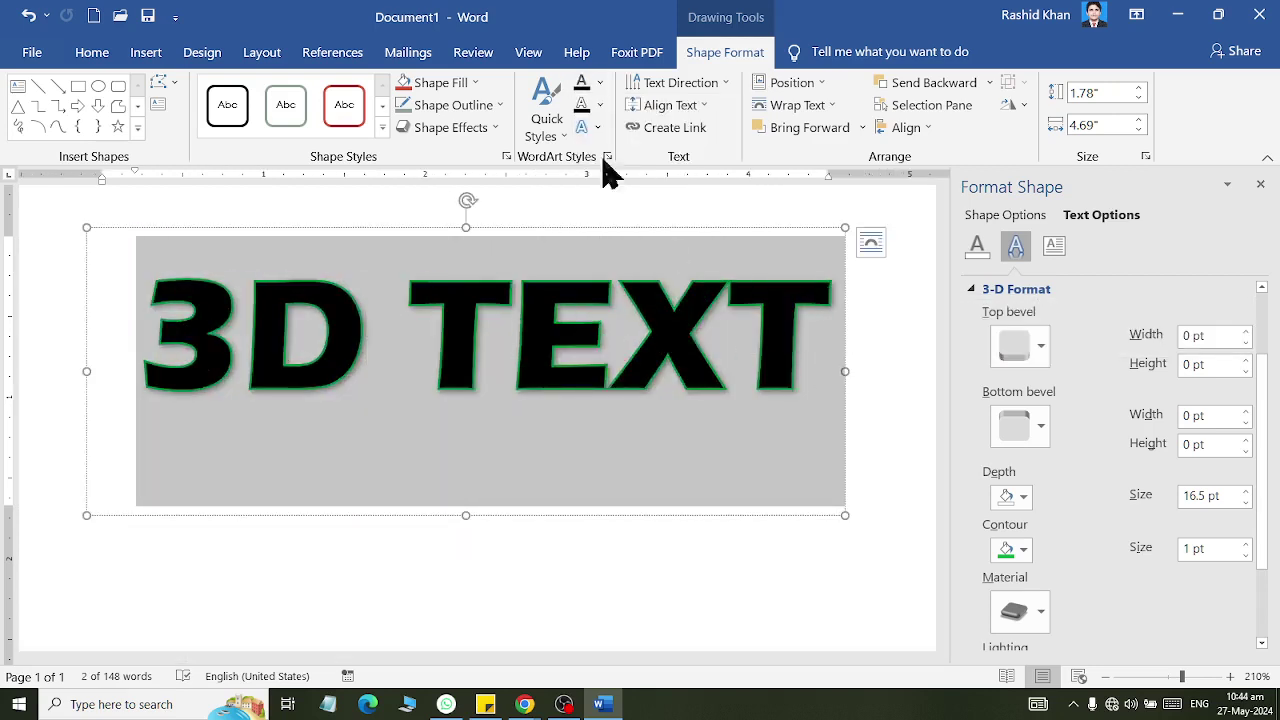
click(600, 84)
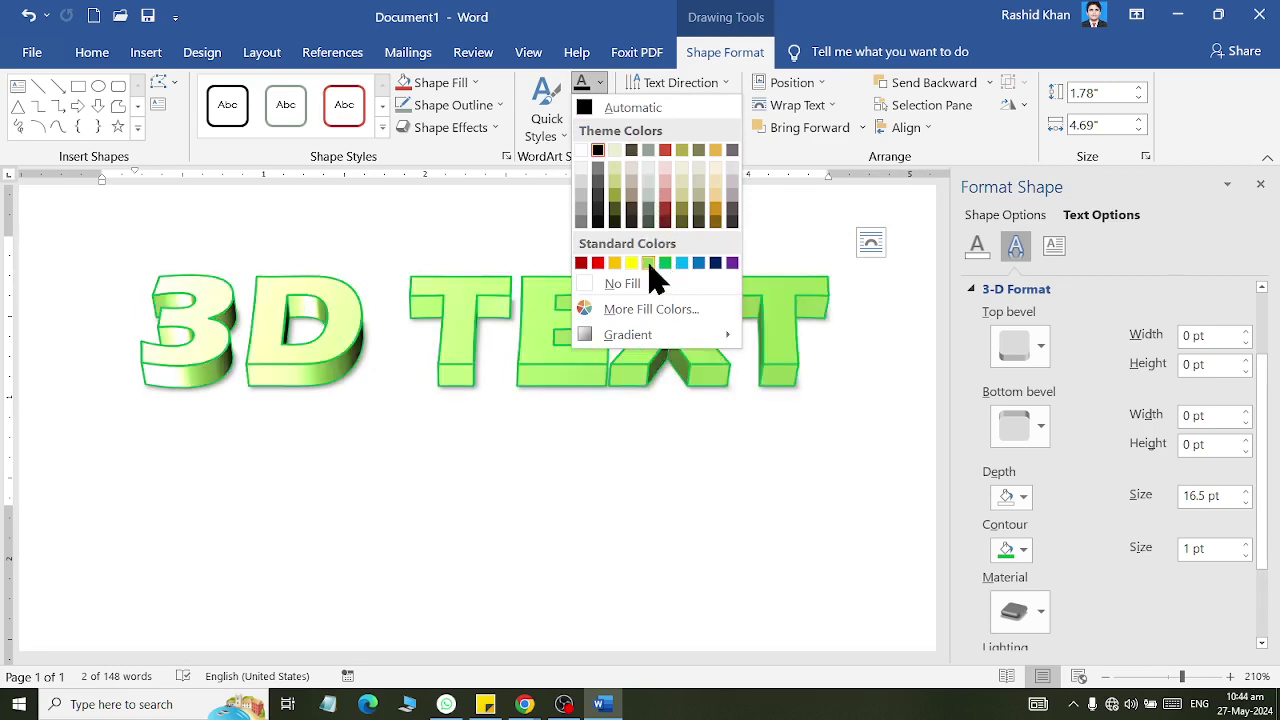
click(649, 264)
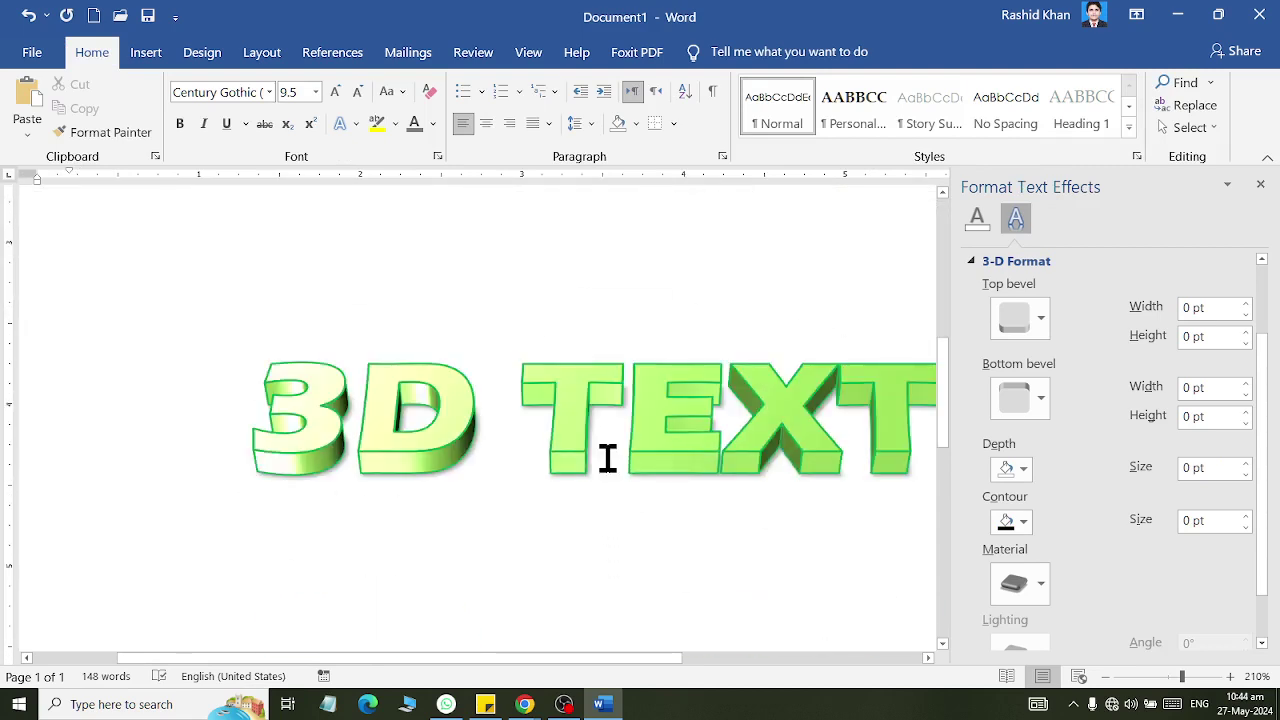
- Zoom out to 150% and select the 3D TEXT WordArt box to show its 3-D Format settings
scroll(731, 472, down, 6)
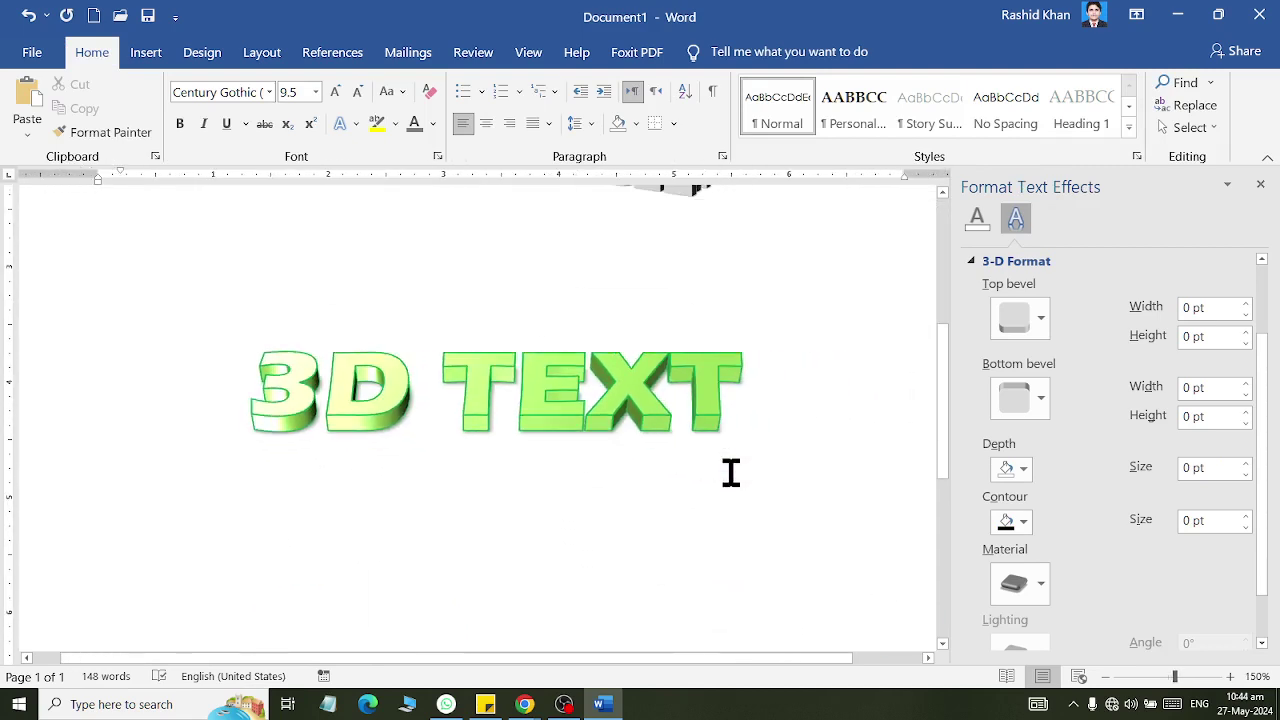
click(731, 471)
scroll(753, 481, down, 3)
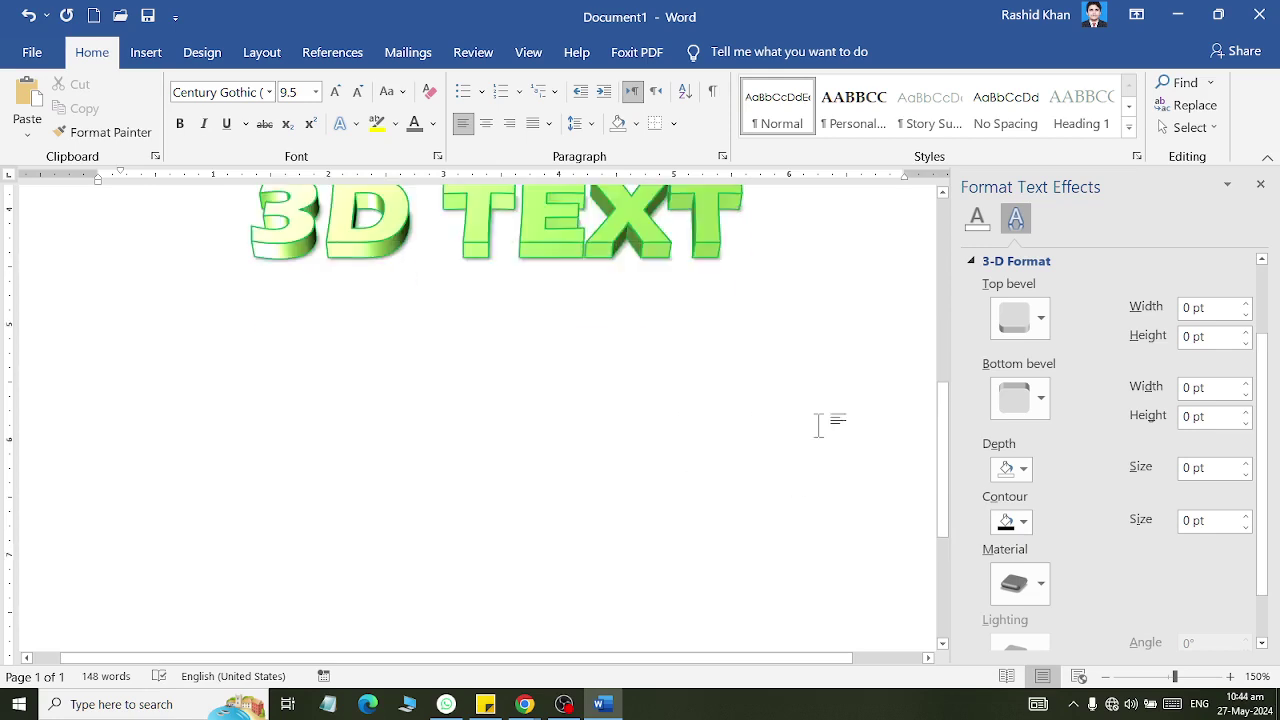
scroll(604, 397, up, 2)
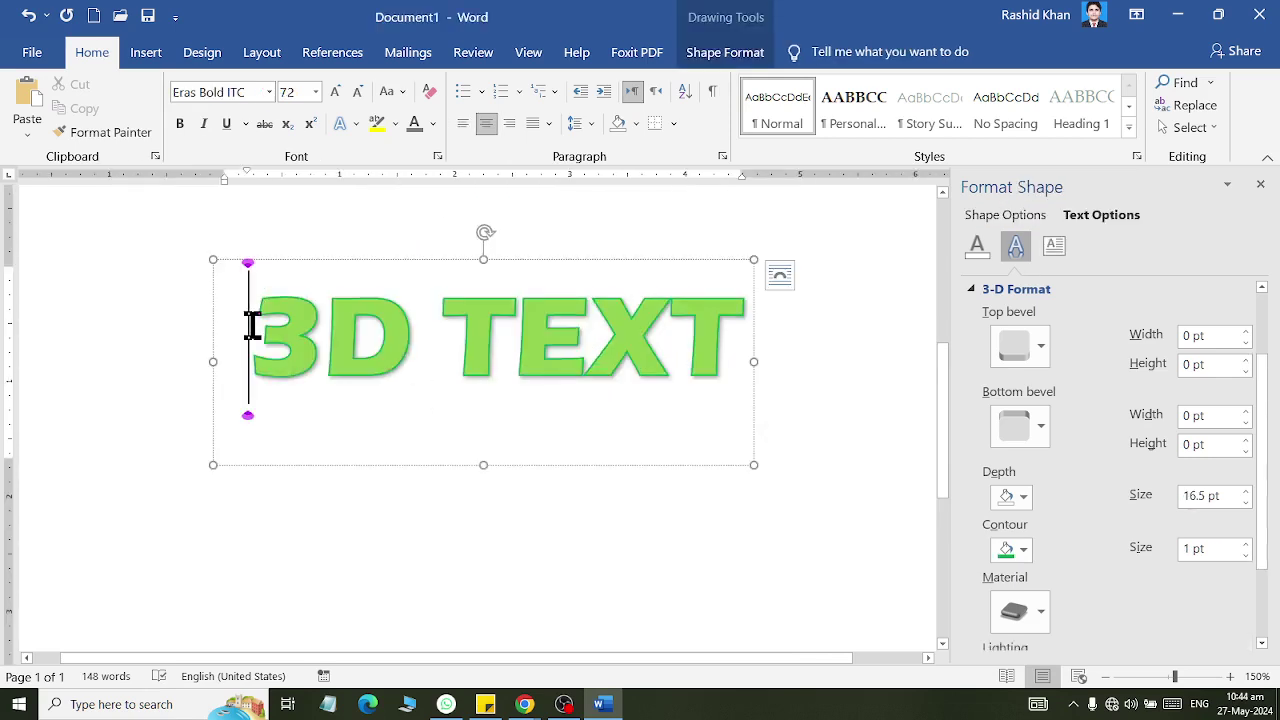
drag(252, 326, 666, 294)
click(639, 264)
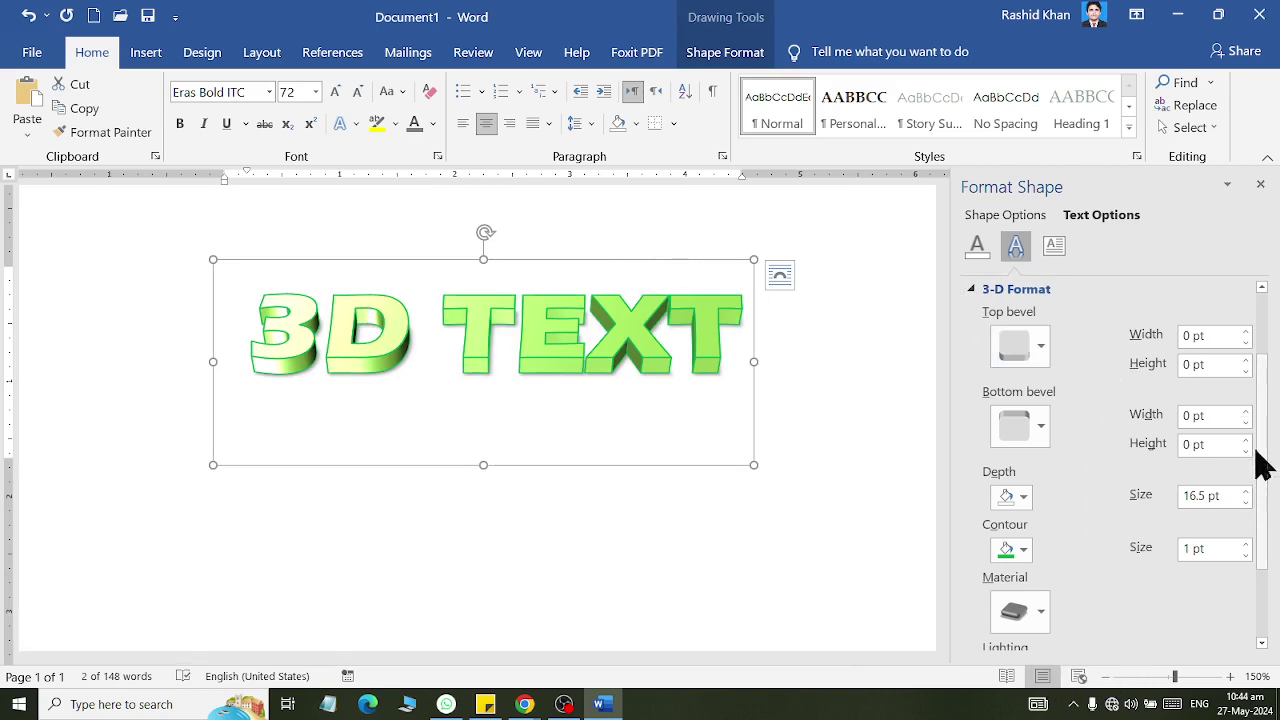
mouse_move(1262, 462)
mouse_down()
mouse_move(1274, 345)
mouse_move(1270, 508)
mouse_move(1270, 420)
mouse_move(1262, 470)
mouse_up()
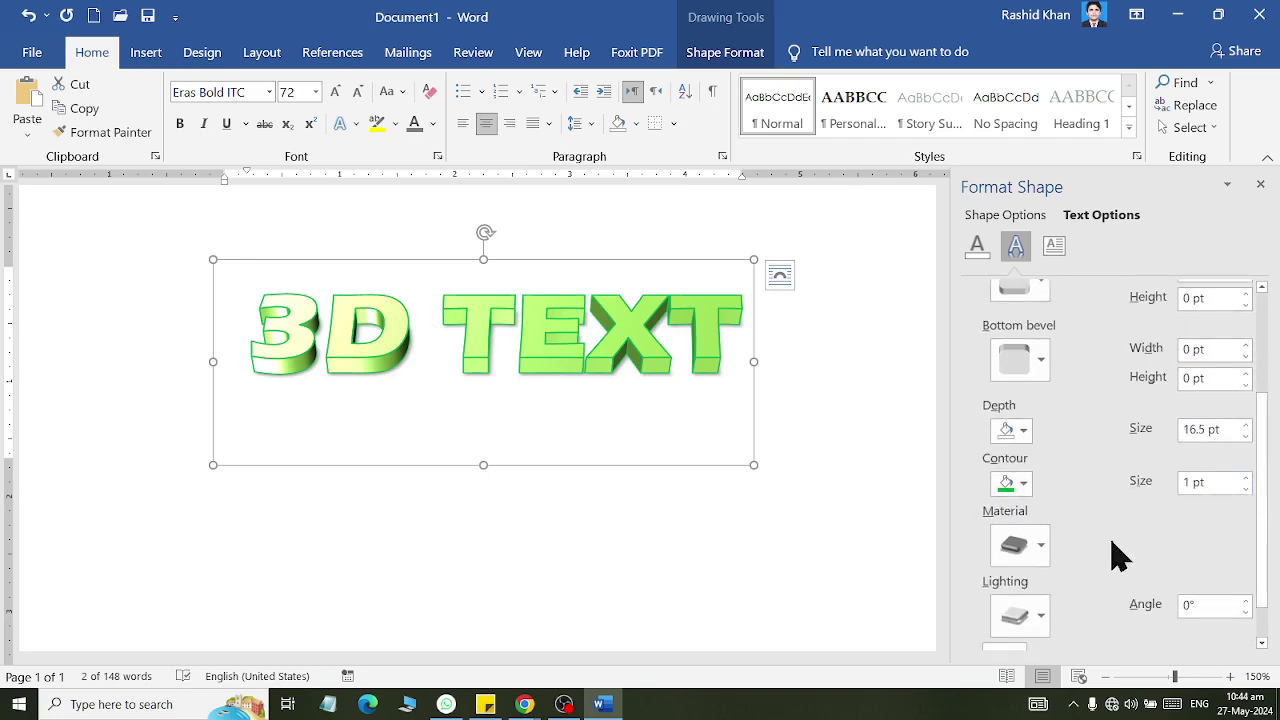
- Try translucent material presets on the letters, then return them to a solid material
click(1032, 552)
click(1072, 505)
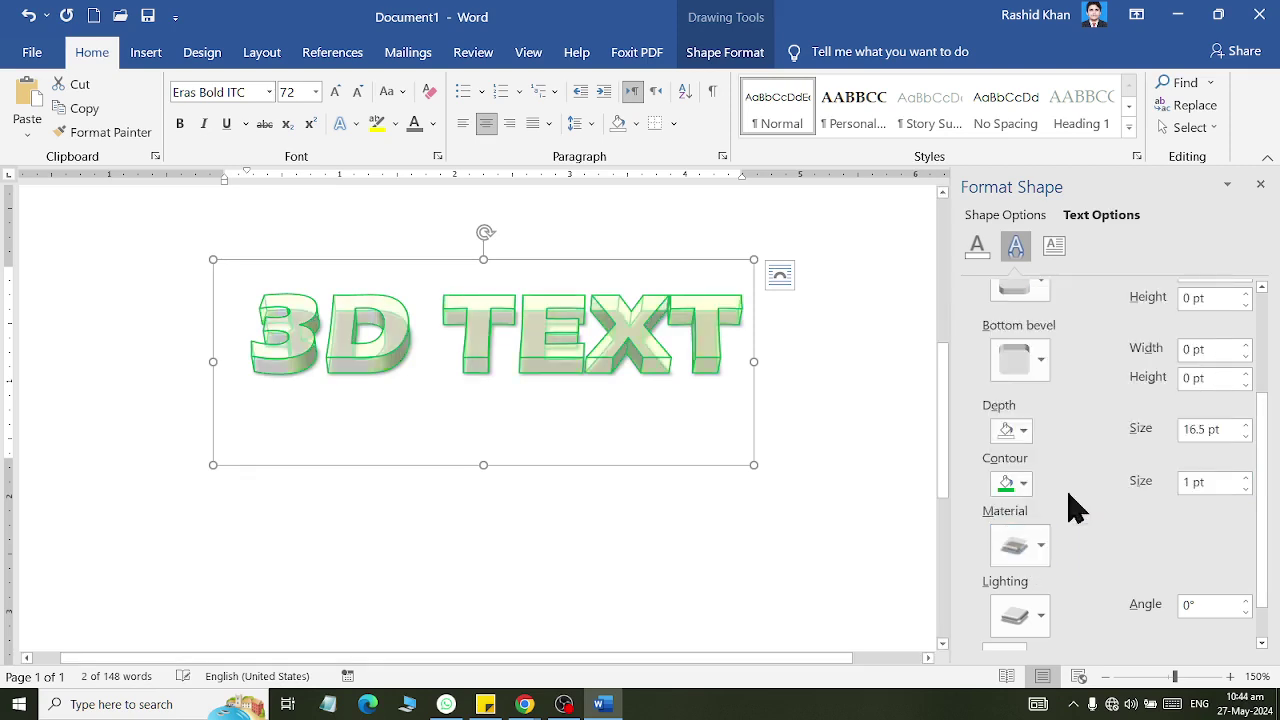
click(1046, 552)
click(1140, 512)
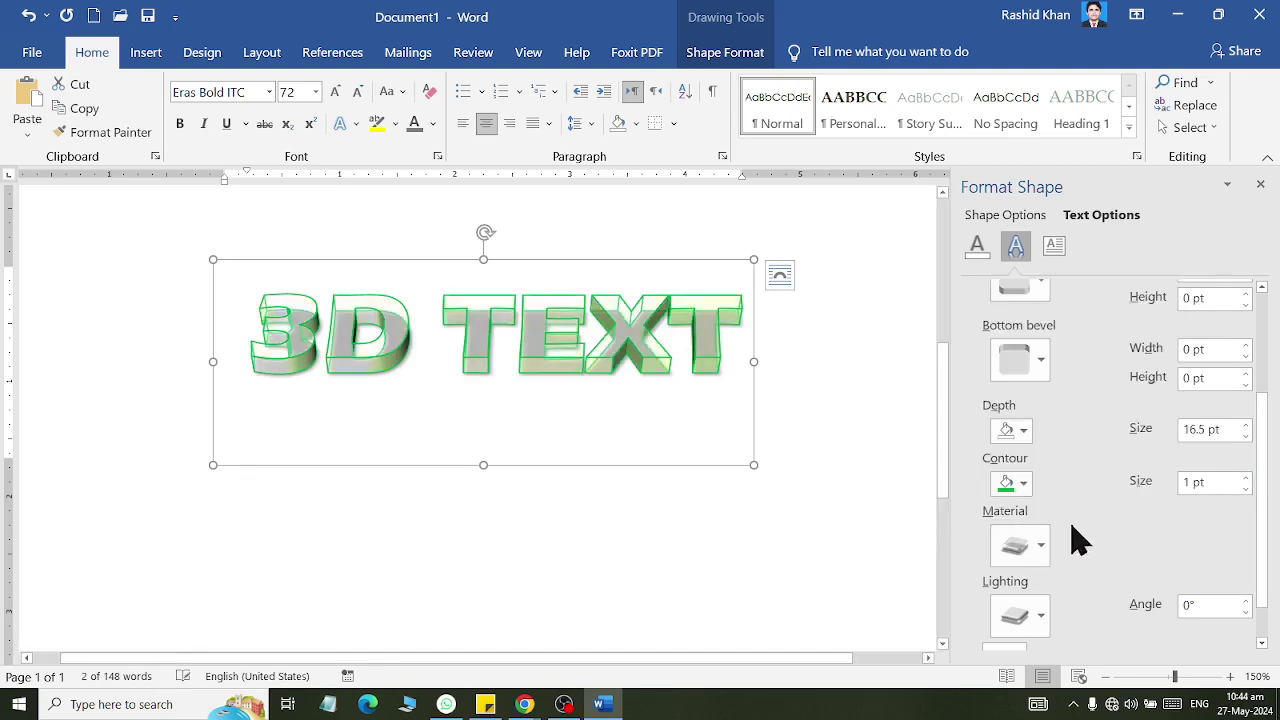
click(1029, 551)
click(1135, 413)
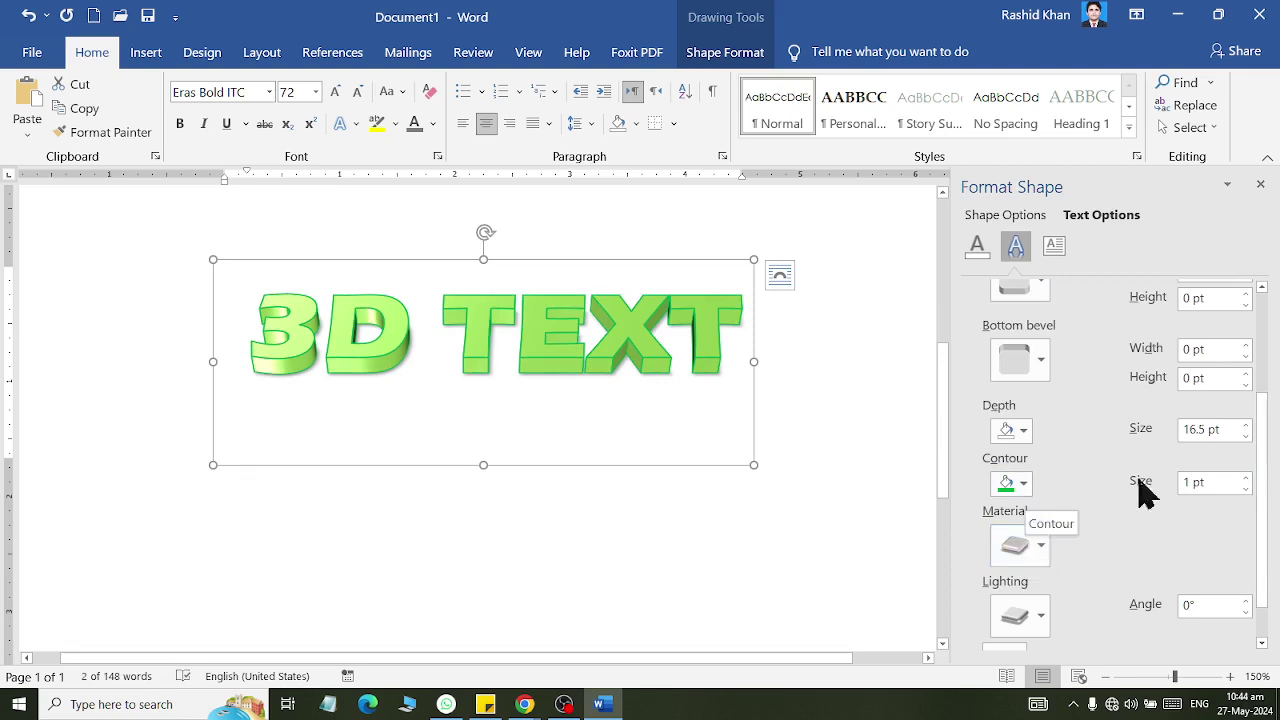
- Give the letters a red contour 2 pt wide
click(1246, 477)
click(1246, 477)
click(1246, 477)
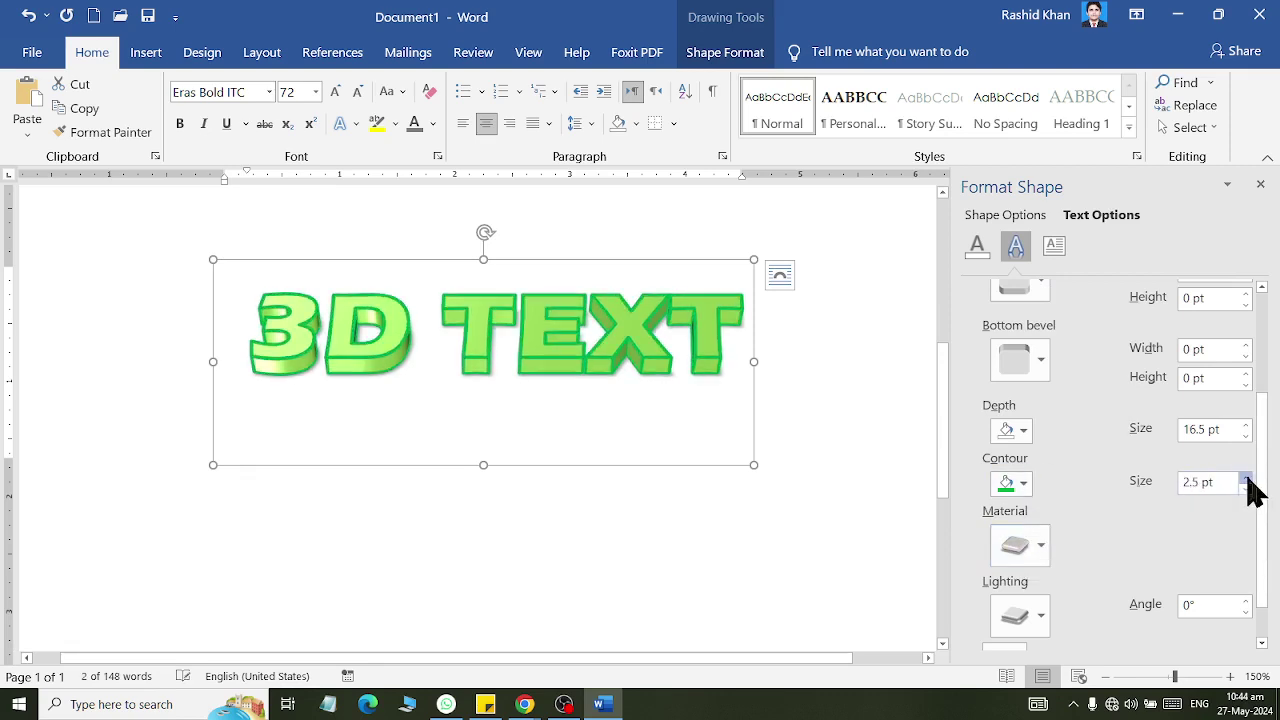
click(1246, 488)
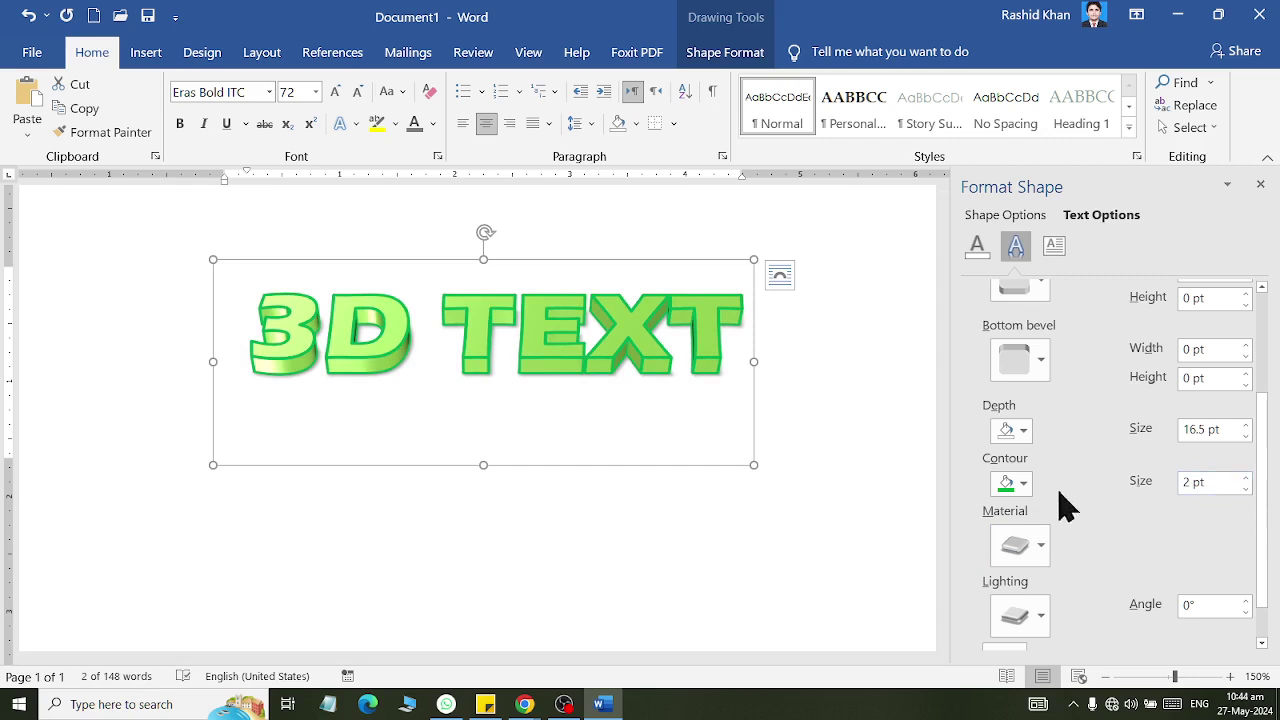
click(1022, 484)
click(1015, 643)
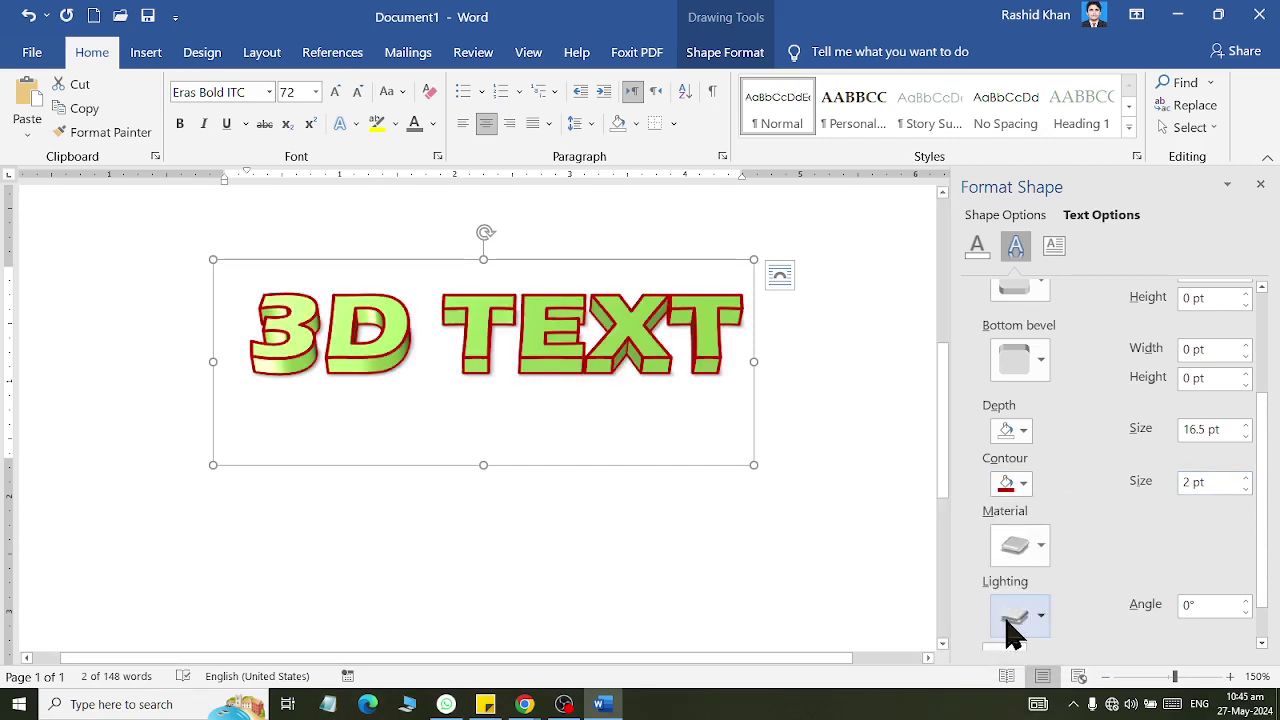
- Colour the extrusion green, after trying yellow and cream, and reduce its depth to 12.5 pt
click(1022, 431)
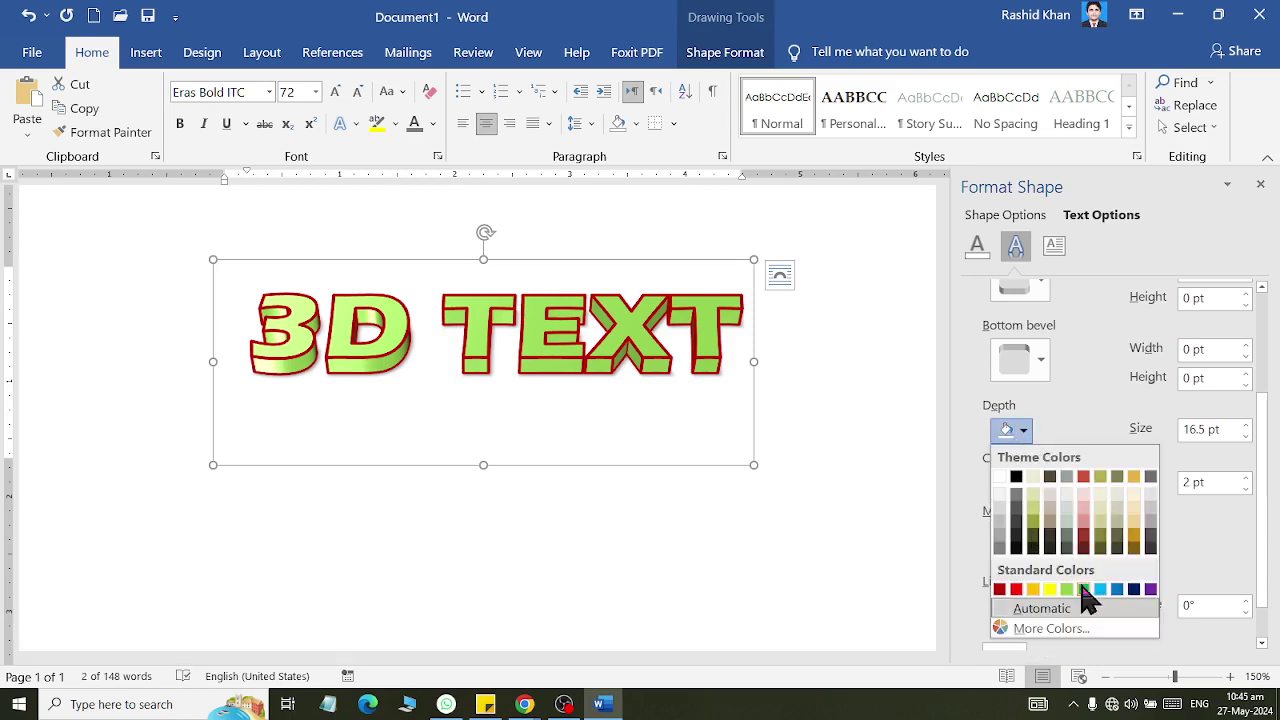
click(1050, 589)
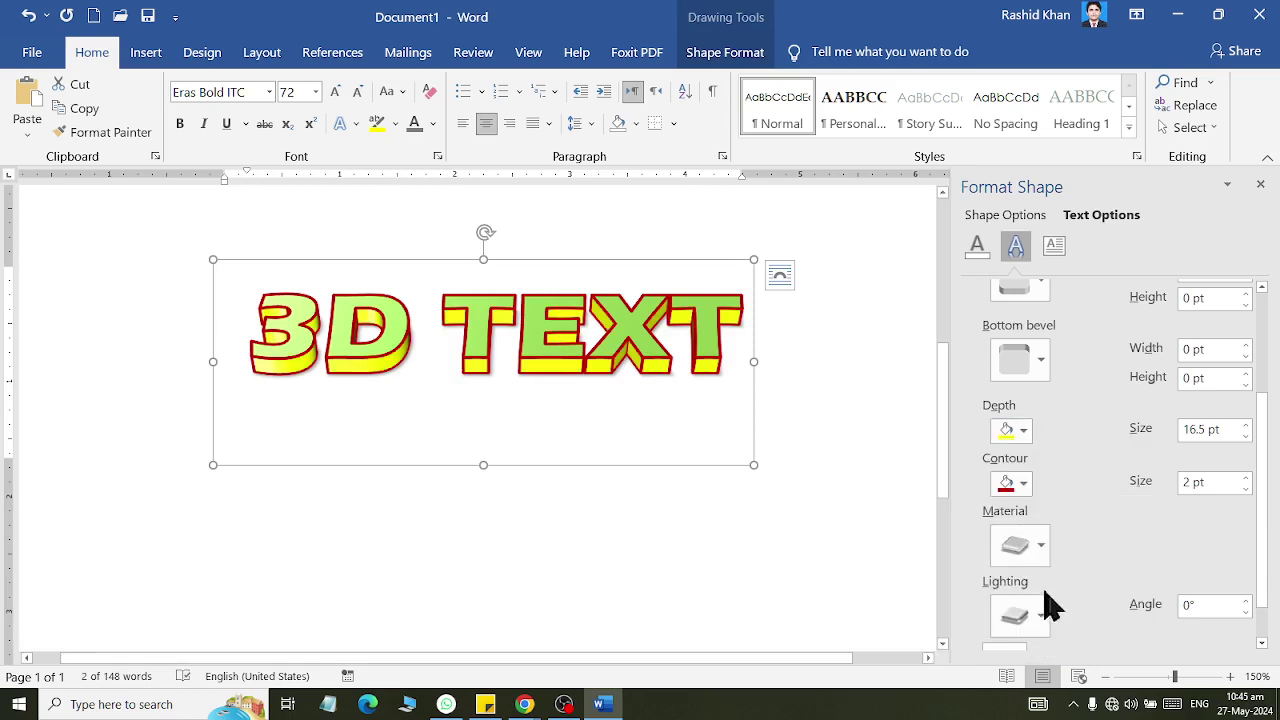
click(1018, 432)
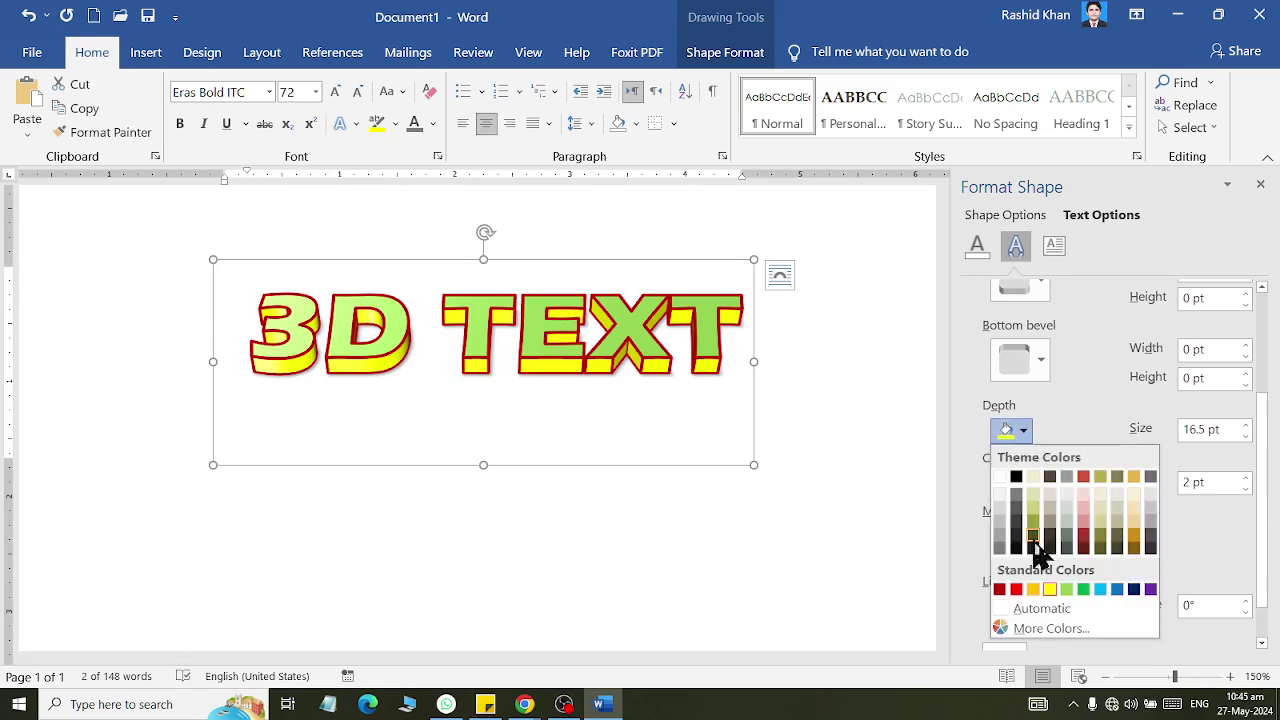
click(1034, 493)
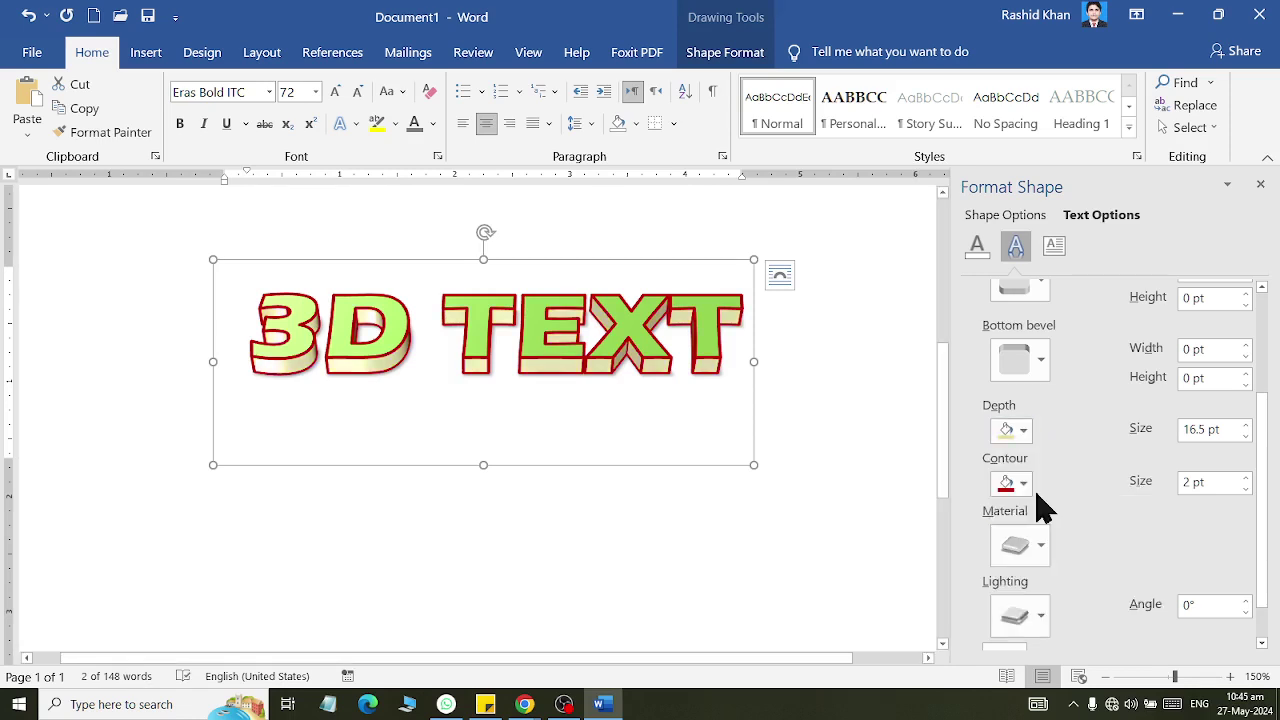
click(1018, 432)
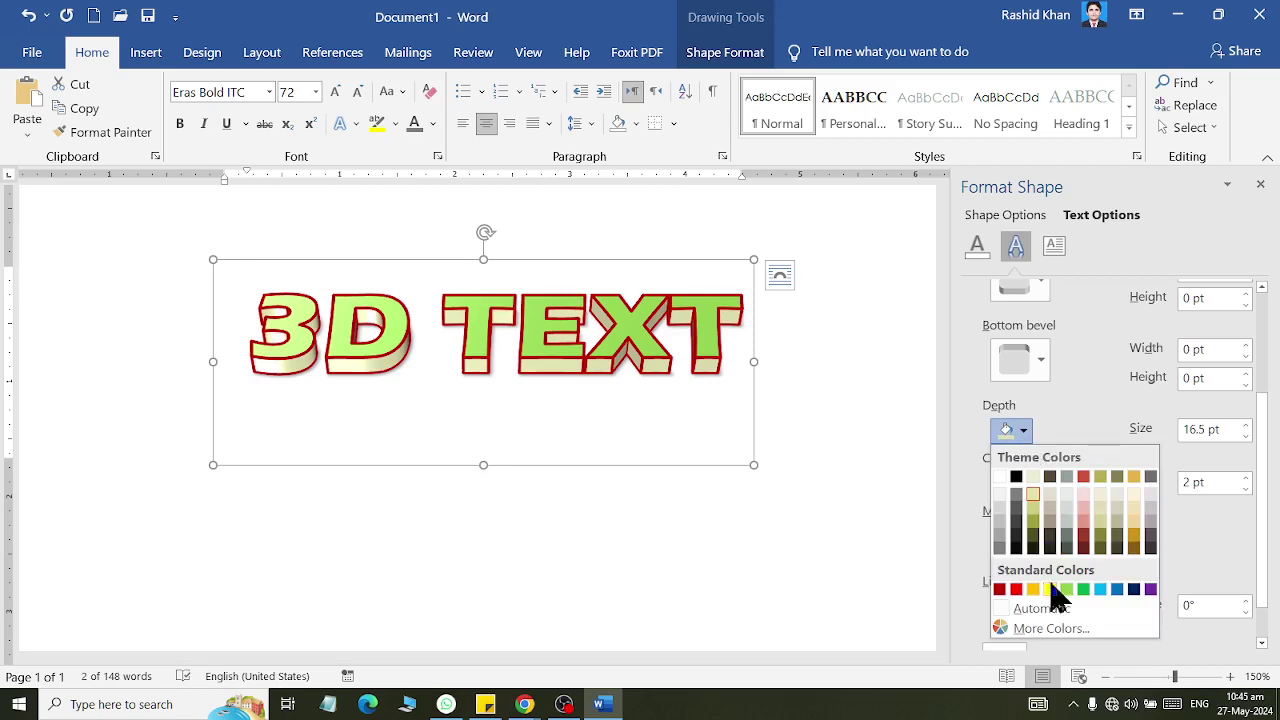
click(1050, 591)
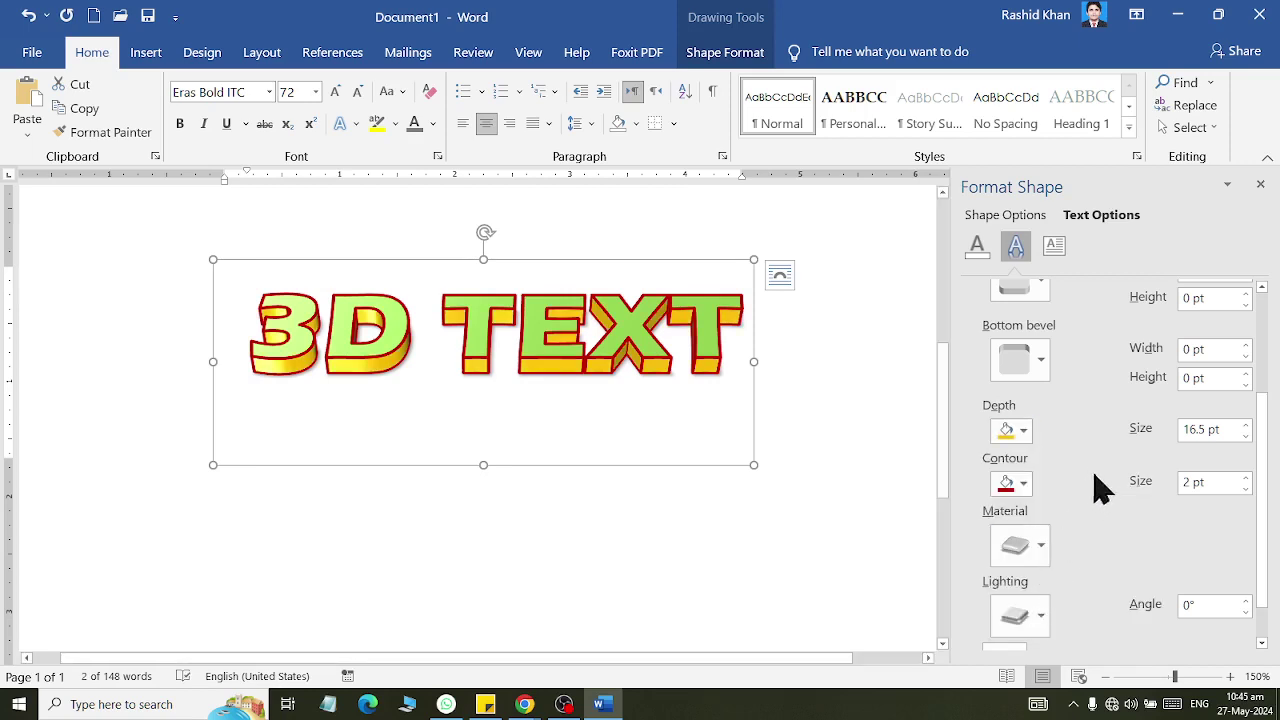
click(1022, 431)
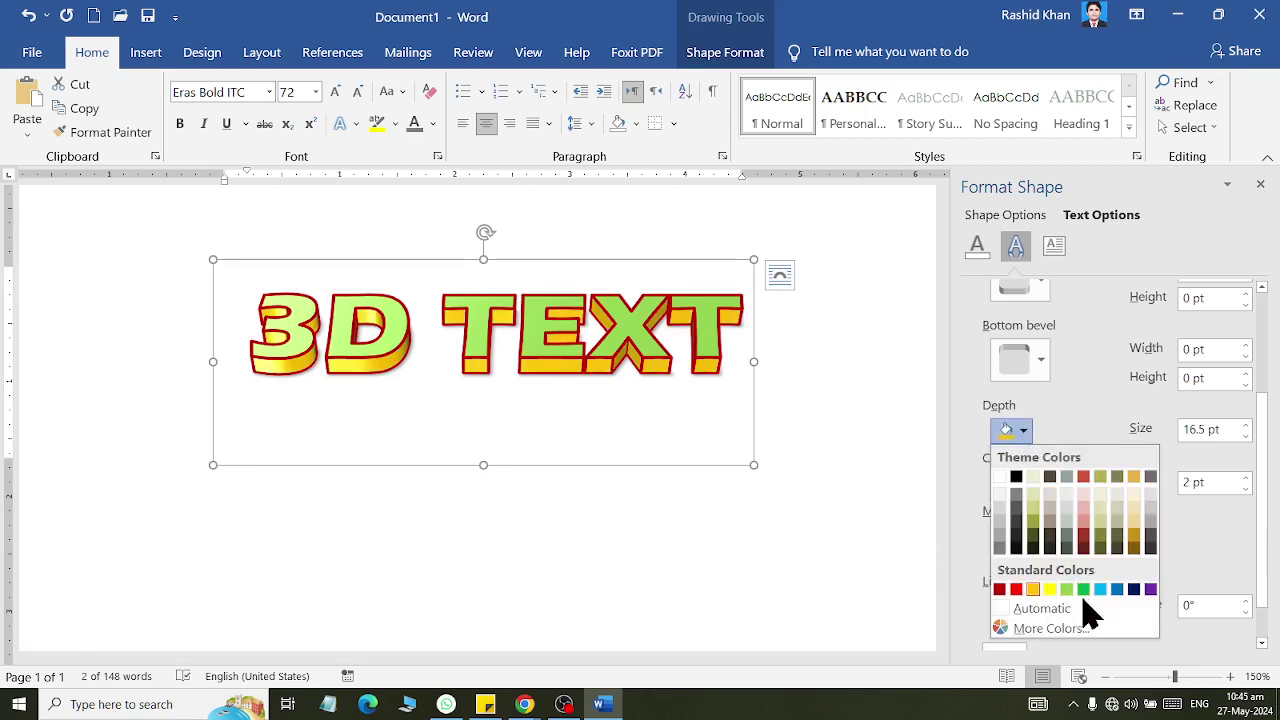
click(1083, 589)
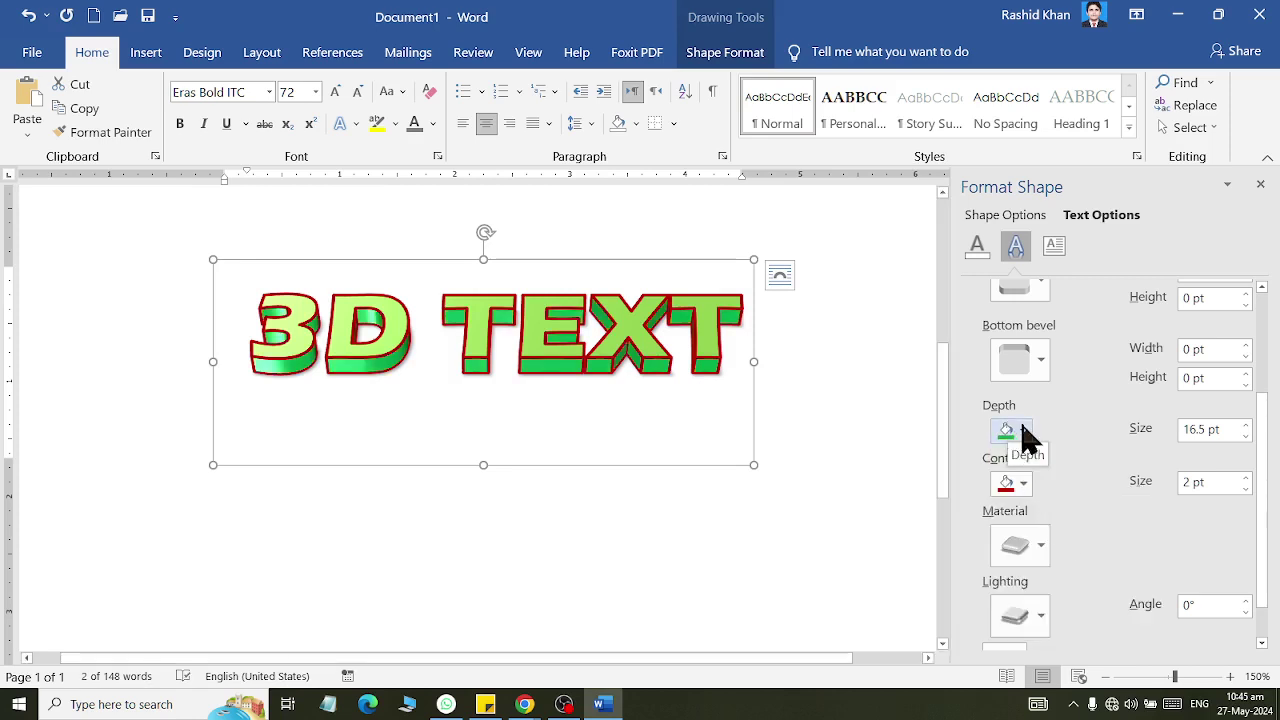
click(1245, 436)
click(1245, 436)
click(1245, 437)
click(1245, 437)
click(1245, 437)
click(1245, 437)
click(1245, 437)
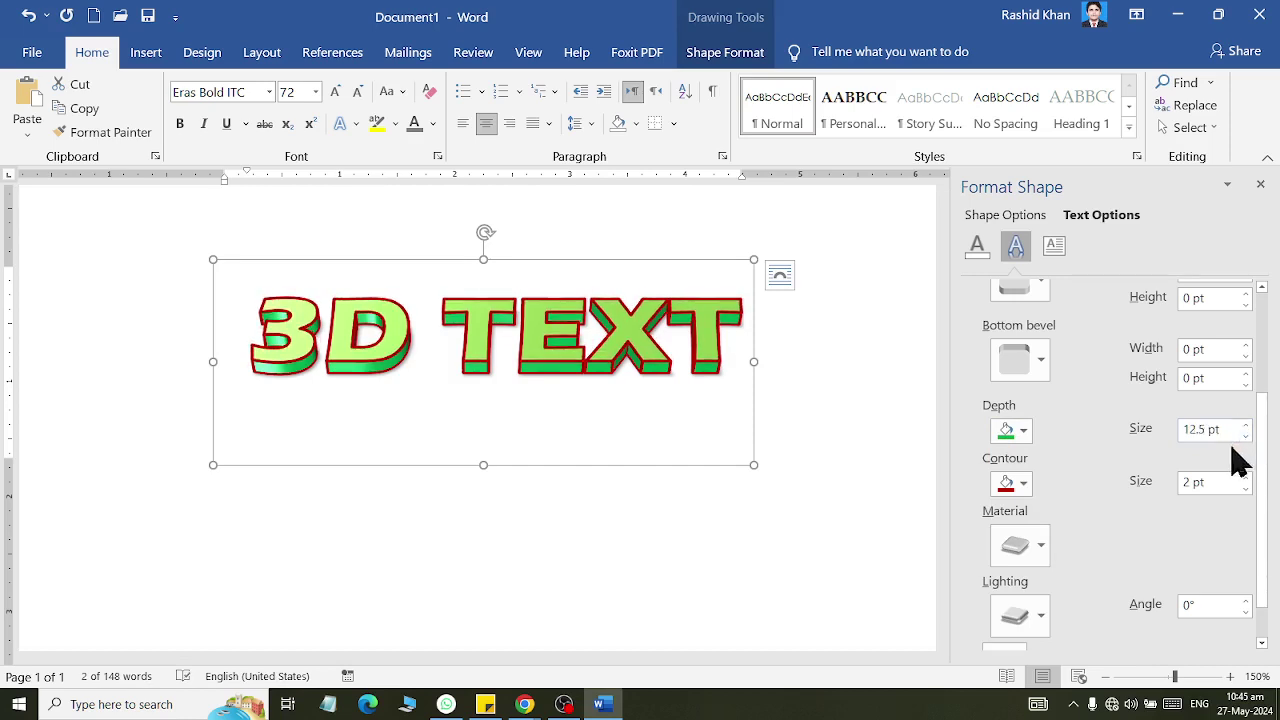
- Try special, neutral and cool lighting presets on the WordArt, landing on the first cool preset
drag(1262, 490, 1260, 606)
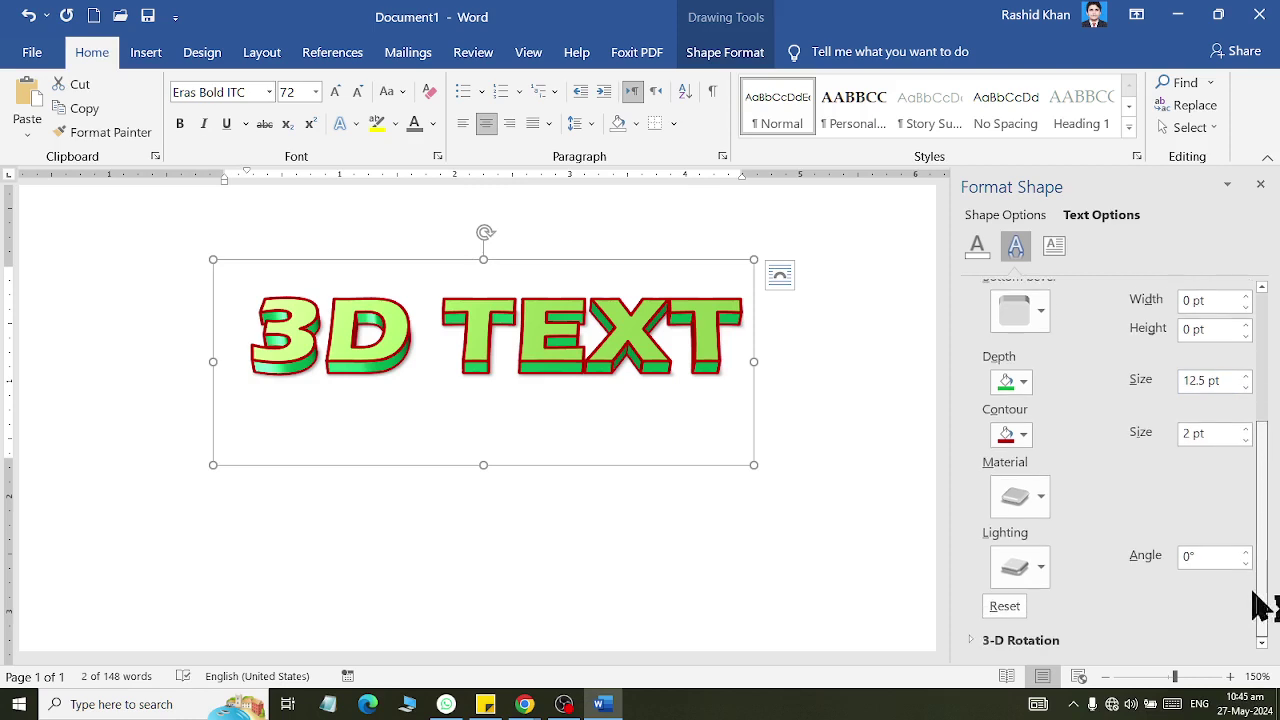
click(1041, 567)
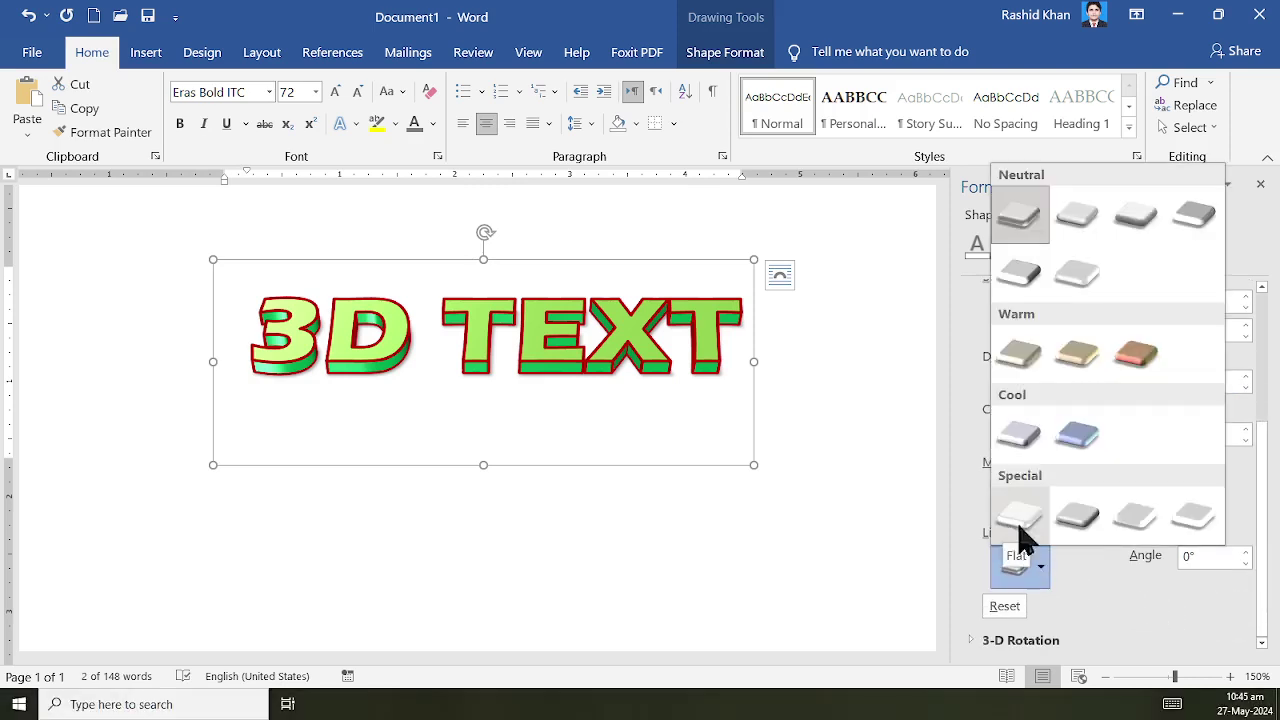
click(1147, 532)
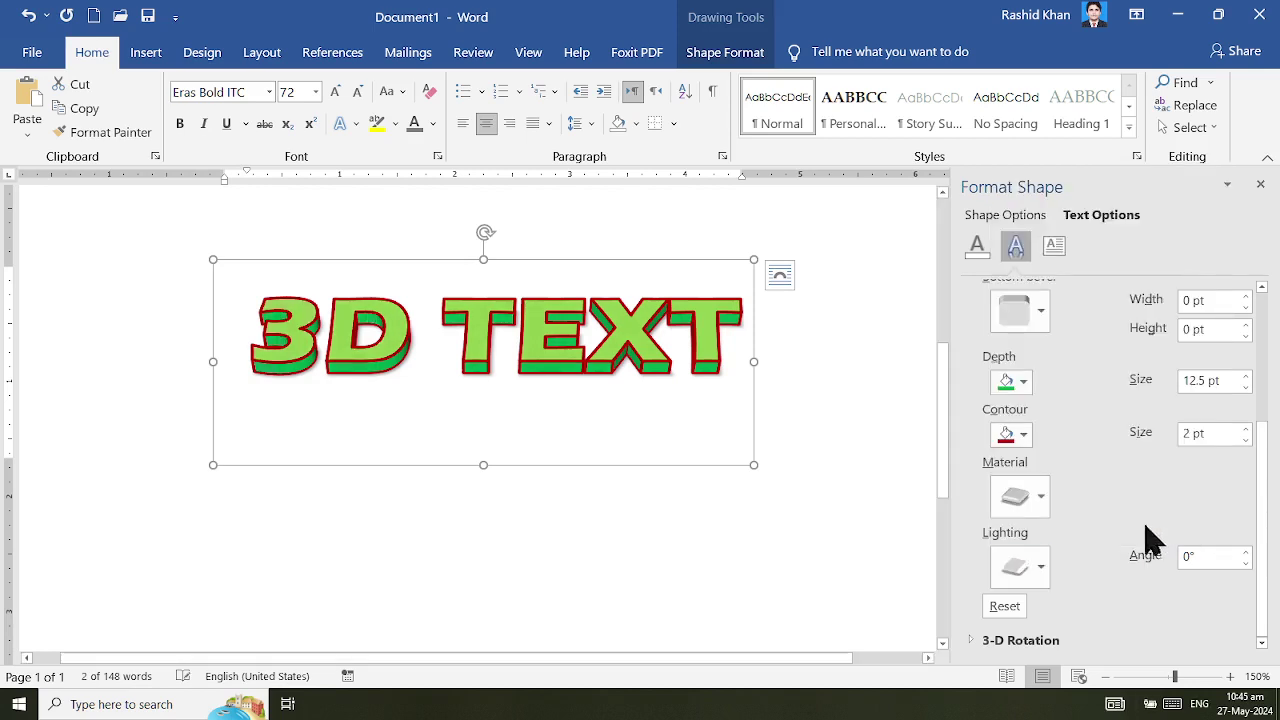
click(1038, 583)
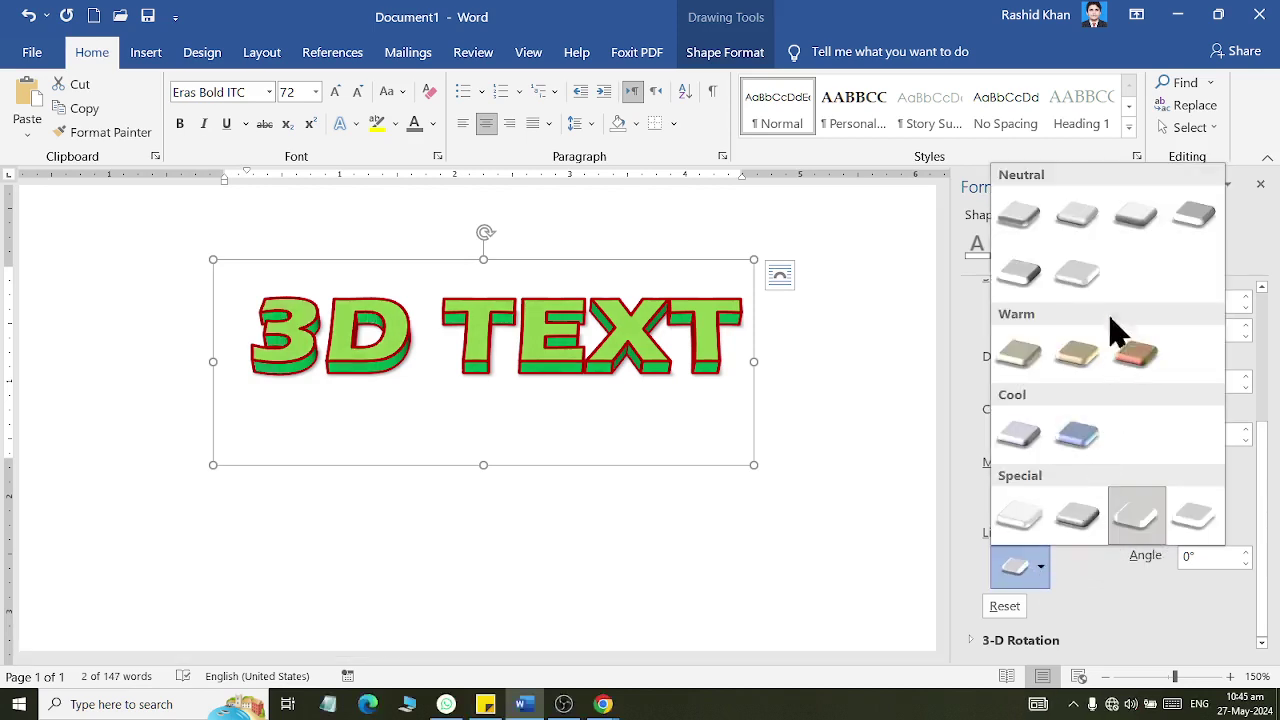
click(1015, 293)
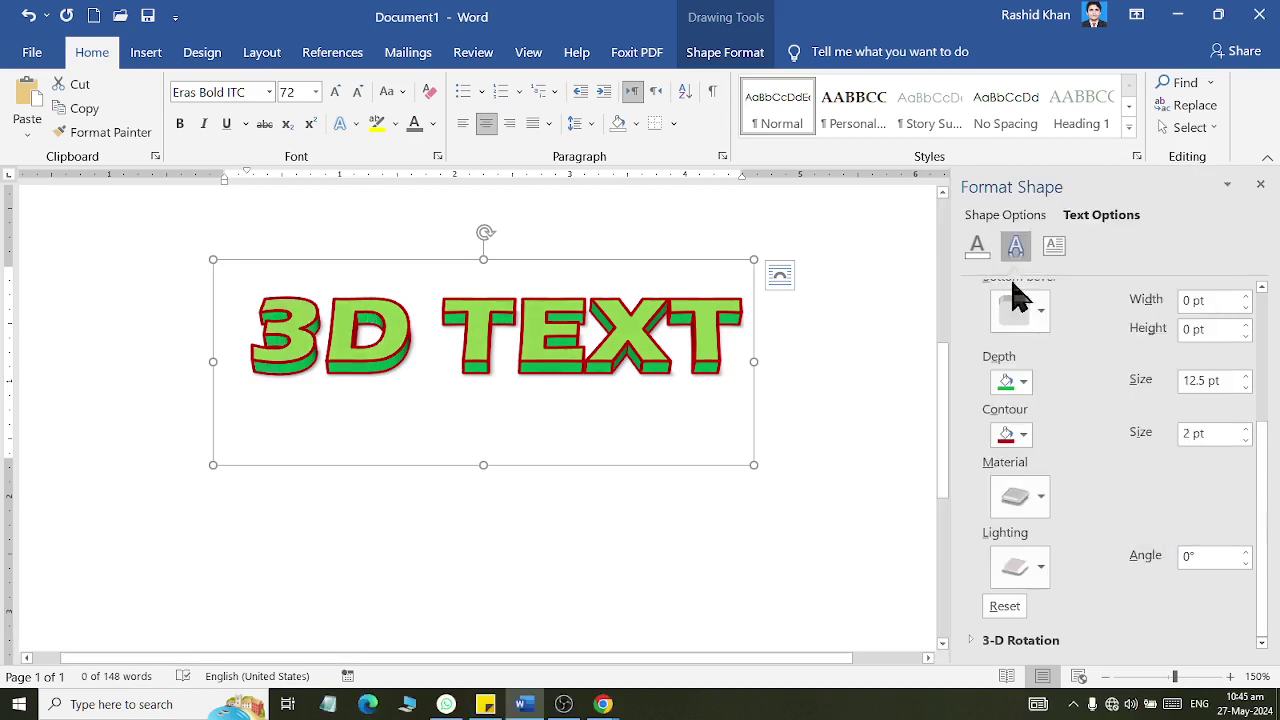
click(1018, 567)
click(1205, 226)
click(1030, 574)
click(1018, 530)
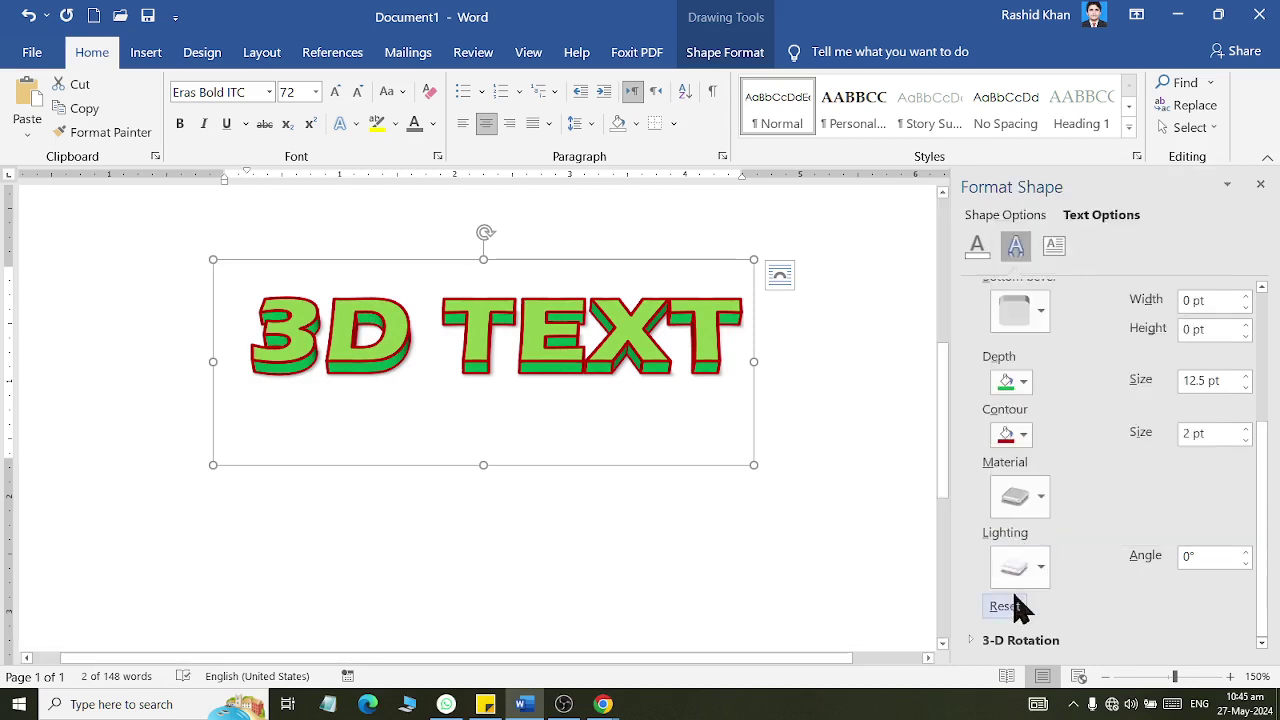
click(1018, 568)
click(1021, 447)
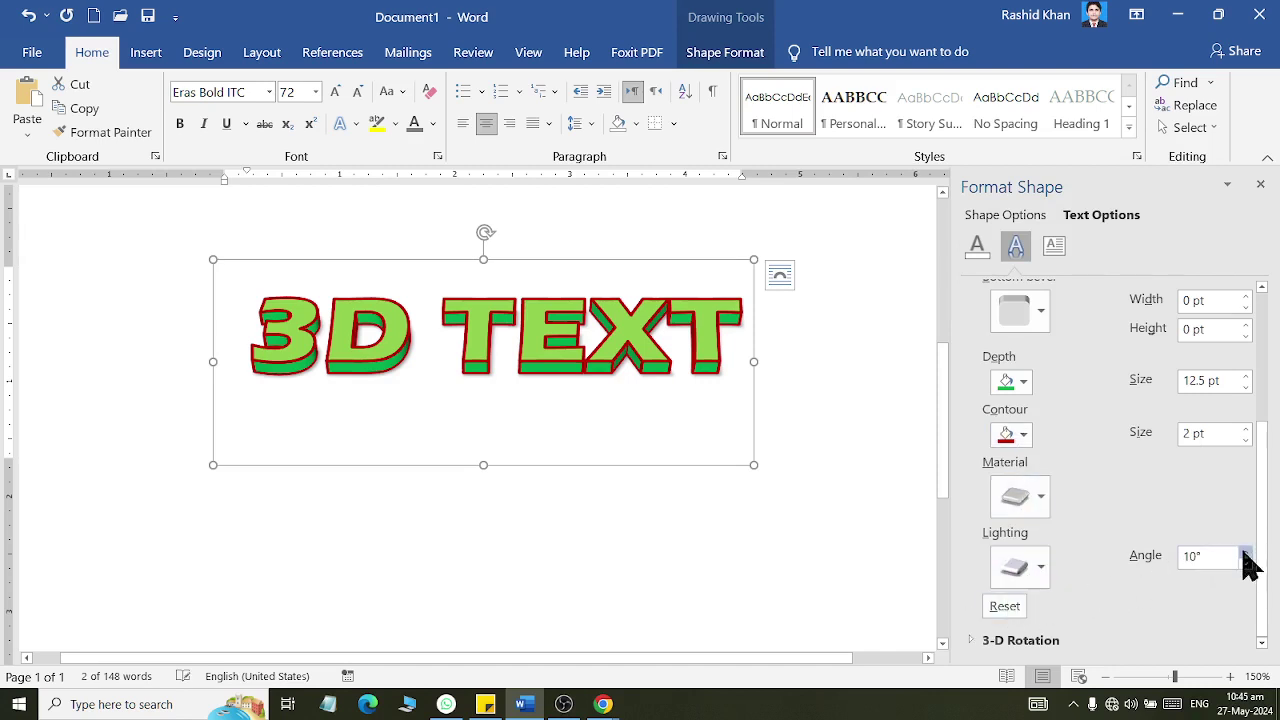
click(1041, 585)
- Reset the WordArt's 3-D format, then give it a 10 pt extrusion depth
click(1005, 606)
click(1005, 606)
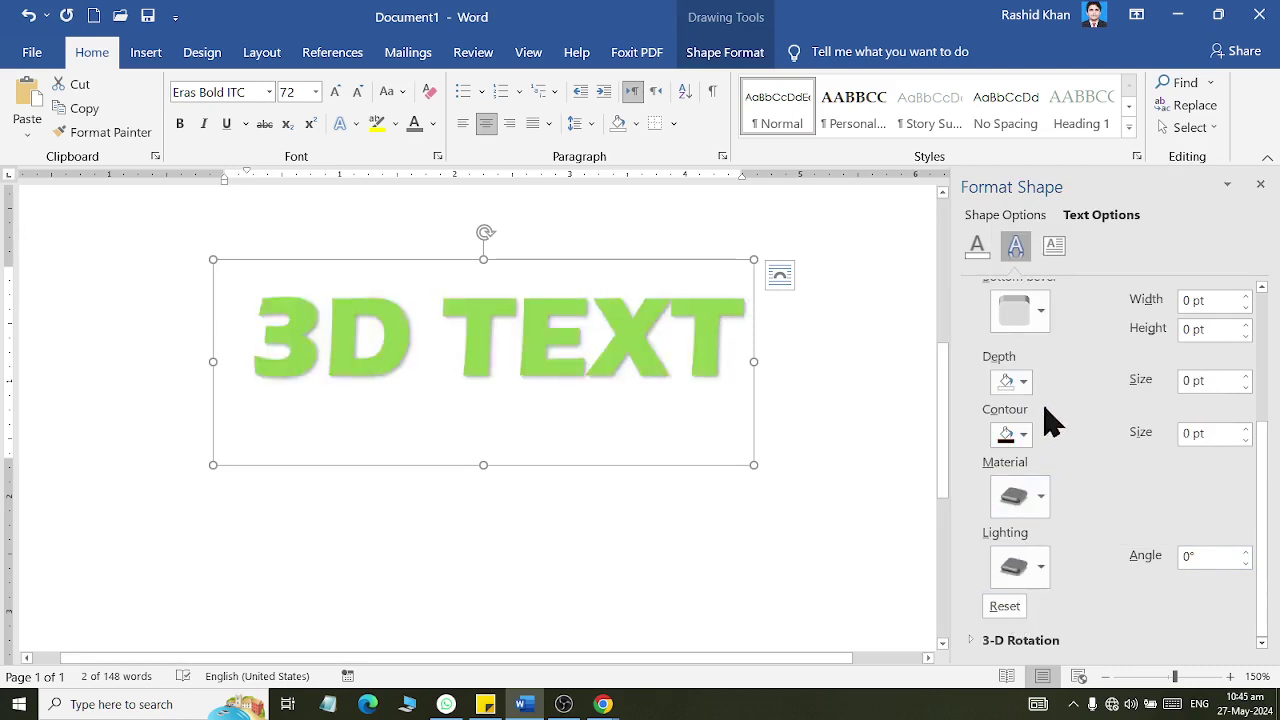
click(1245, 377)
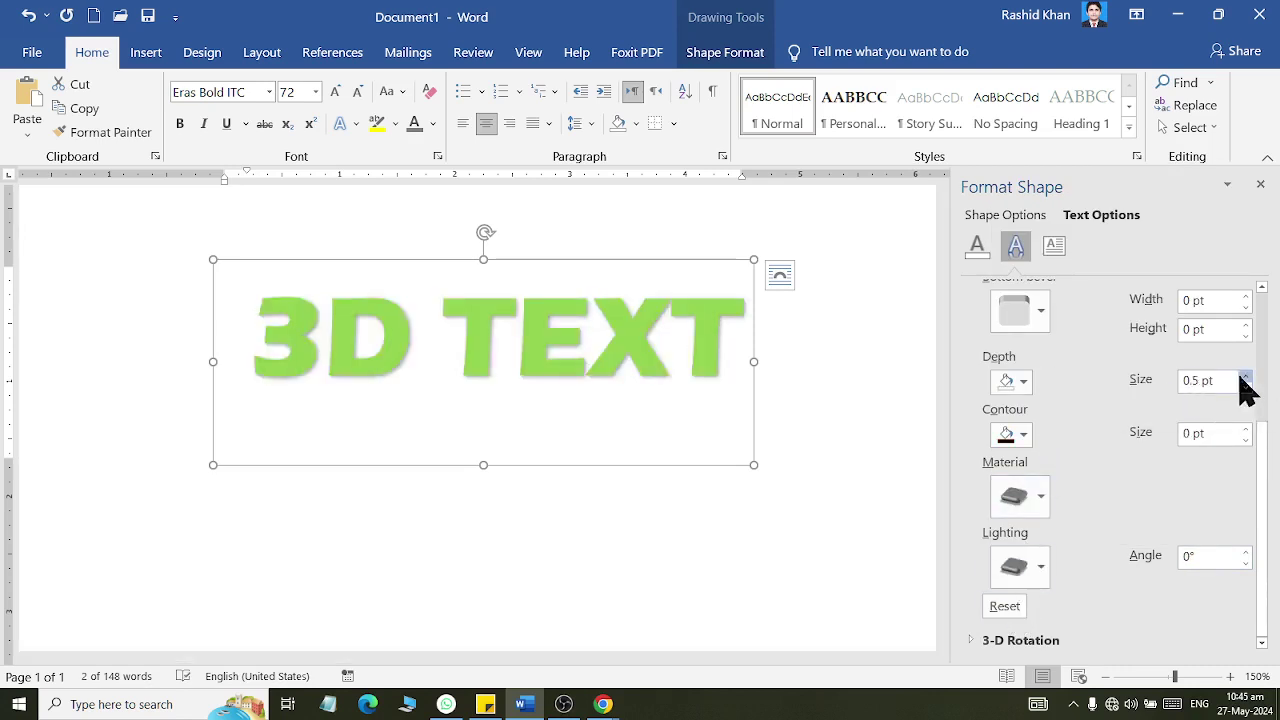
click(1245, 377)
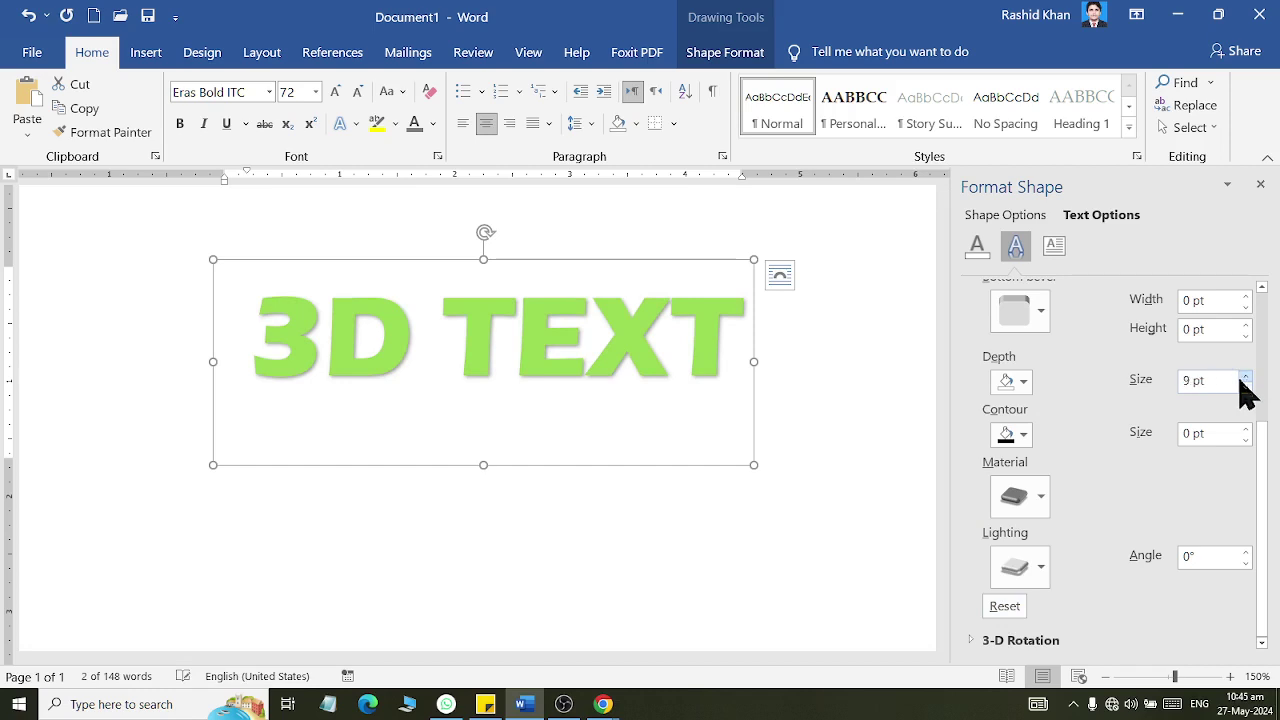
click(1245, 378)
- Reselect the 3D TEXT wording and raise the extrusion depth to 13.5 pt
click(537, 354)
drag(246, 314, 928, 367)
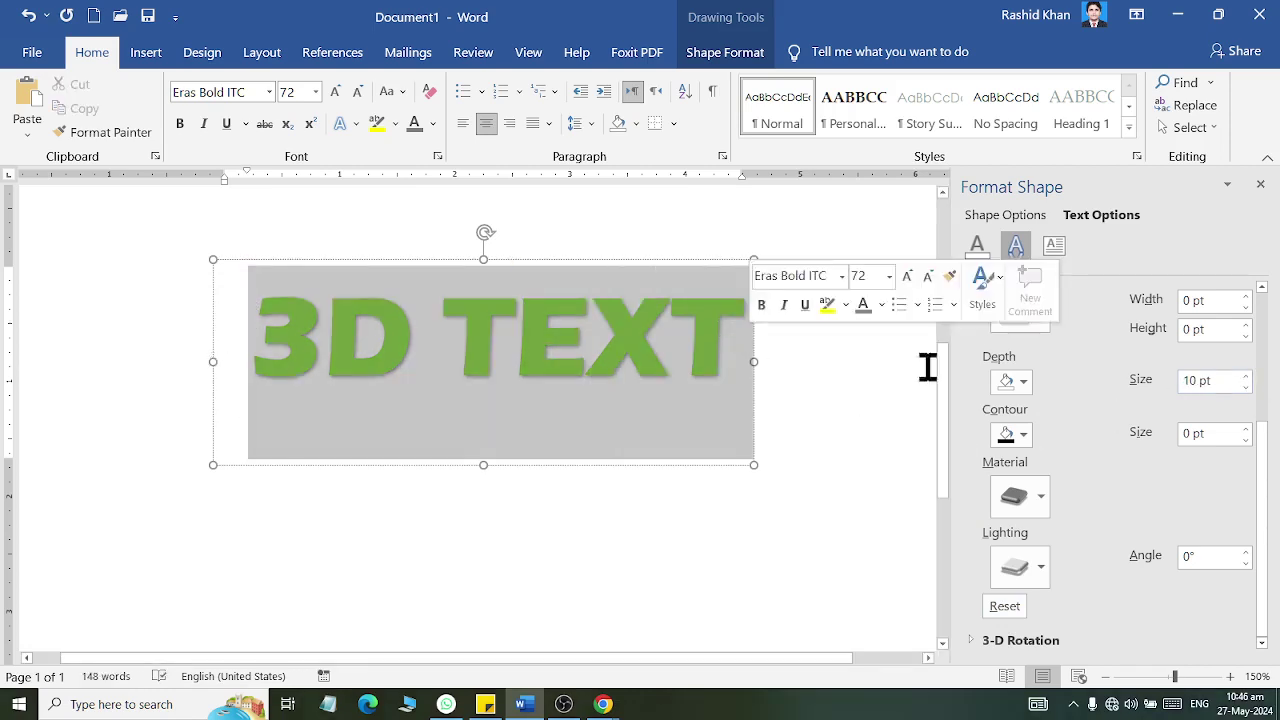
click(1246, 378)
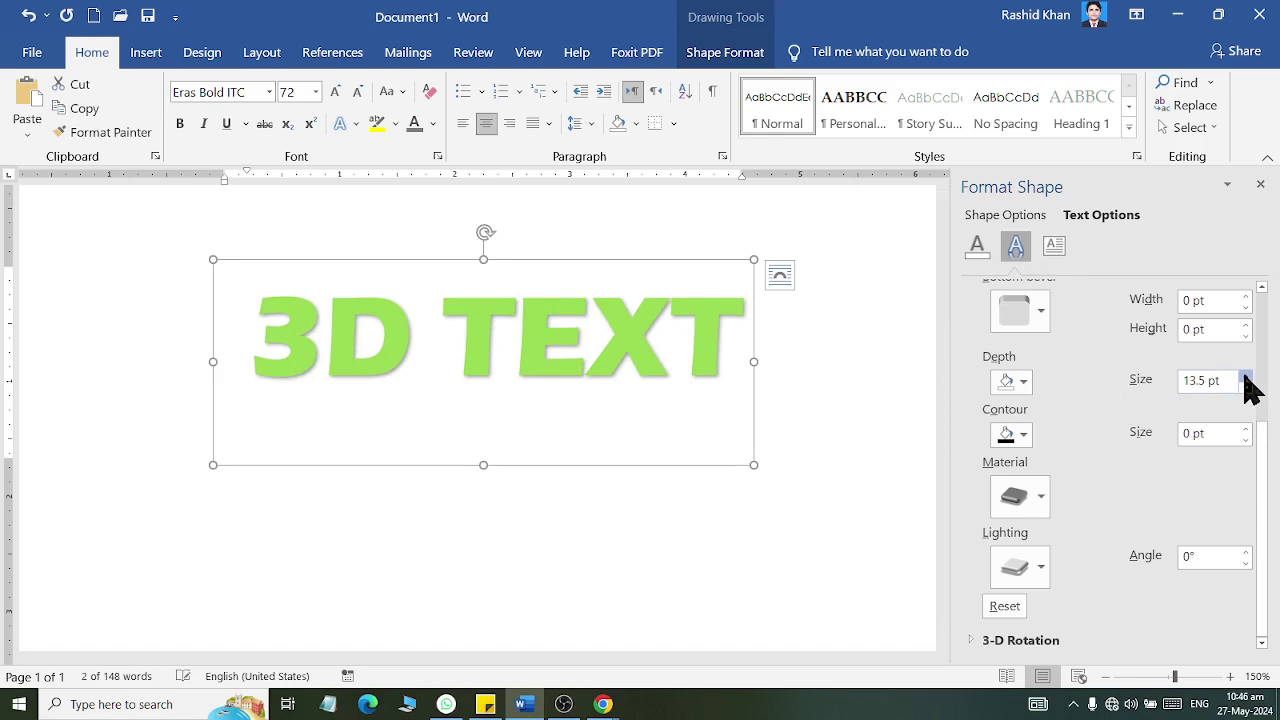
scroll(1245, 380, up, 3)
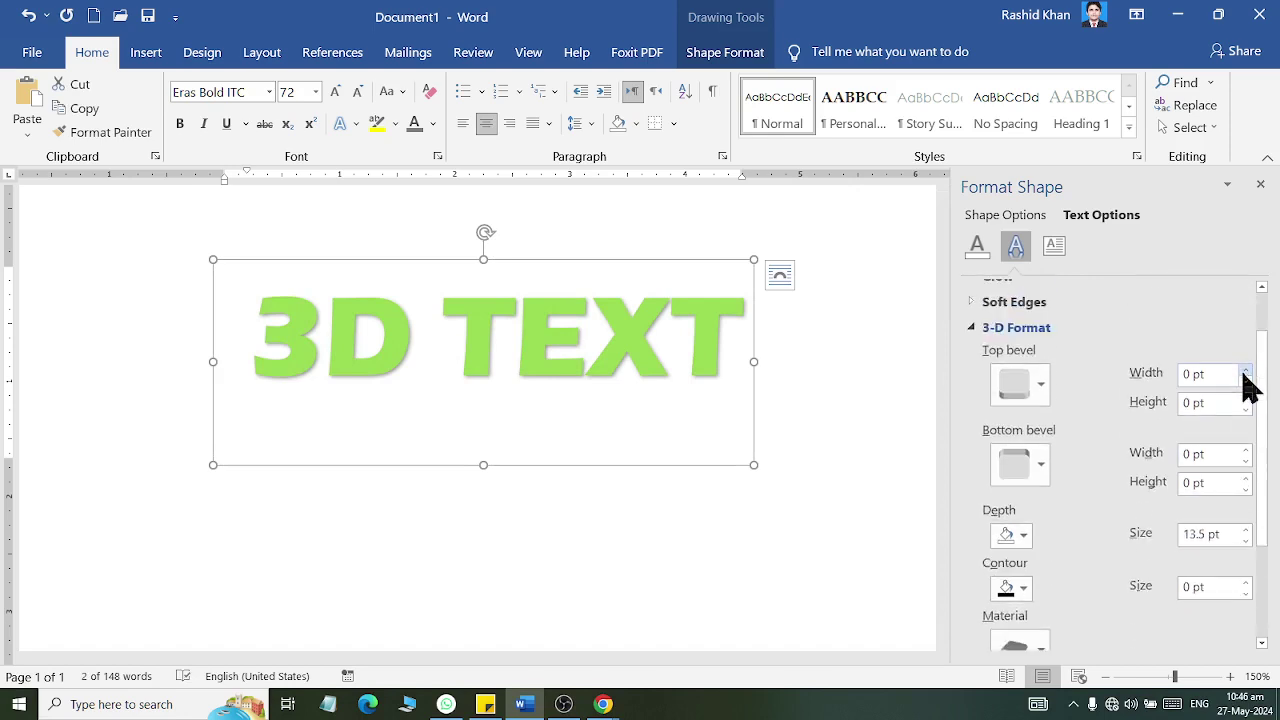
click(591, 389)
drag(346, 343, 632, 338)
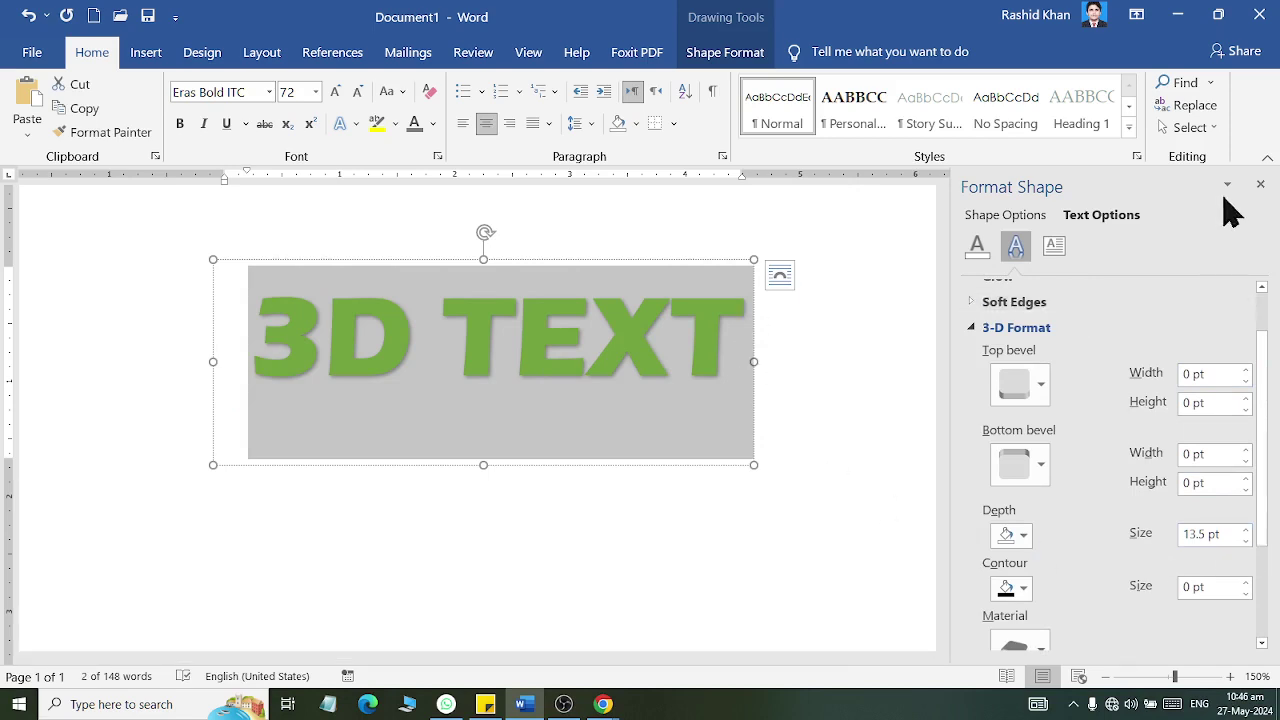
- Select the 3D TEXT wording and apply a Perspective 3-D Rotation preset from Text Effects
click(1260, 185)
click(449, 449)
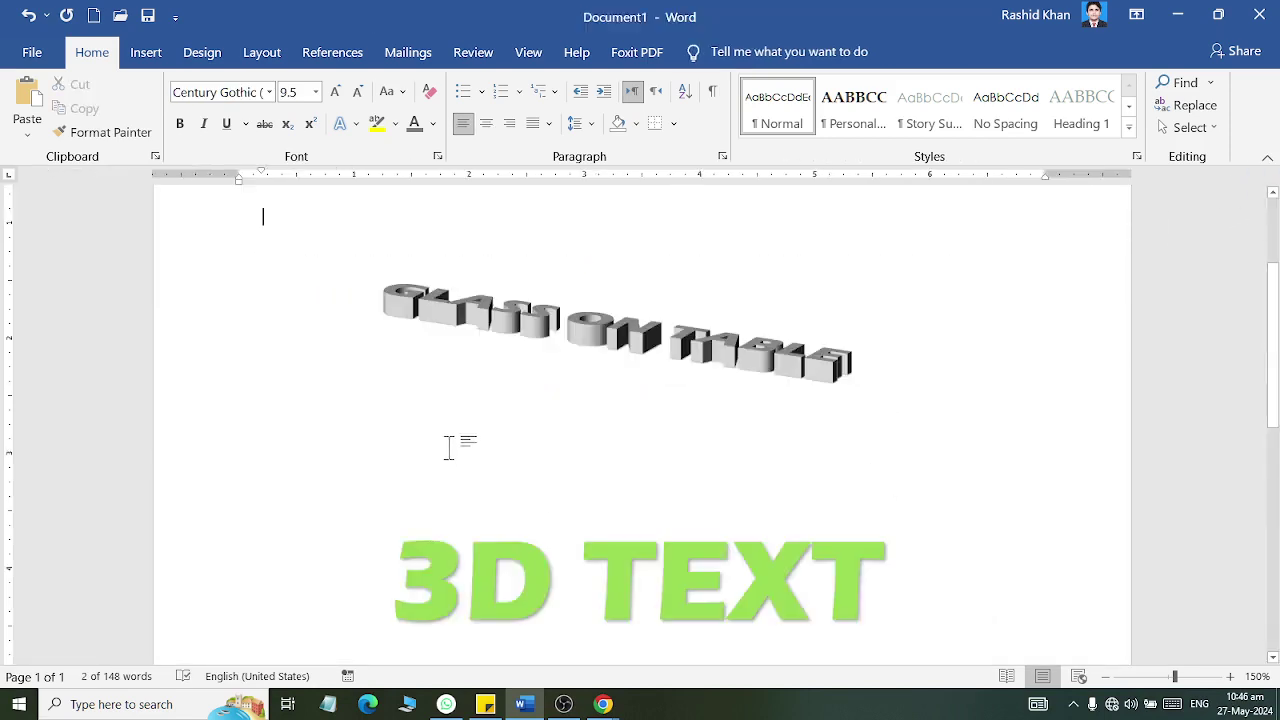
click(423, 574)
drag(399, 396, 837, 391)
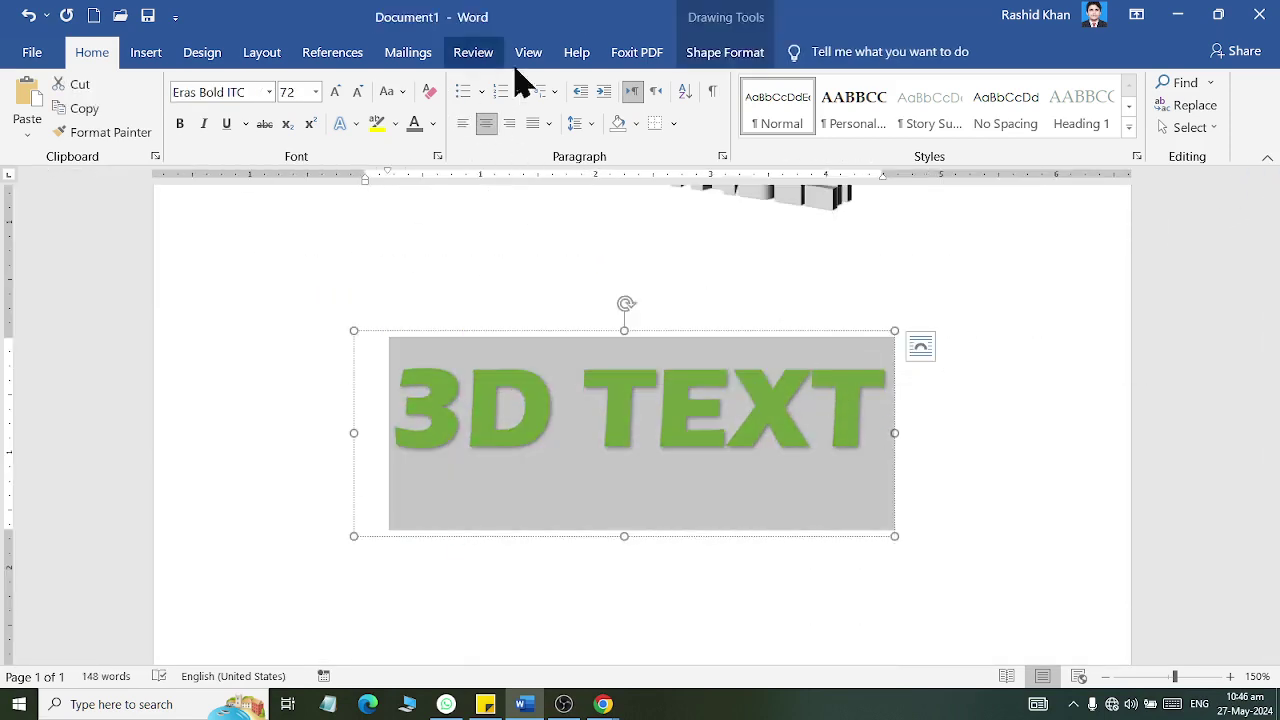
click(718, 54)
click(590, 128)
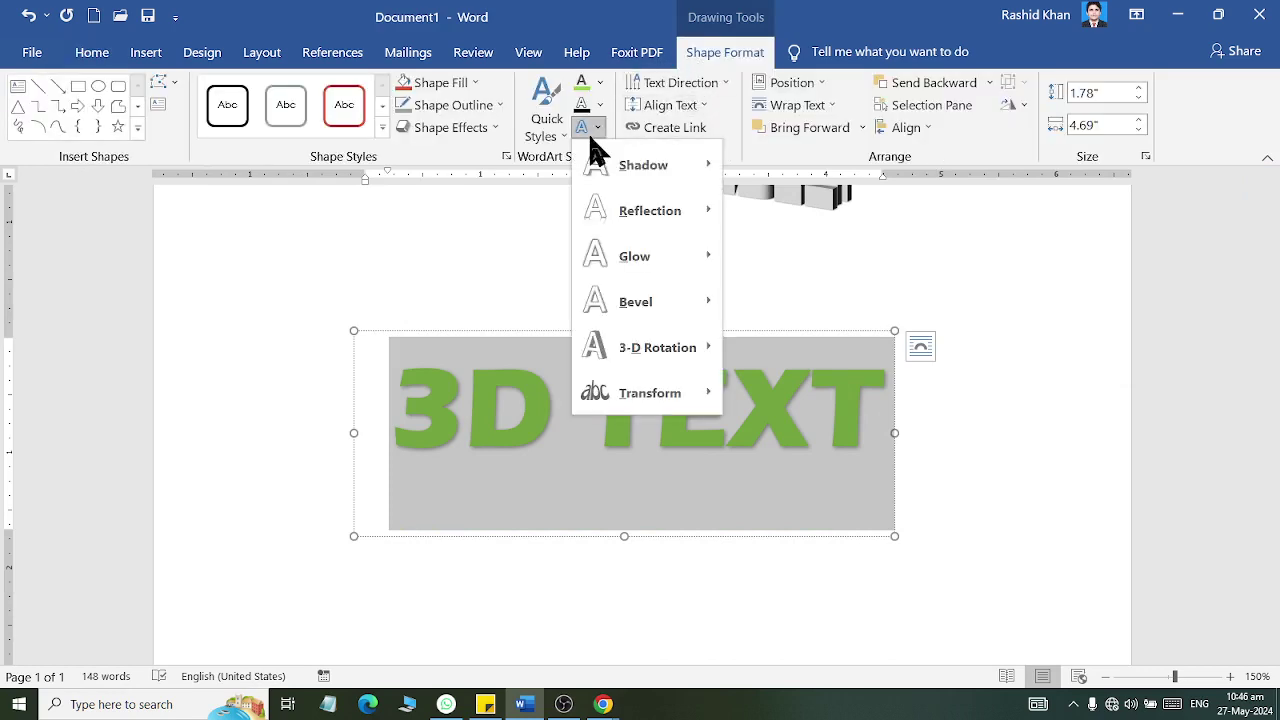
mouse_move(592, 352)
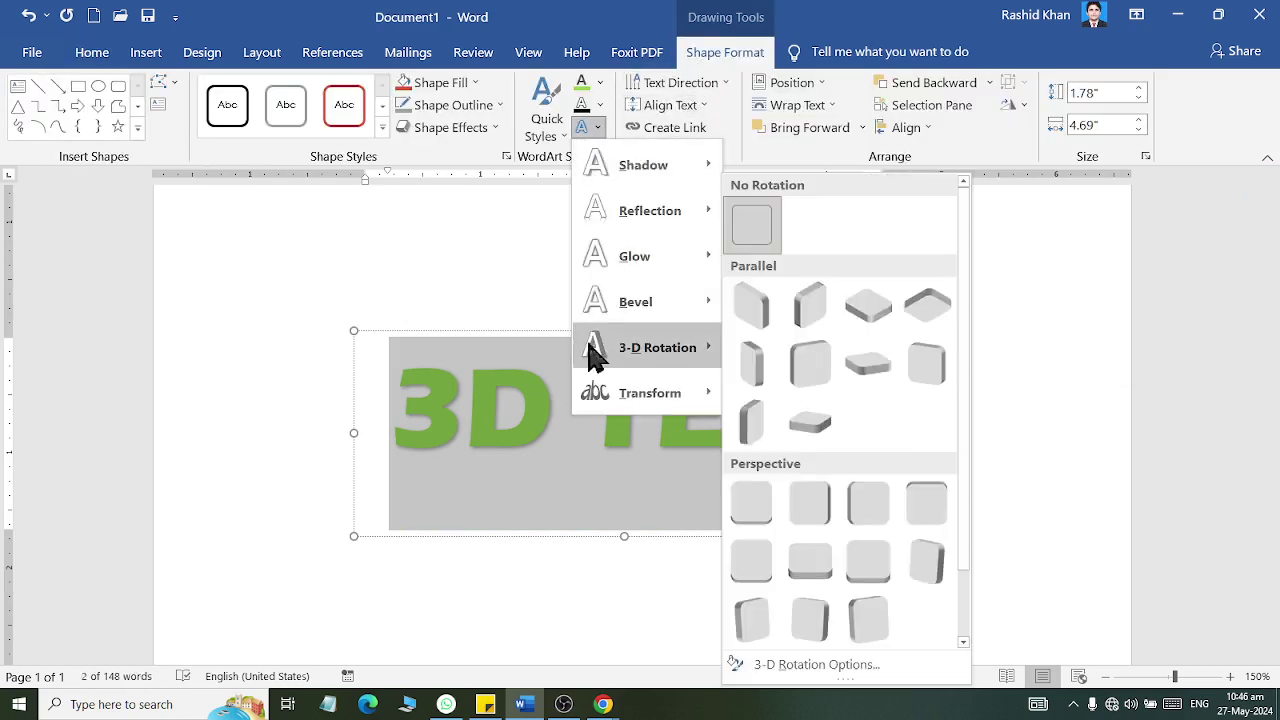
click(870, 625)
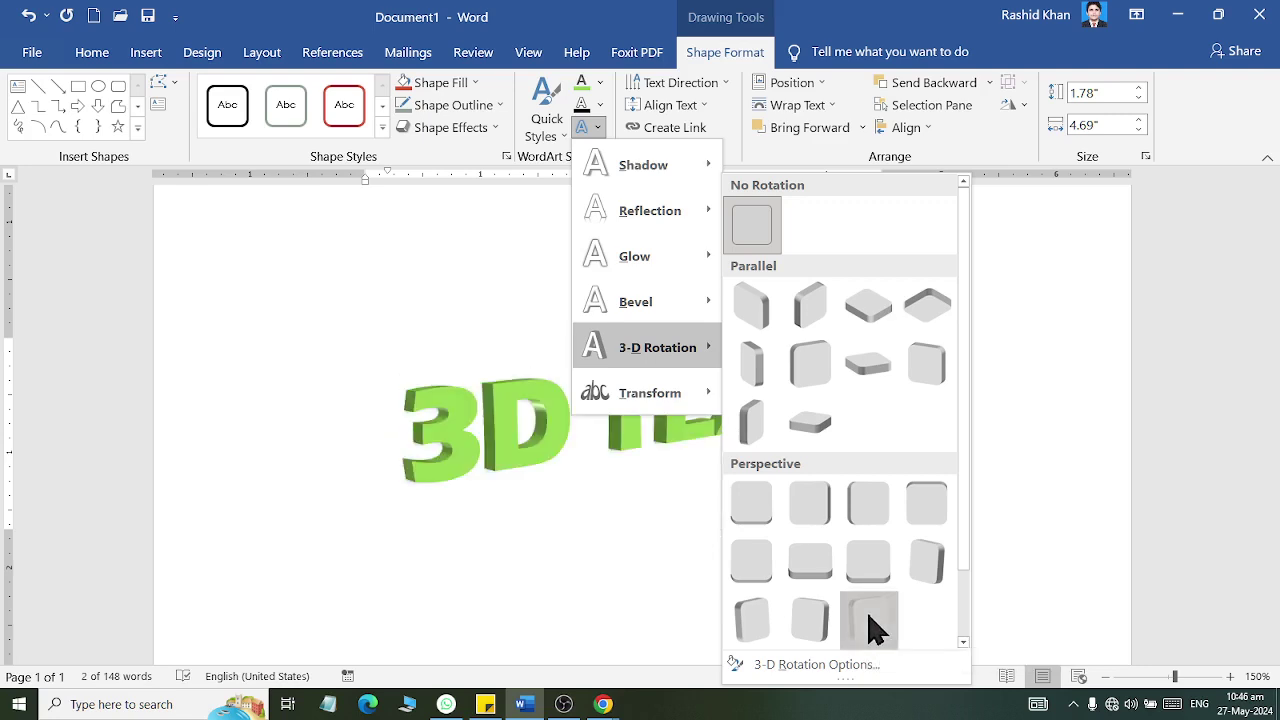
click(595, 130)
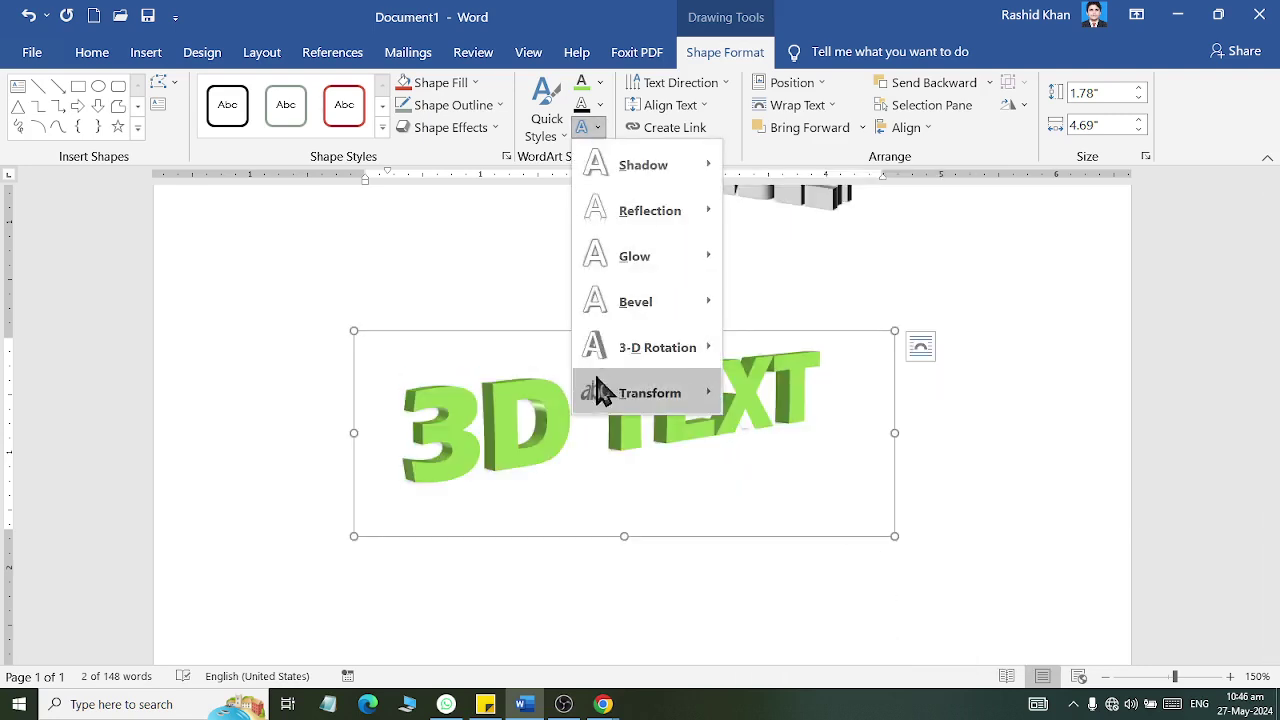
mouse_move(607, 365)
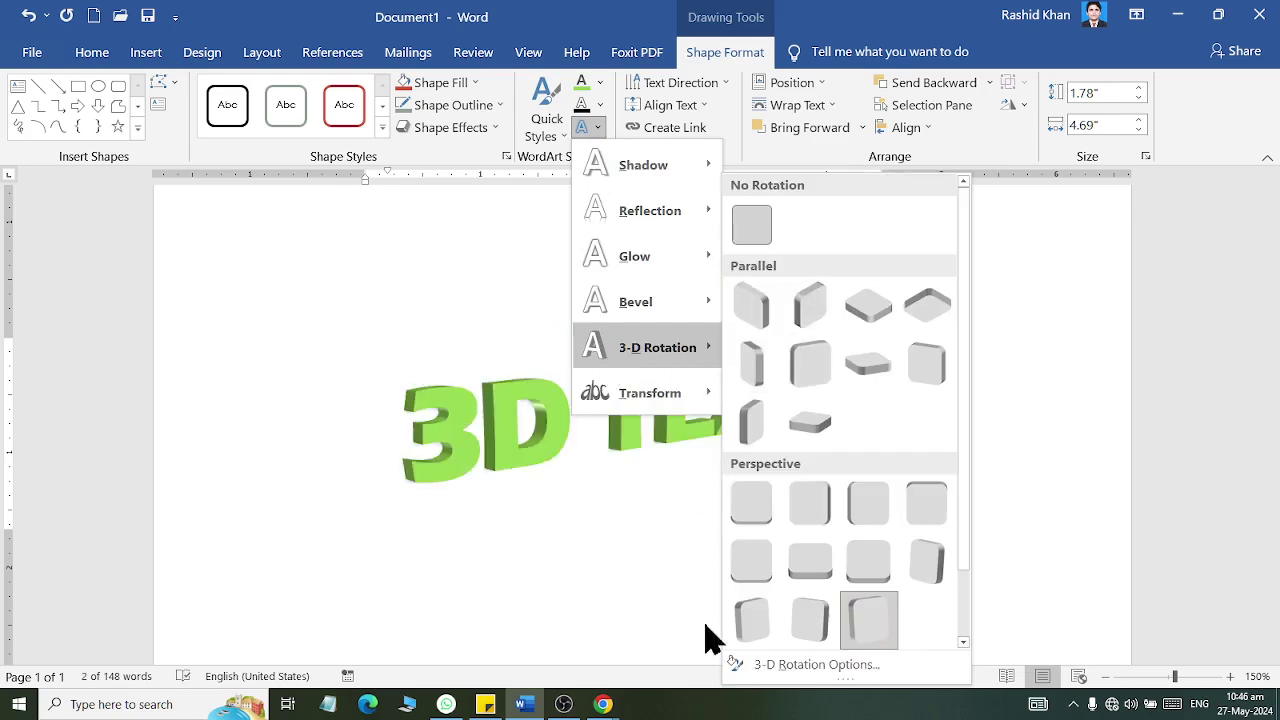
- Raise the WordArt's extrusion depth to 14 pt in the 3-D Format settings
click(766, 666)
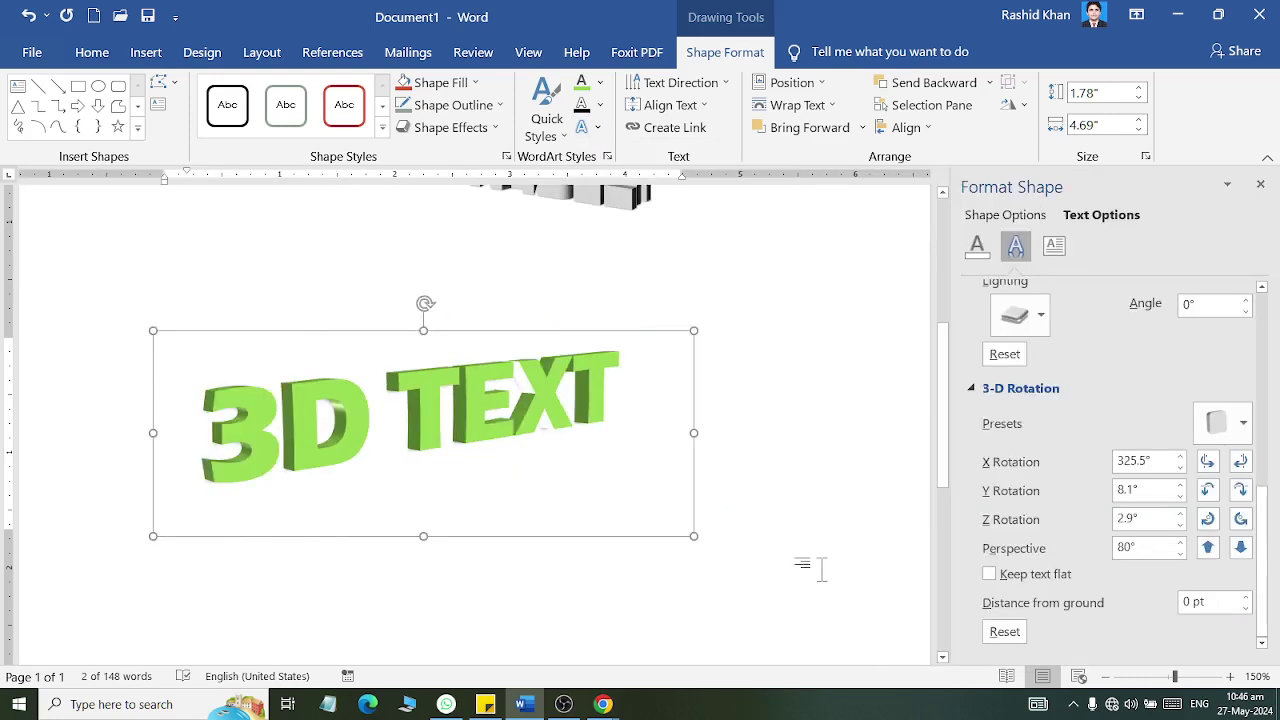
scroll(980, 391, up, 1)
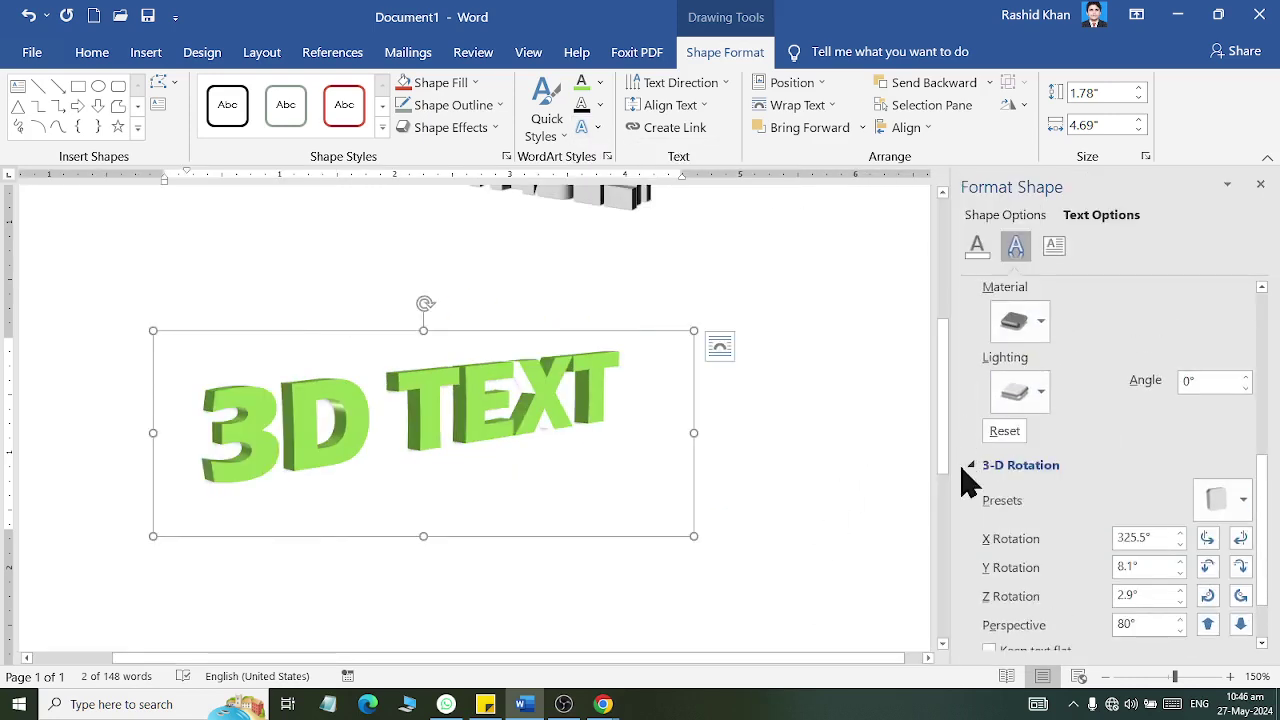
click(968, 470)
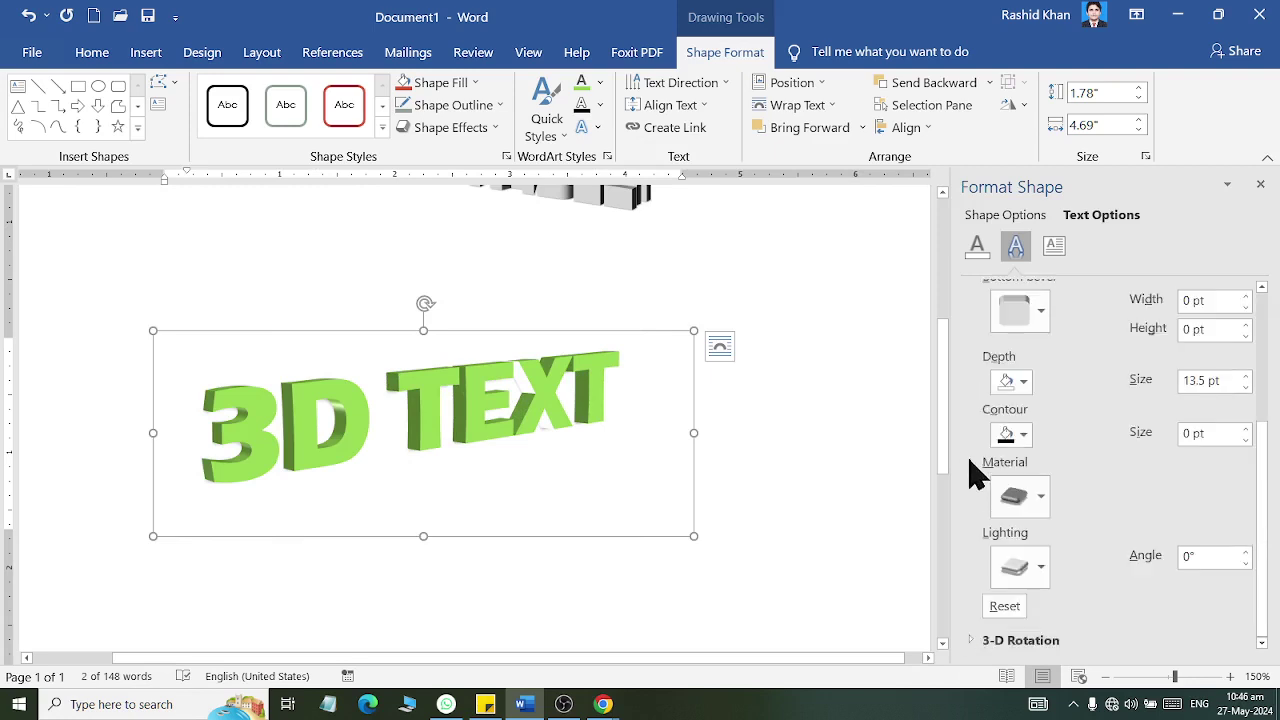
scroll(972, 465, up, 2)
scroll(972, 460, up, 1)
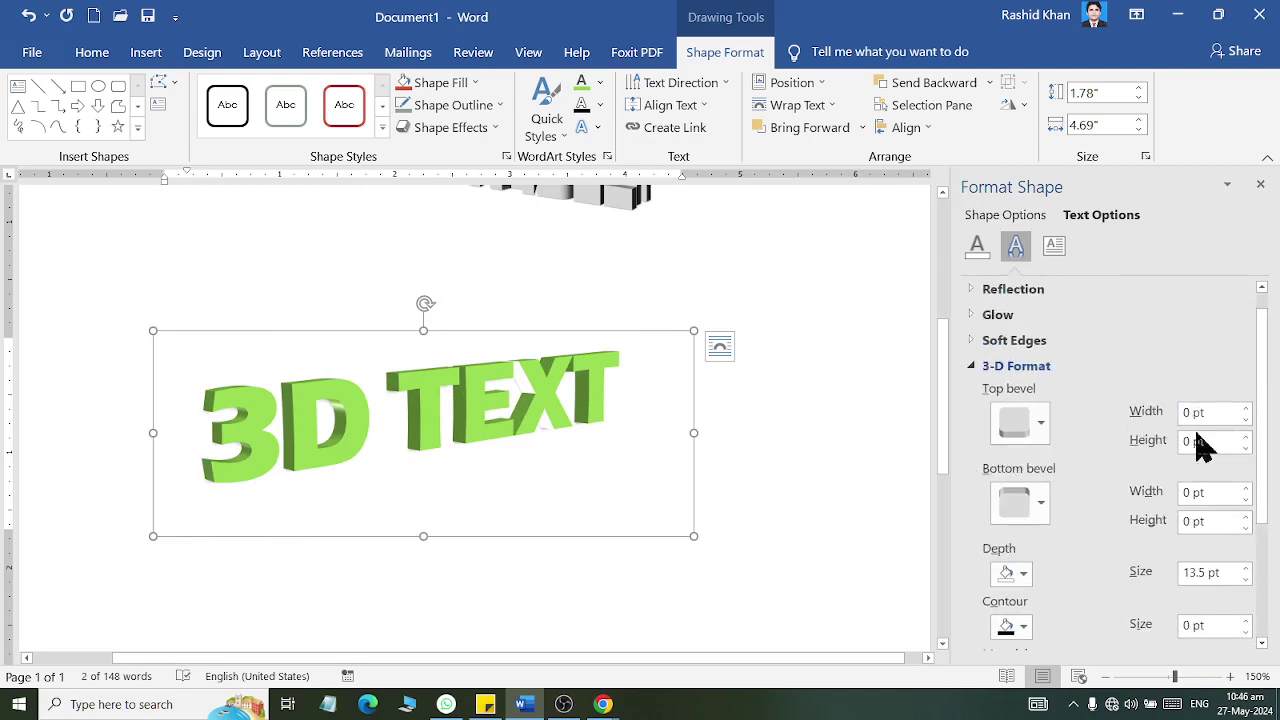
click(1245, 568)
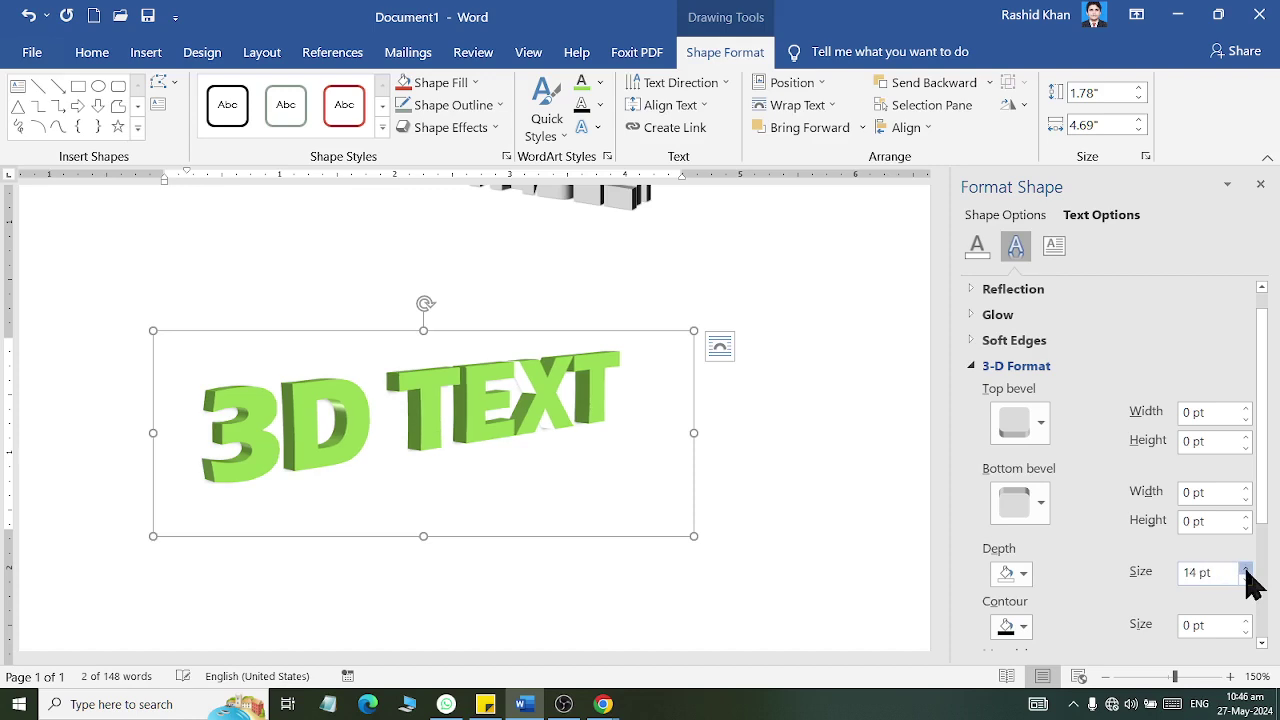
drag(1245, 570, 1245, 570)
- Give the letters a red contour outline 2 pt thick
scroll(1232, 590, down, 1)
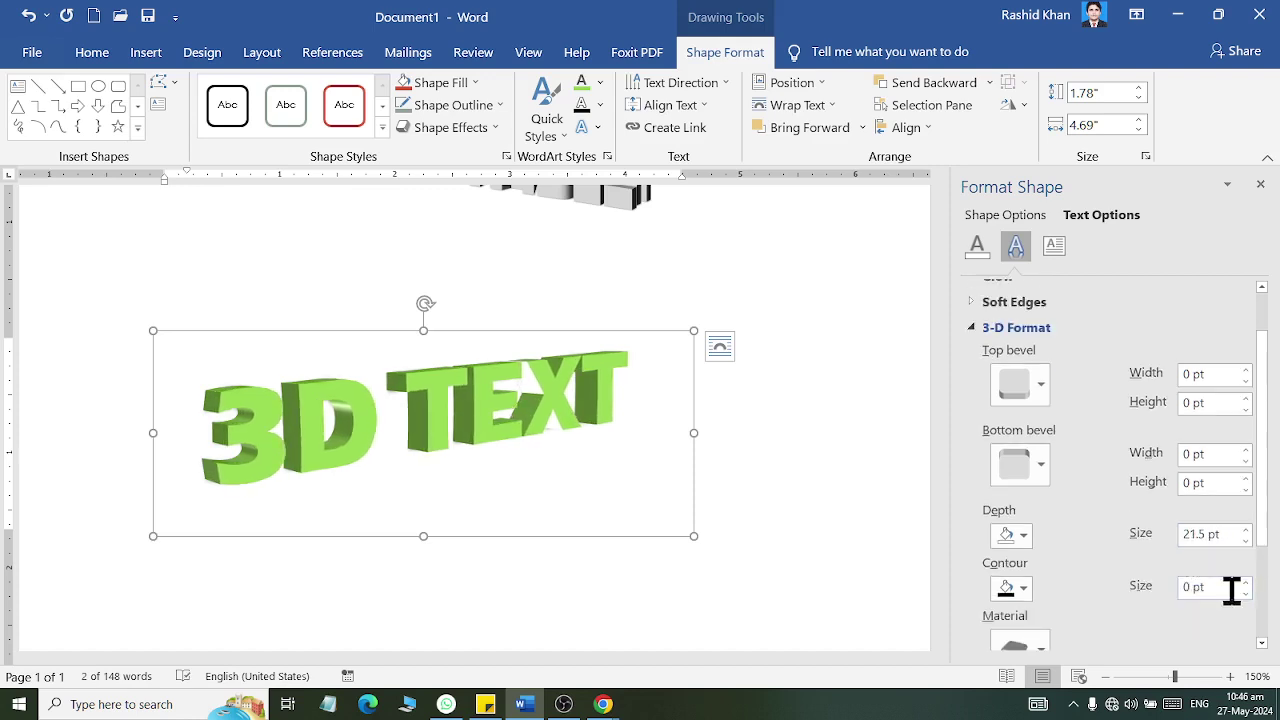
scroll(1080, 570, down, 1)
click(1015, 547)
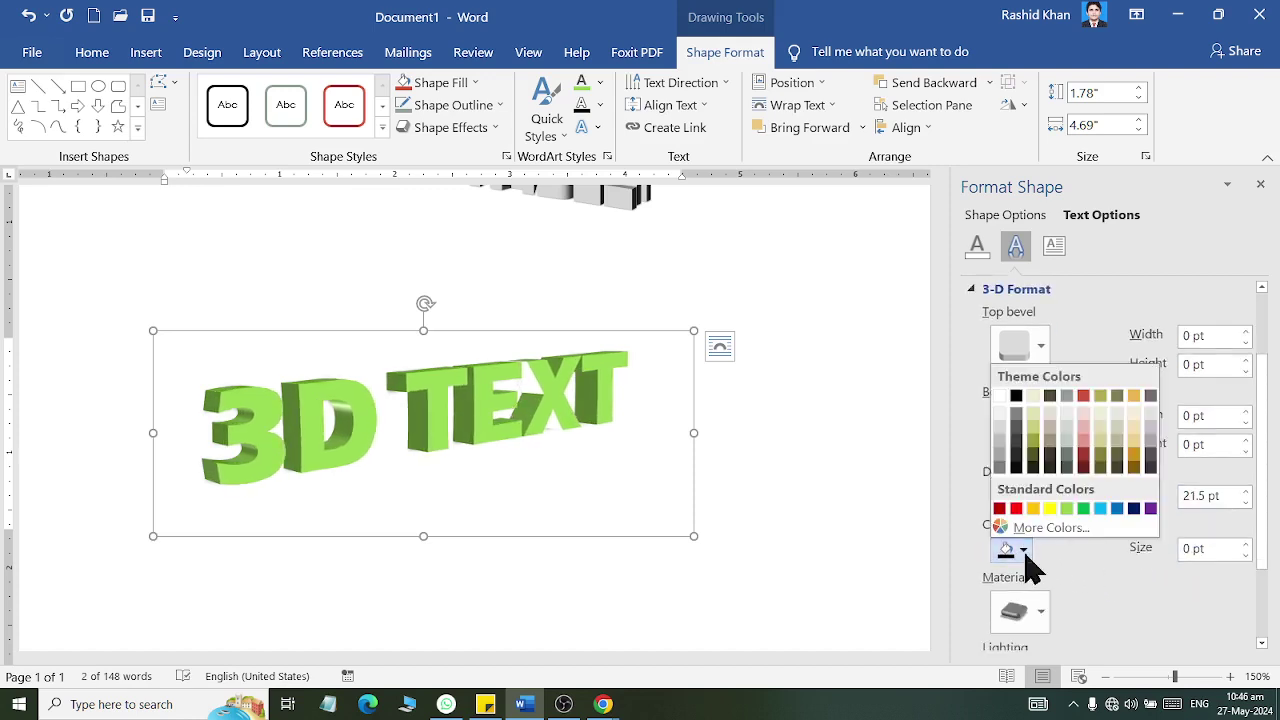
click(1016, 508)
scroll(1020, 525, down, 2)
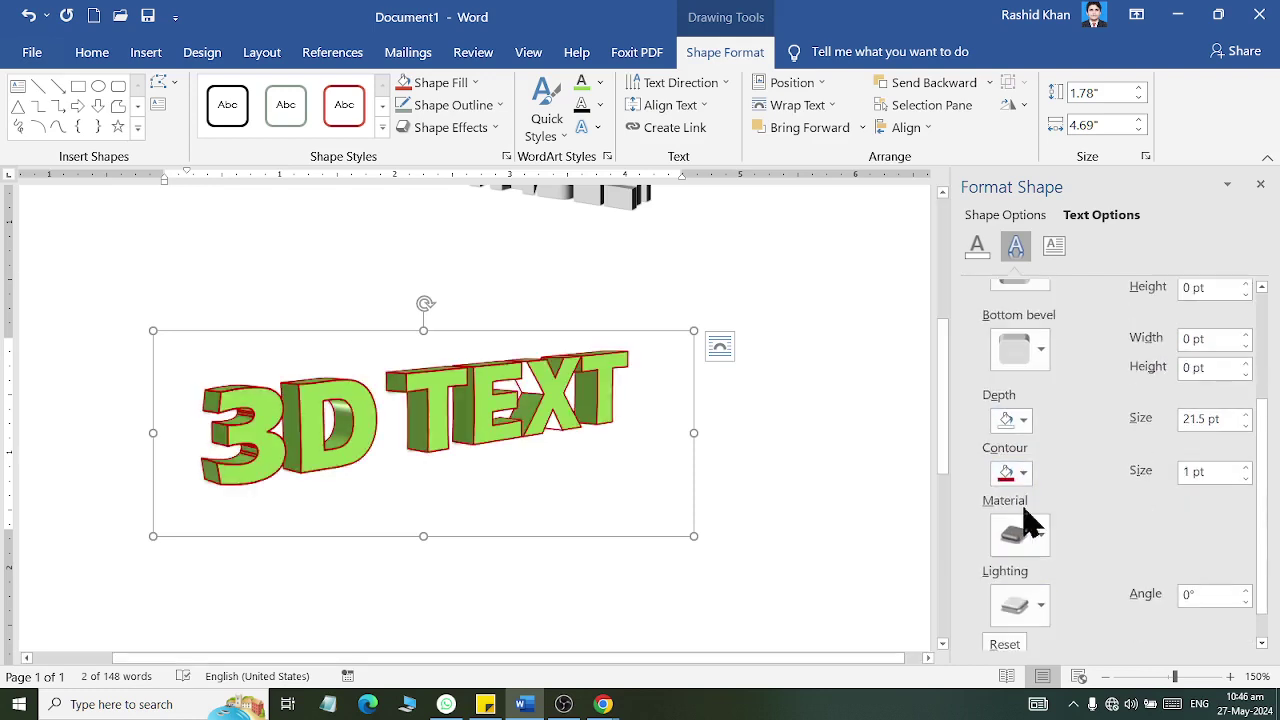
click(1246, 467)
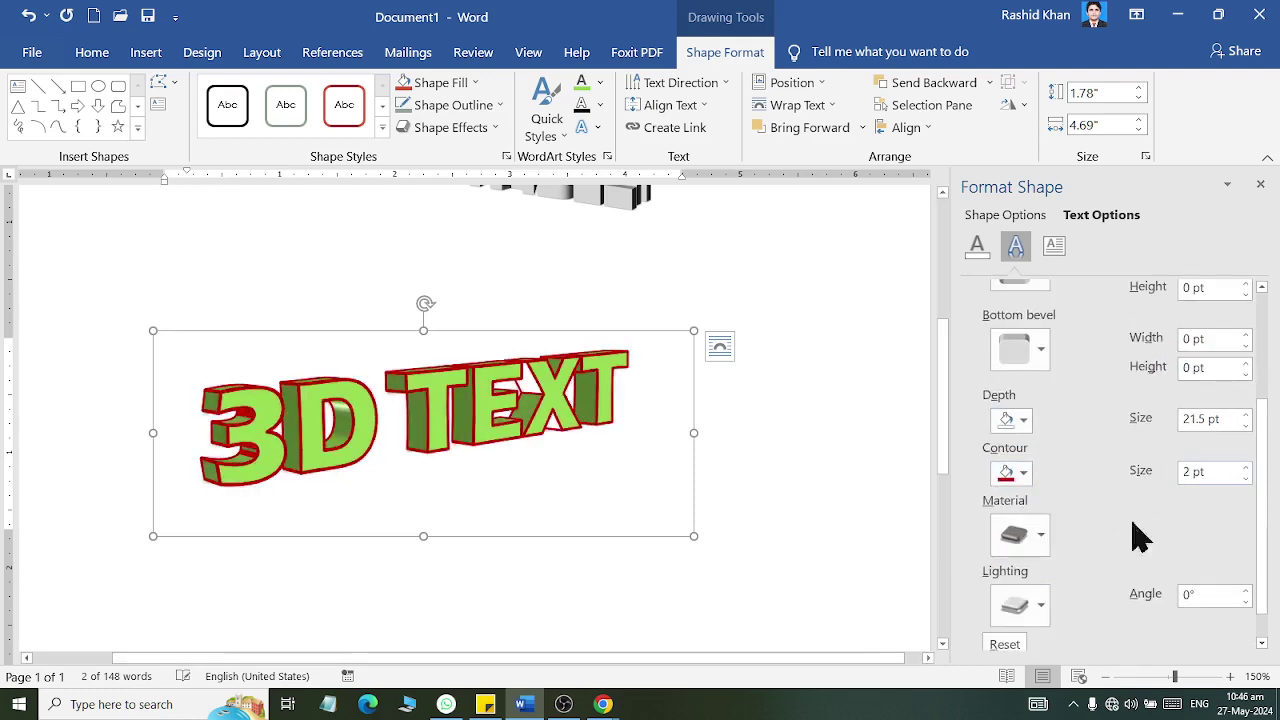
scroll(1055, 425, down, 1)
scroll(1008, 434, up, 2)
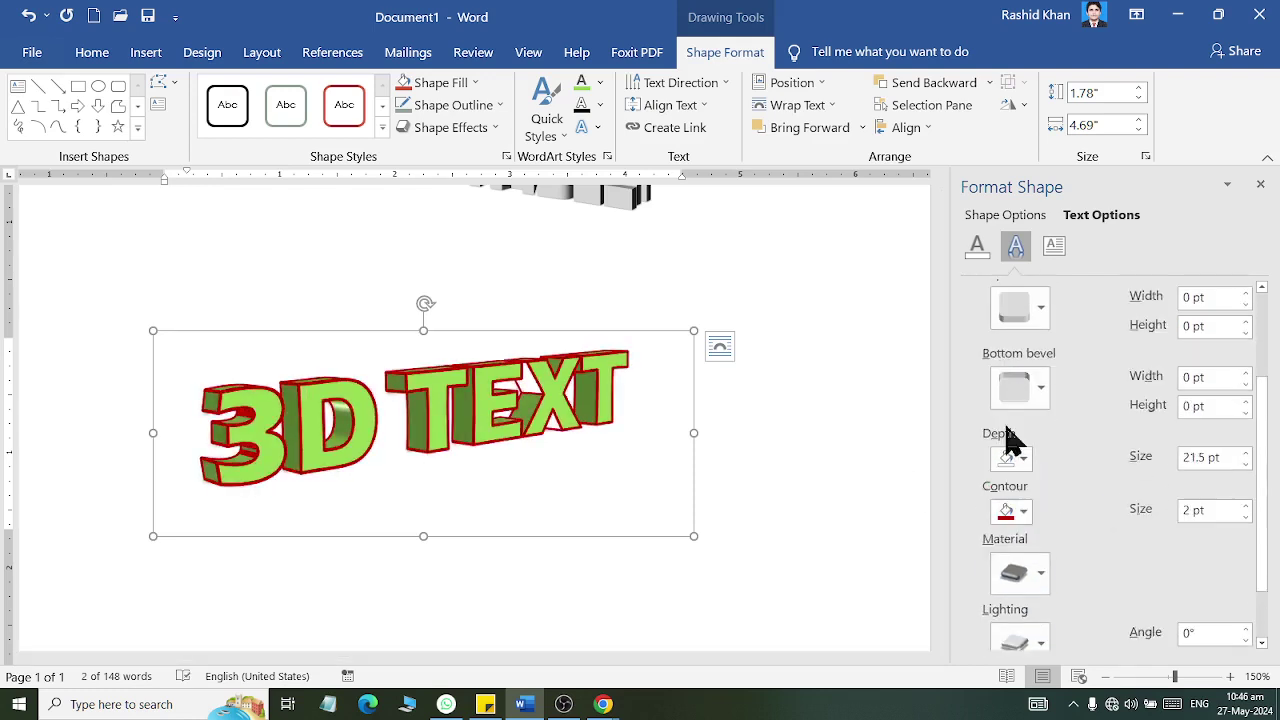
scroll(1000, 386, up, 2)
- Expand 3-D Rotation and try parallel, perspective and oblique rotation presets on the text
click(975, 328)
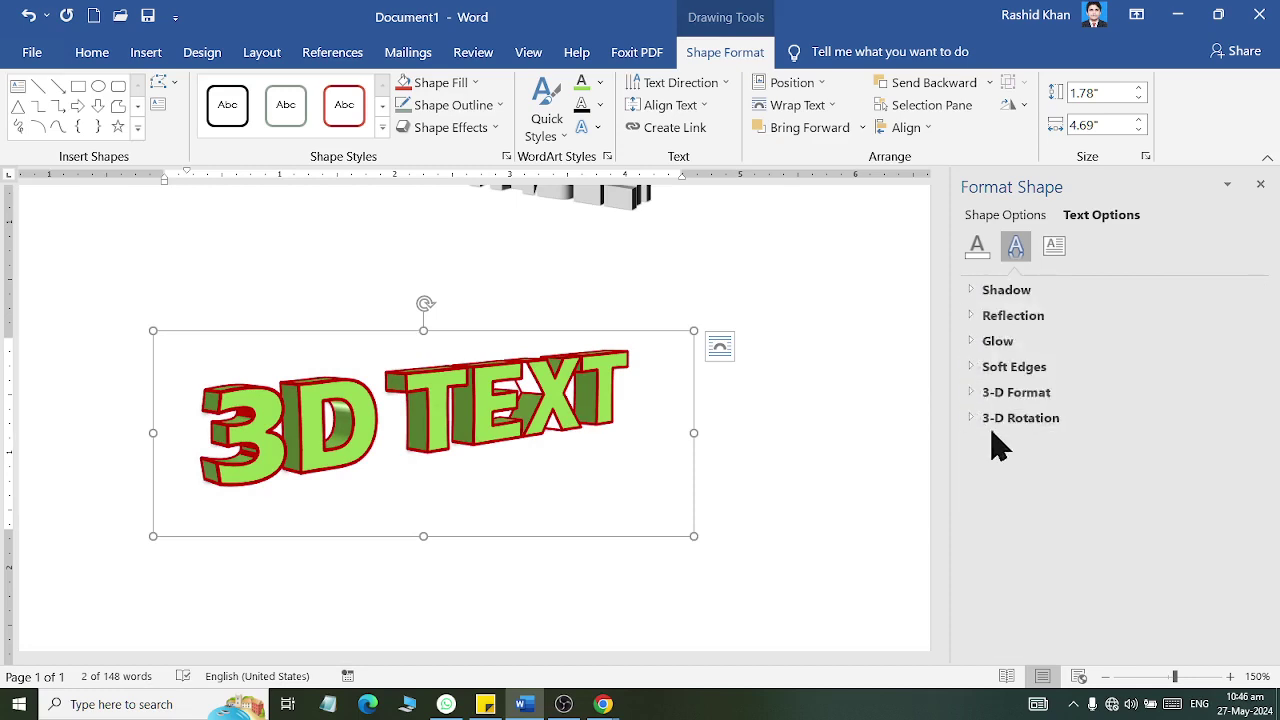
click(978, 418)
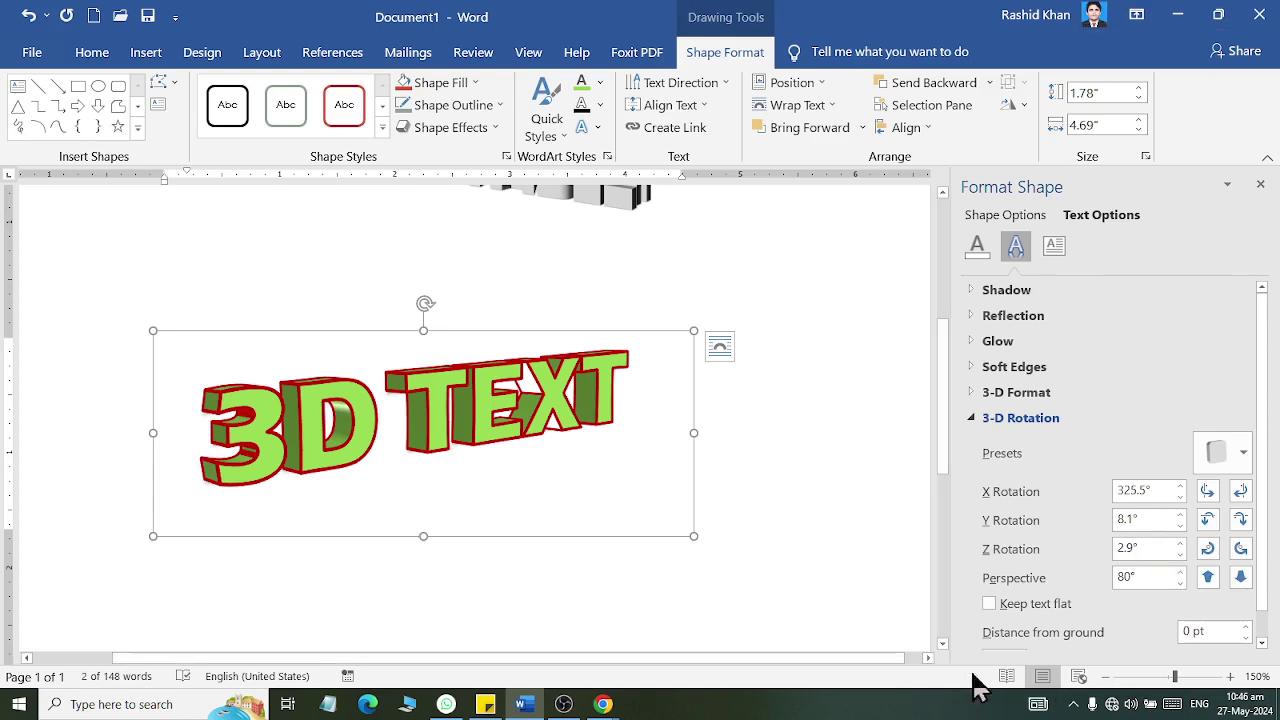
click(1236, 462)
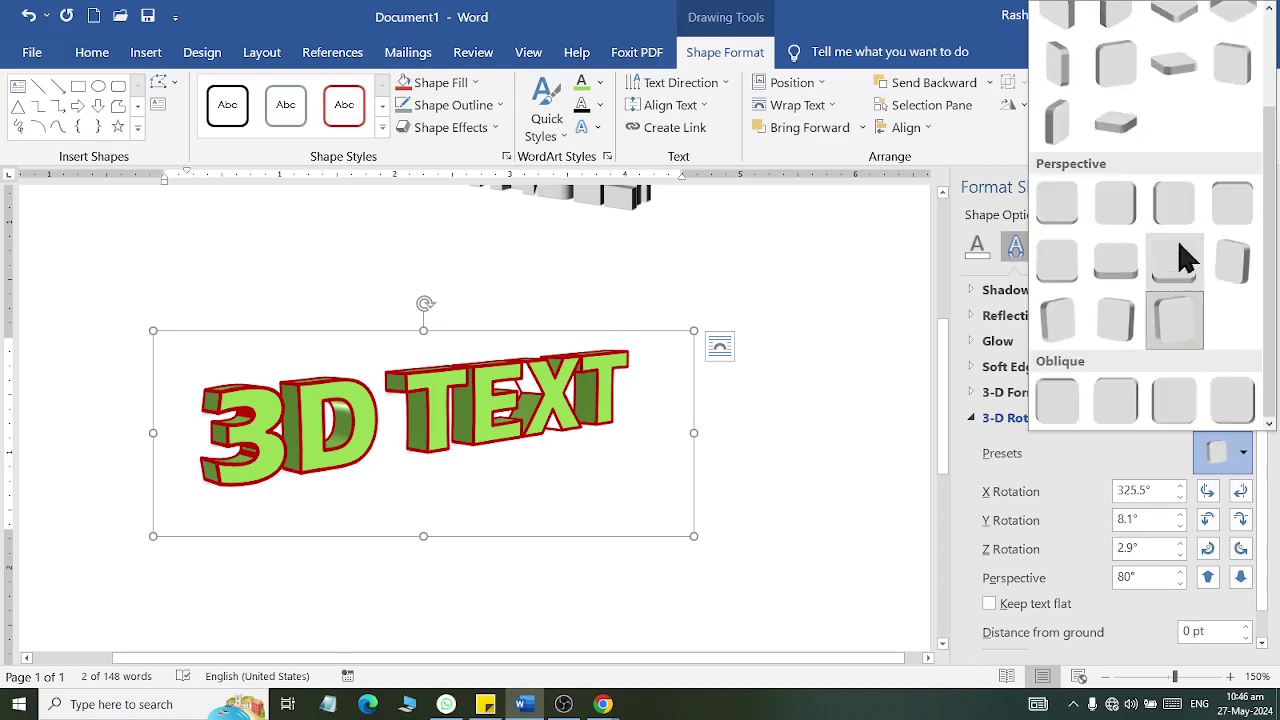
click(1118, 128)
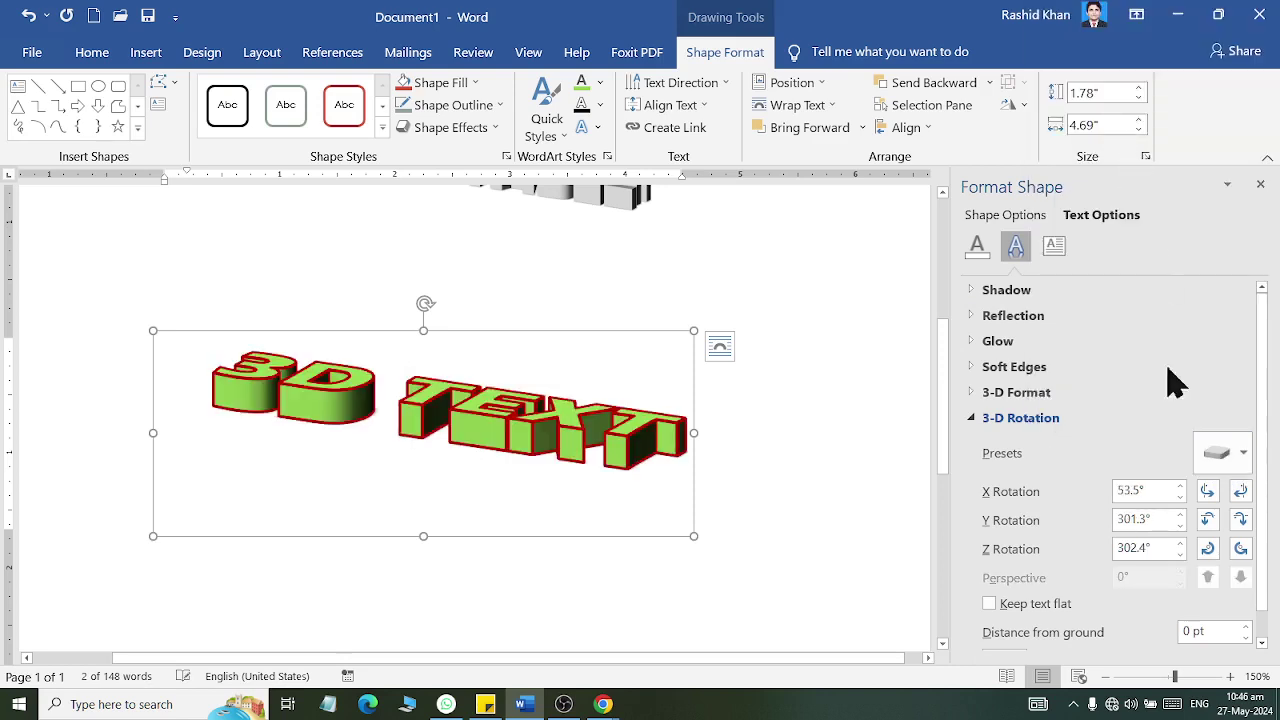
click(1230, 462)
click(1116, 320)
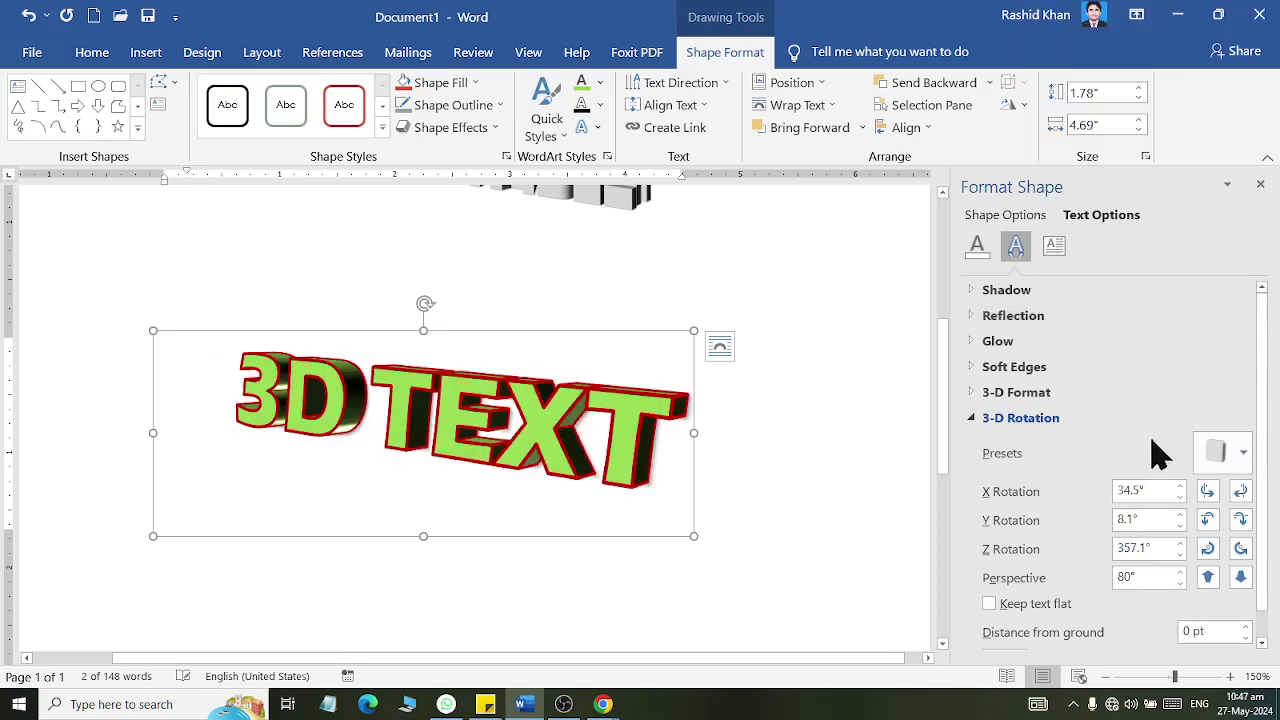
click(1226, 458)
scroll(1194, 366, down, 1)
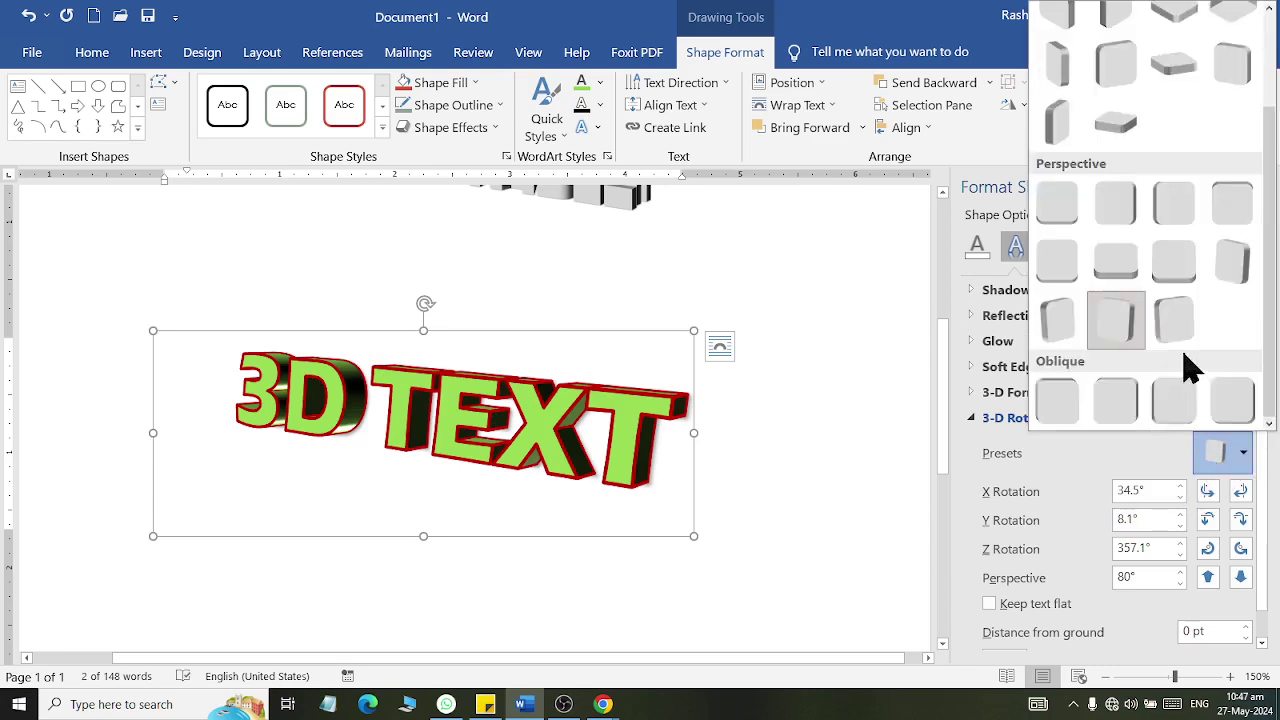
click(1120, 400)
click(1243, 455)
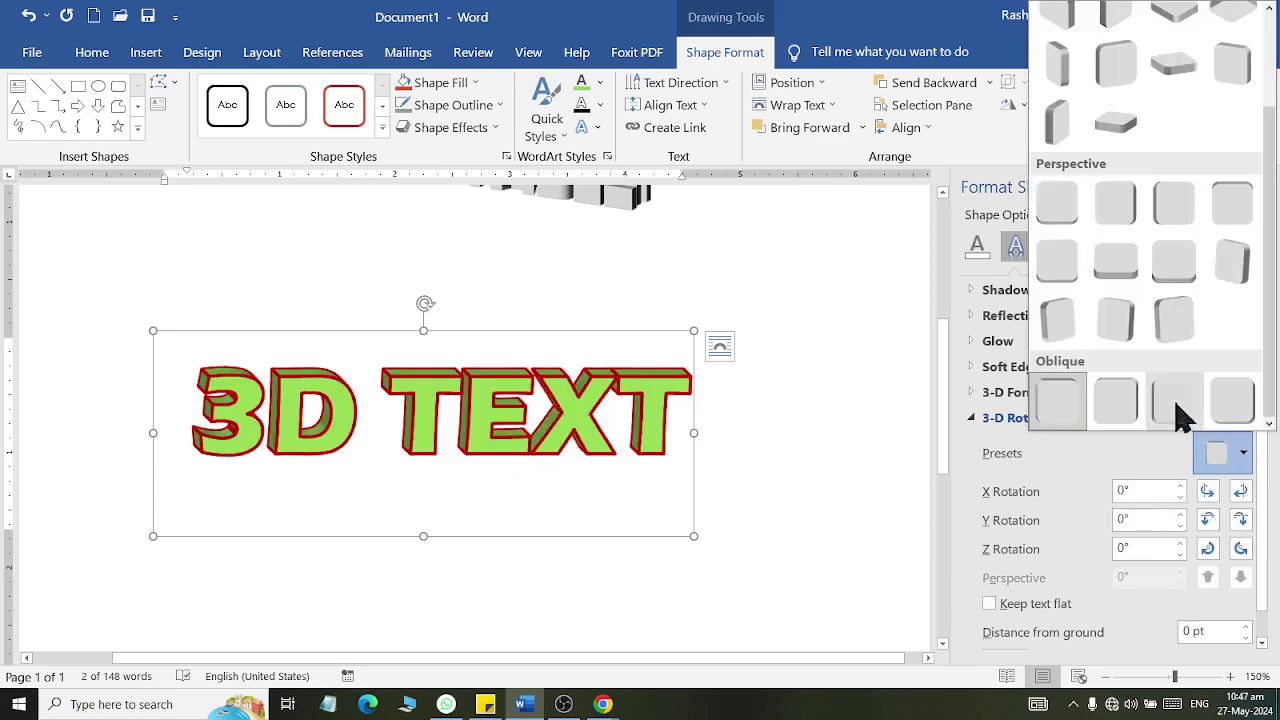
click(1211, 270)
- Compare more parallel and perspective presets, finishing on a perspective preset with 45° perspective
click(1229, 457)
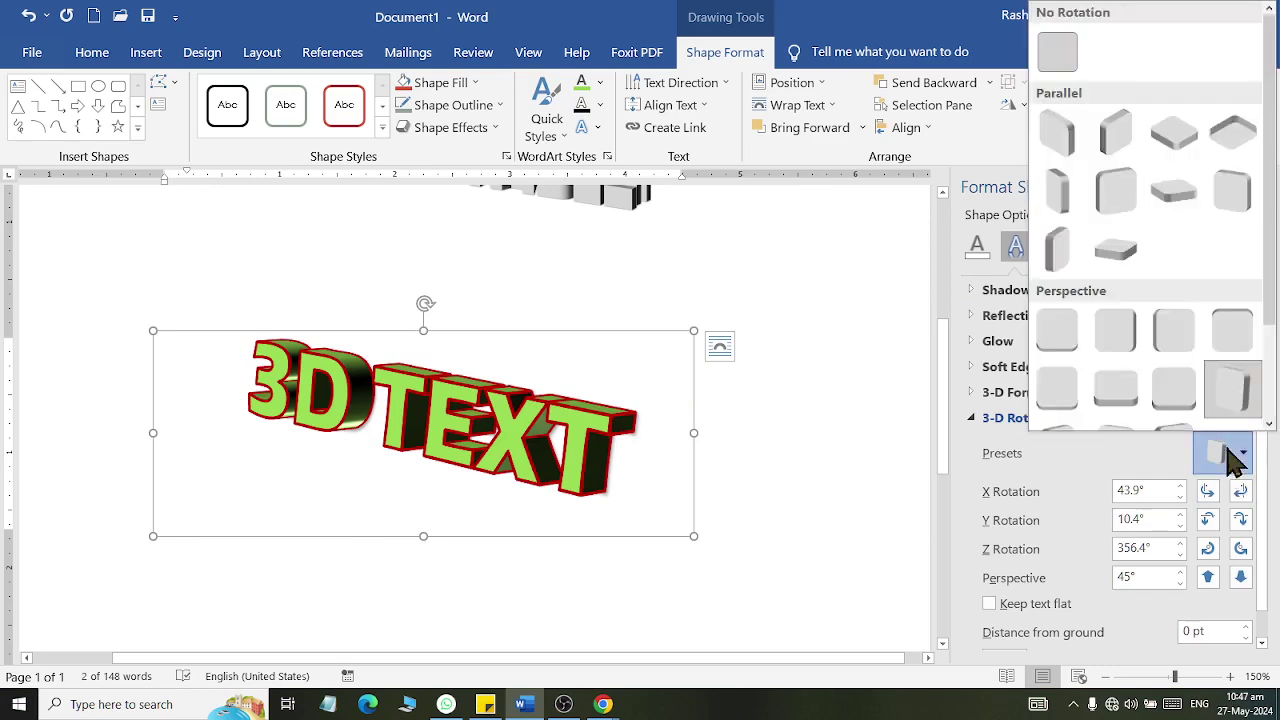
click(1187, 208)
click(1229, 452)
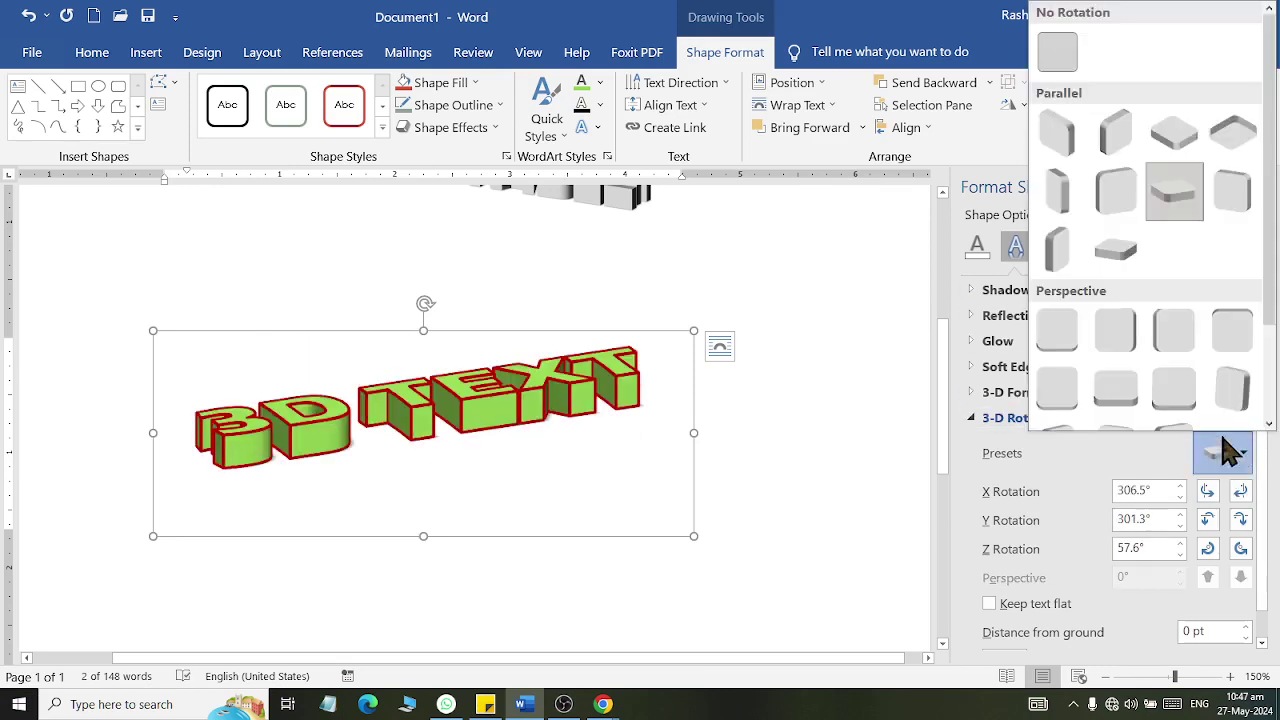
click(1237, 147)
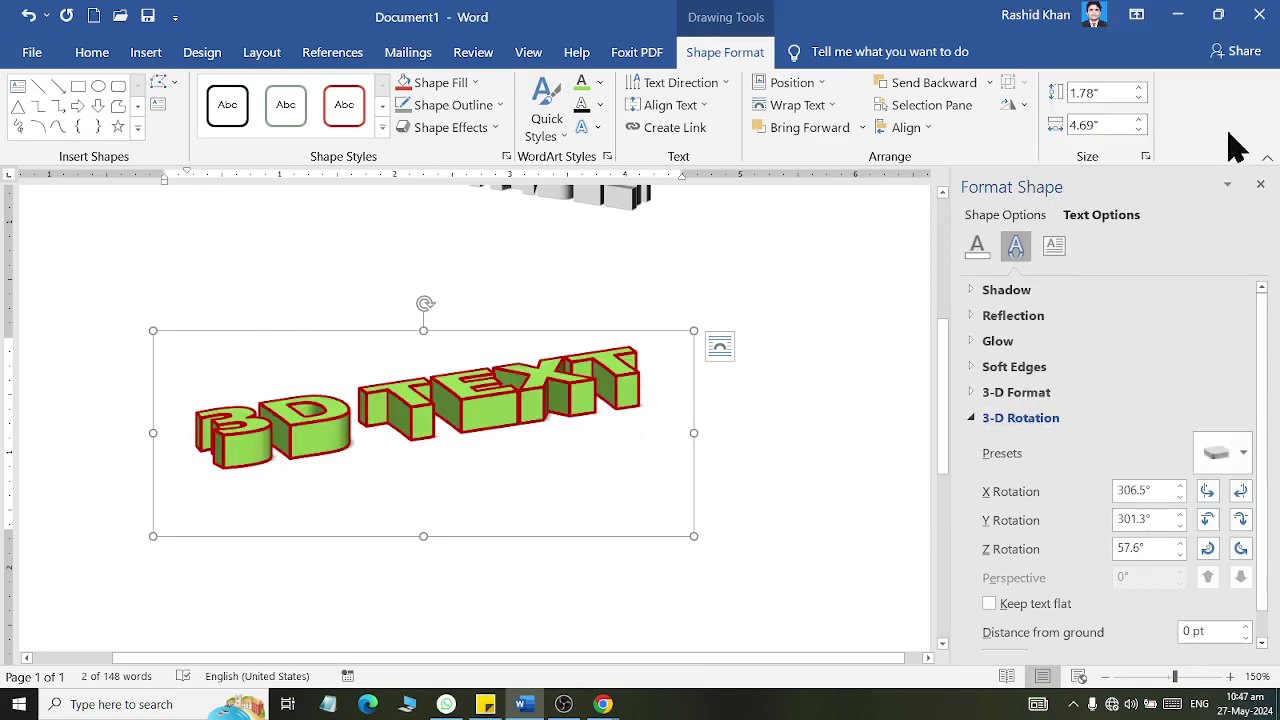
click(1243, 455)
click(1240, 240)
click(1231, 455)
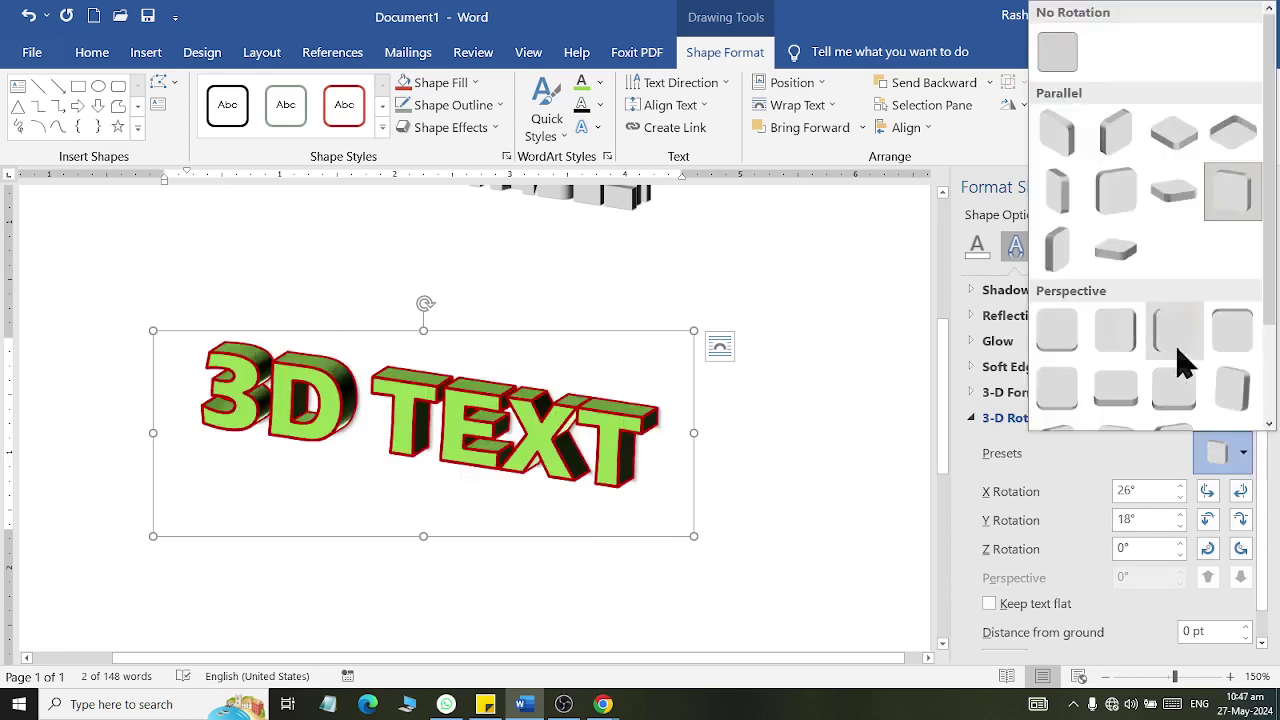
scroll(1120, 250, down, 2)
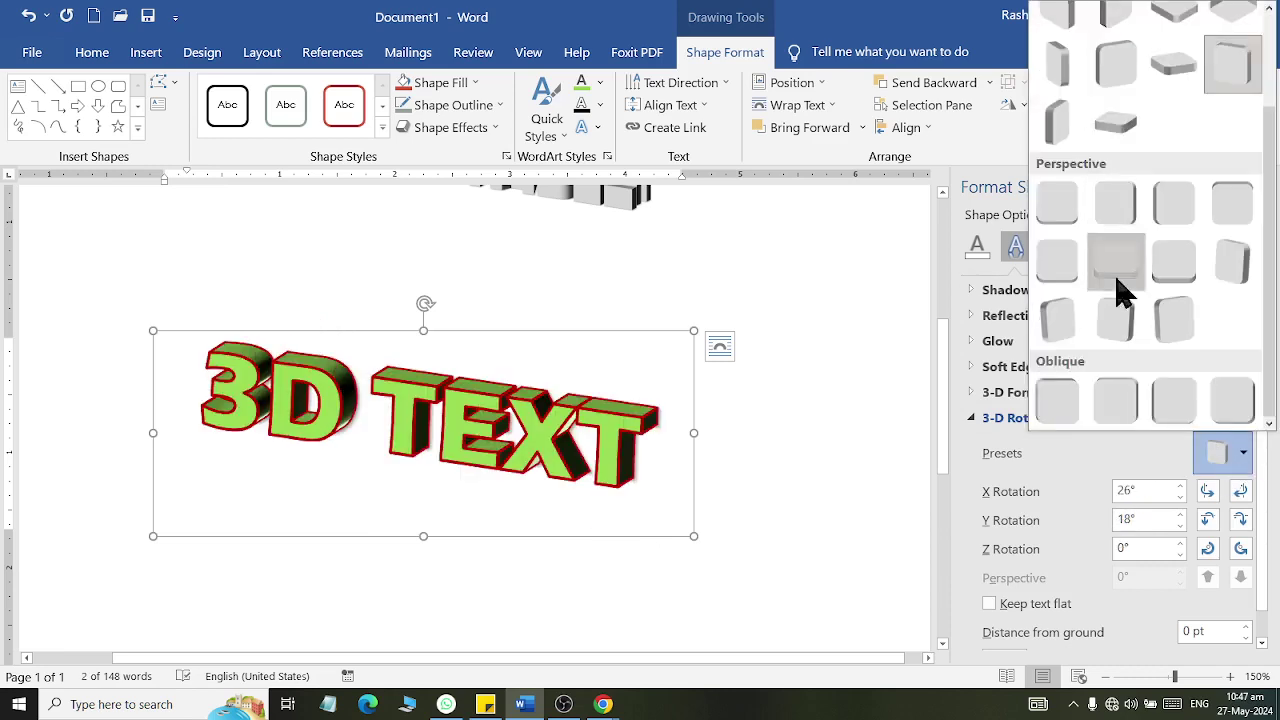
click(1117, 270)
click(1240, 455)
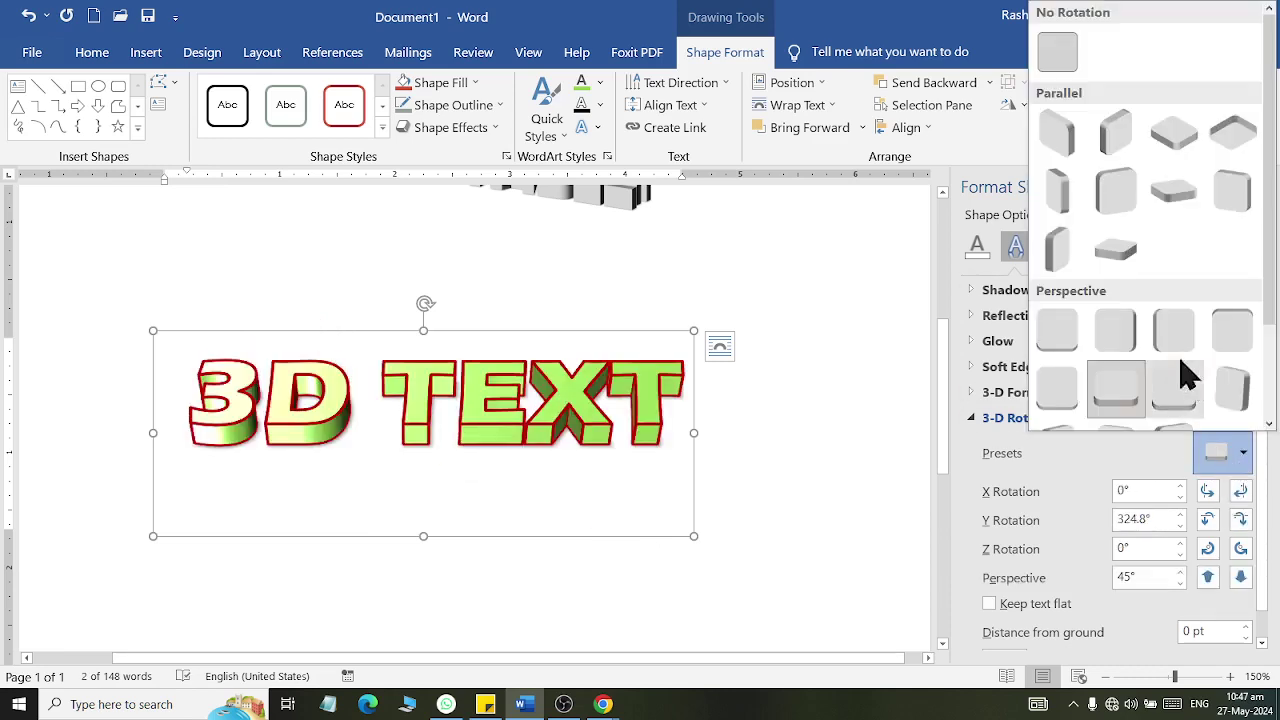
click(1064, 262)
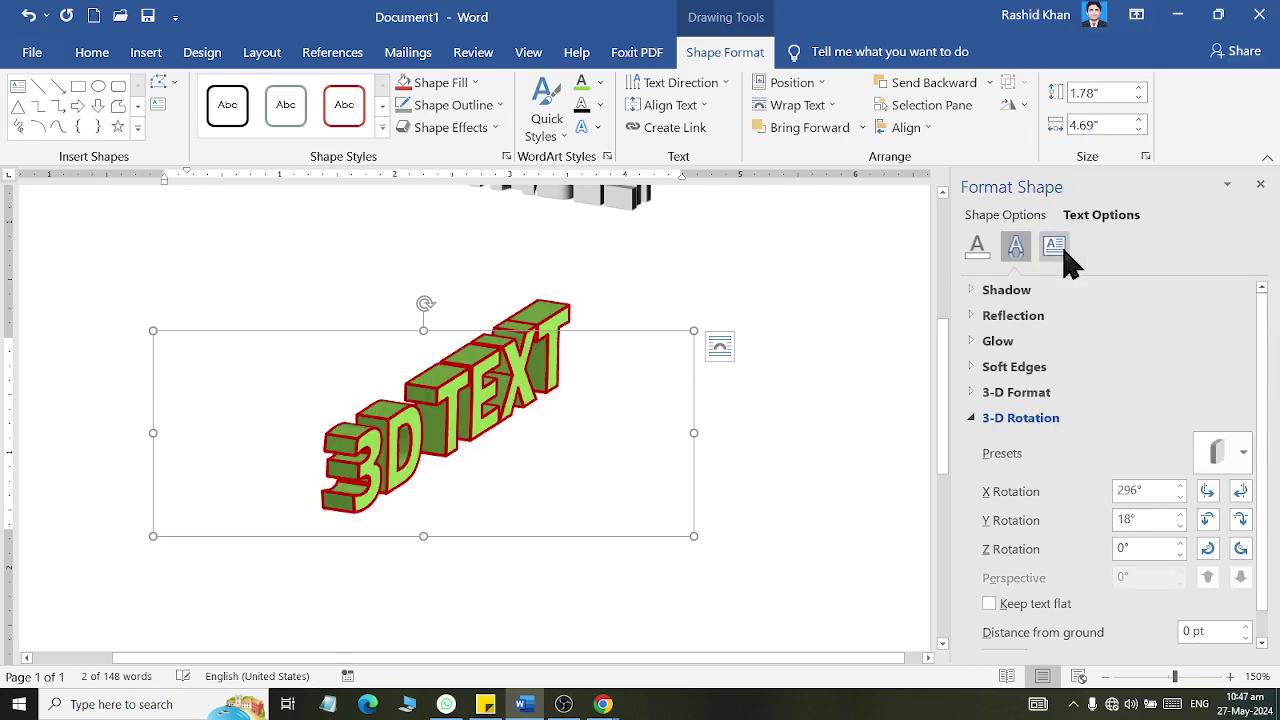
click(1232, 456)
click(1078, 400)
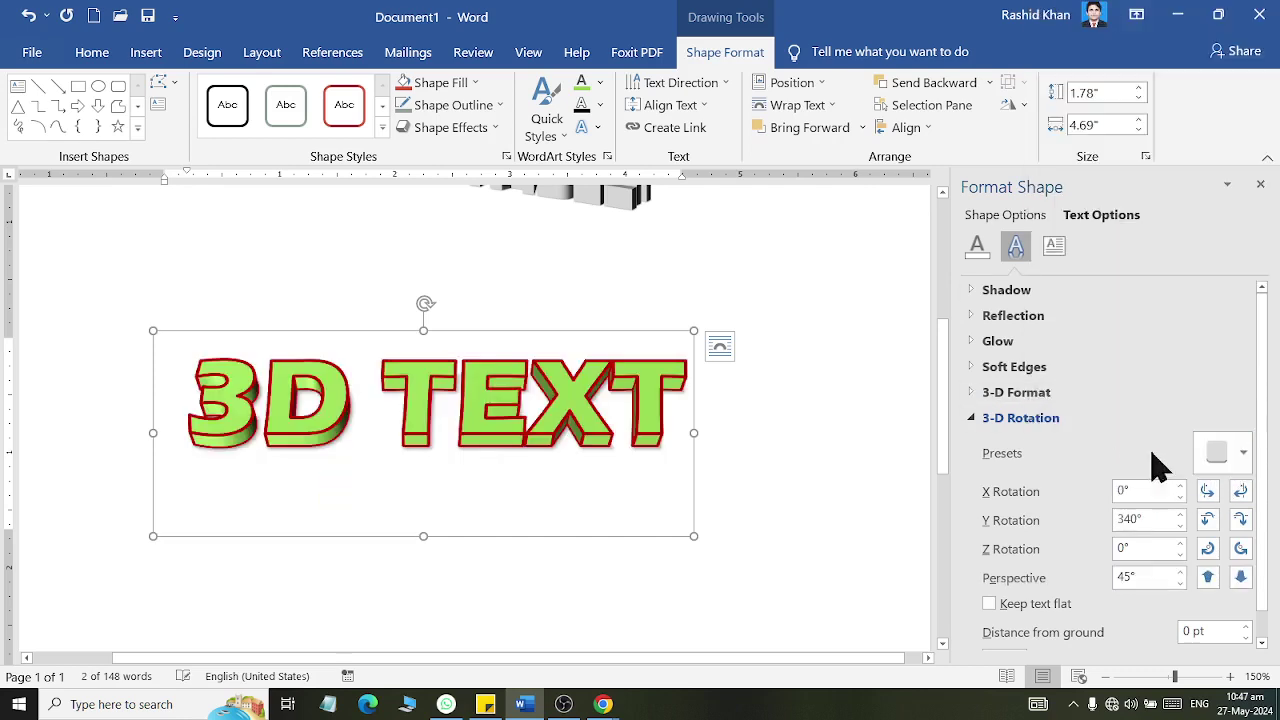
click(1222, 462)
click(1130, 405)
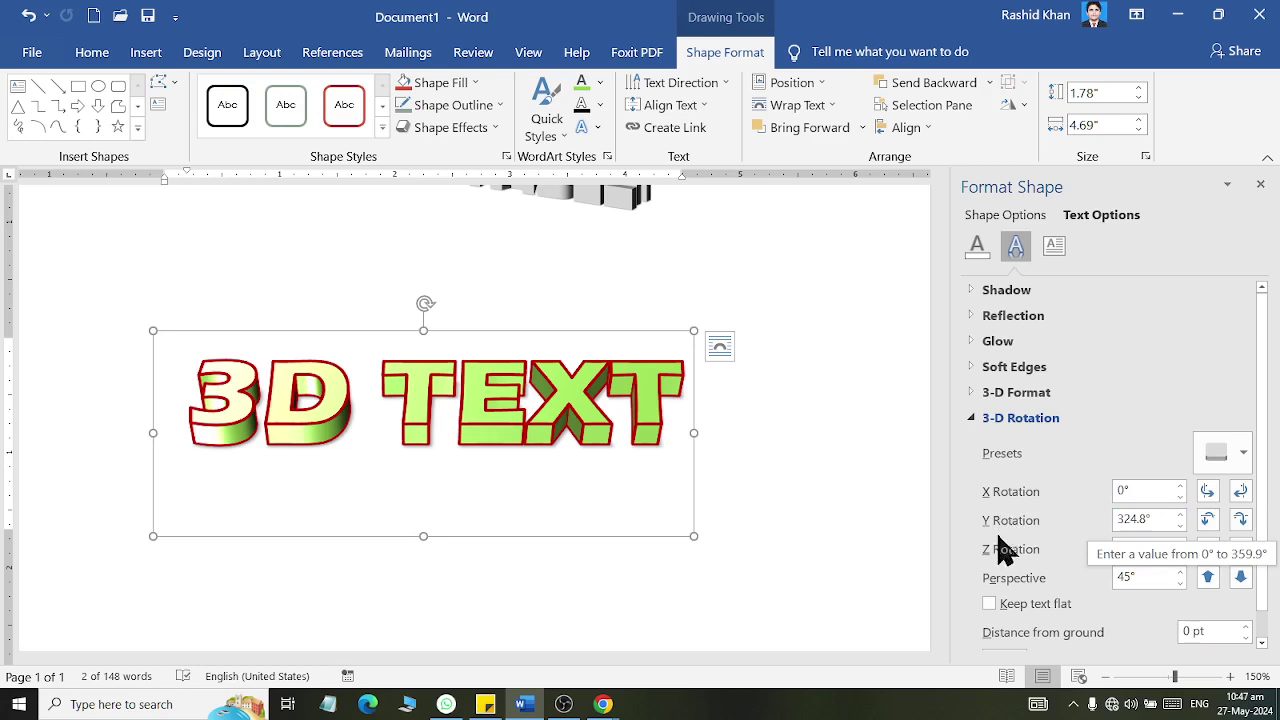
- Try X rotations of 10° and higher, then return the X rotation to 0°
click(1168, 491)
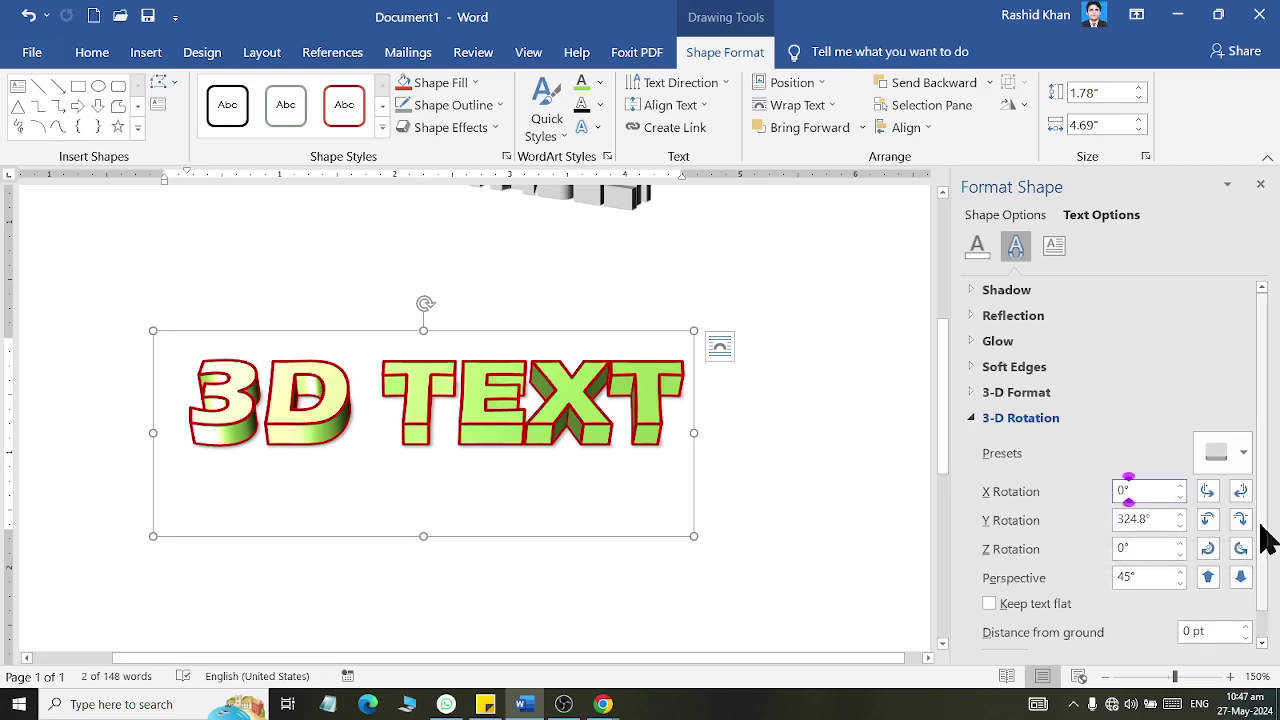
text(10)
key(Return)
key(Up)
key(Up)
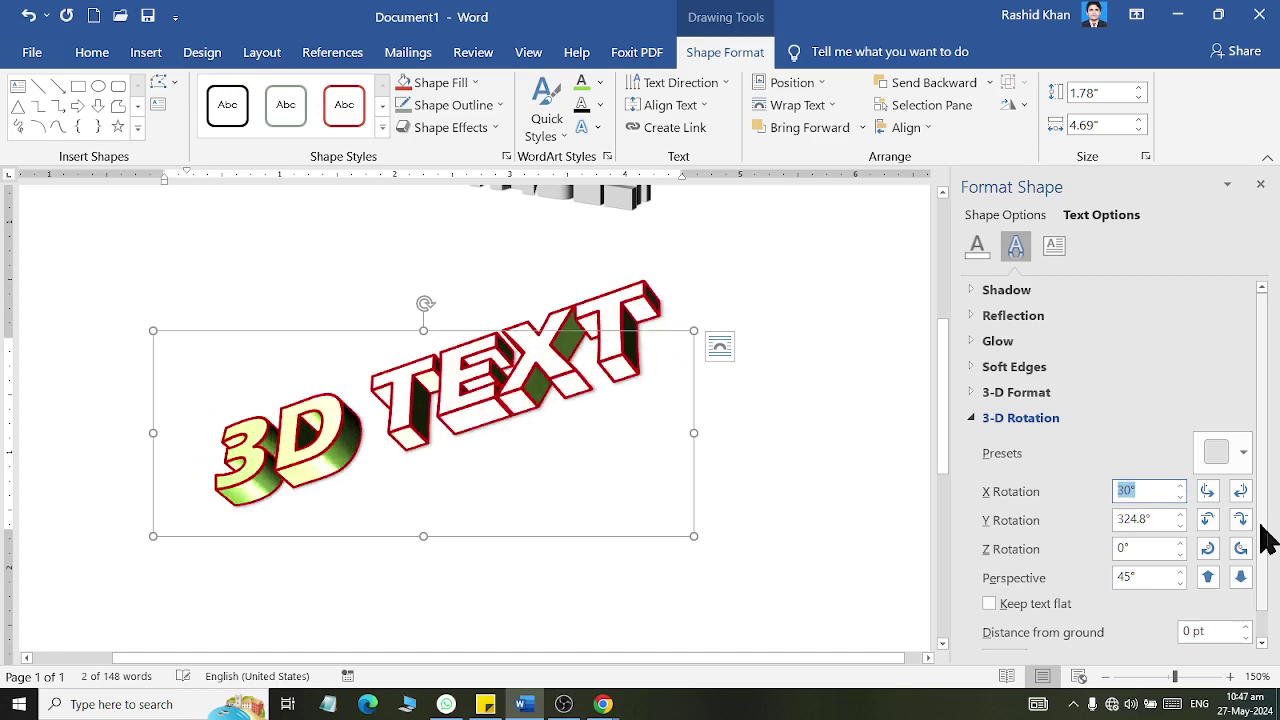
key(Up)
key(Up)
key(Up)
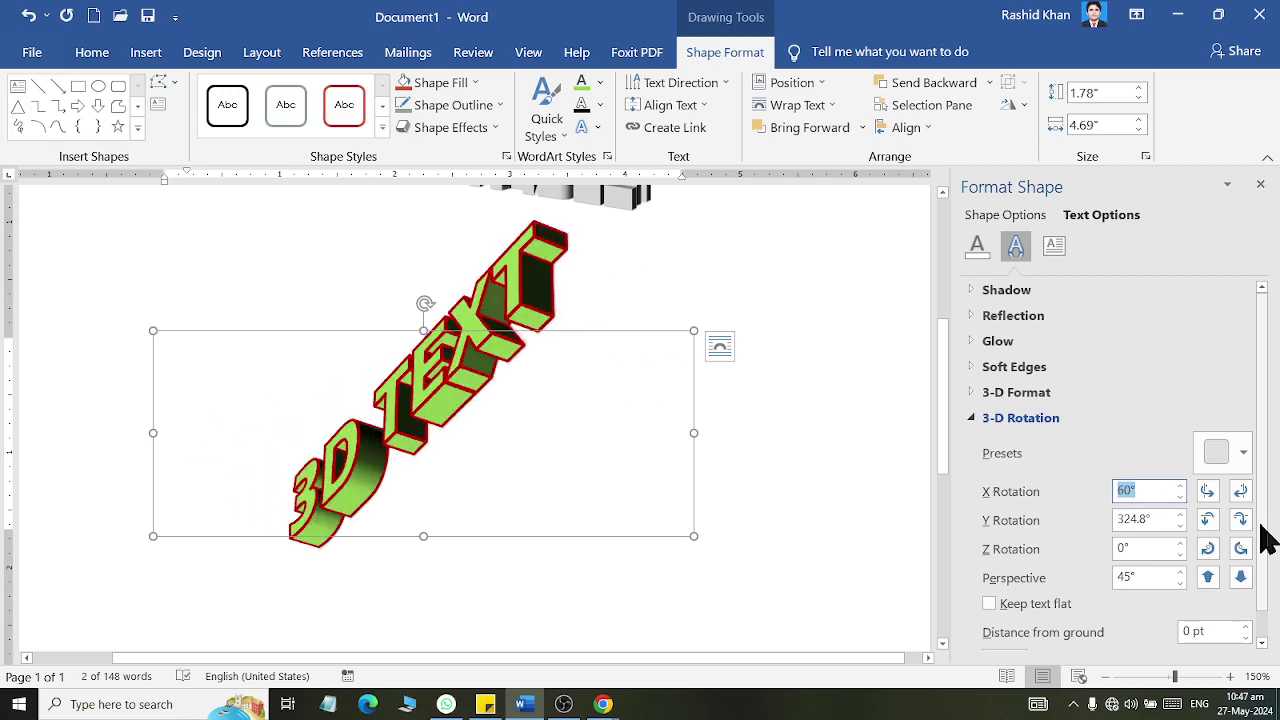
text(0)
key(Return)
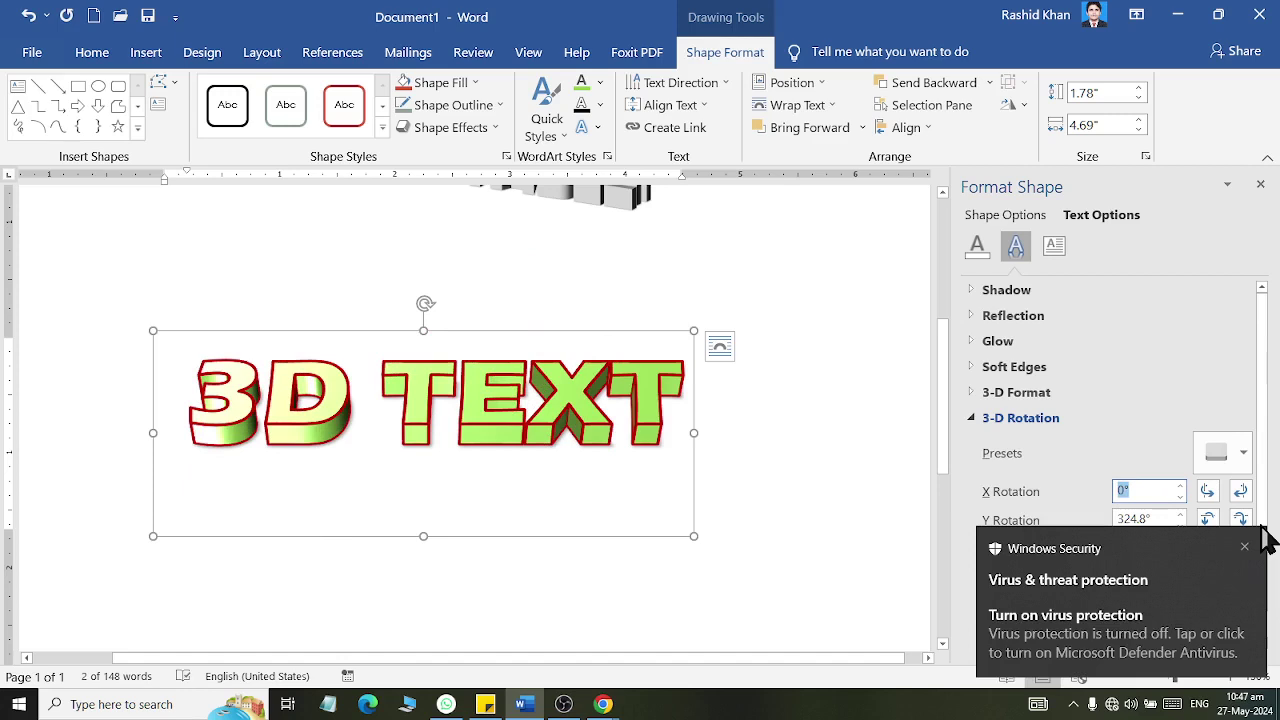
click(1245, 547)
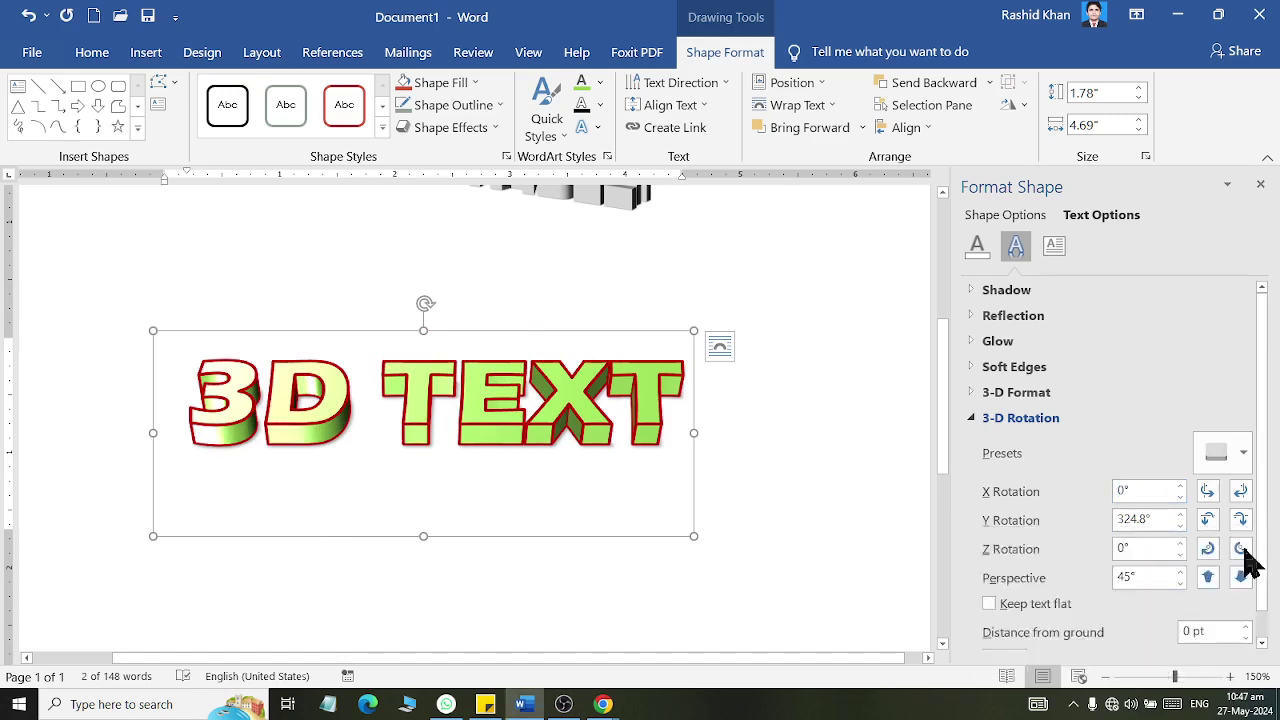
- Try Y rotations from 359.9° downward, then settle the Y rotation at 20°
click(1147, 519)
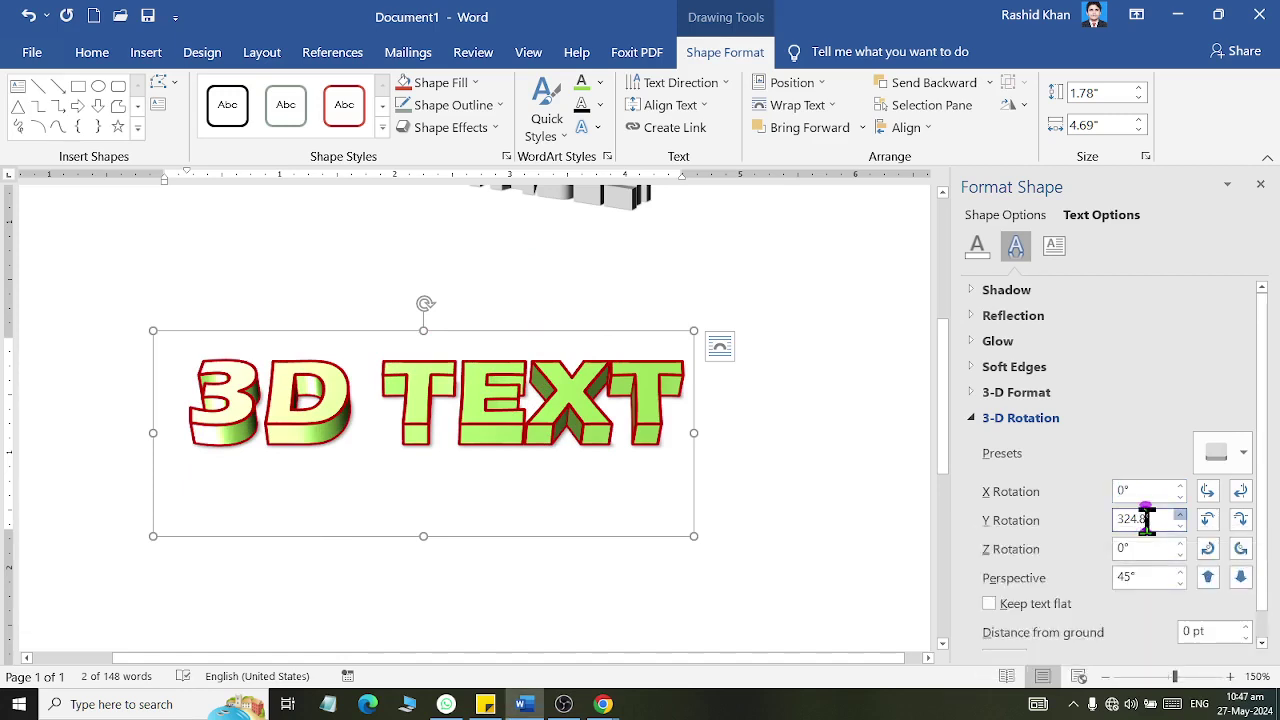
text(359.9)
key(Return)
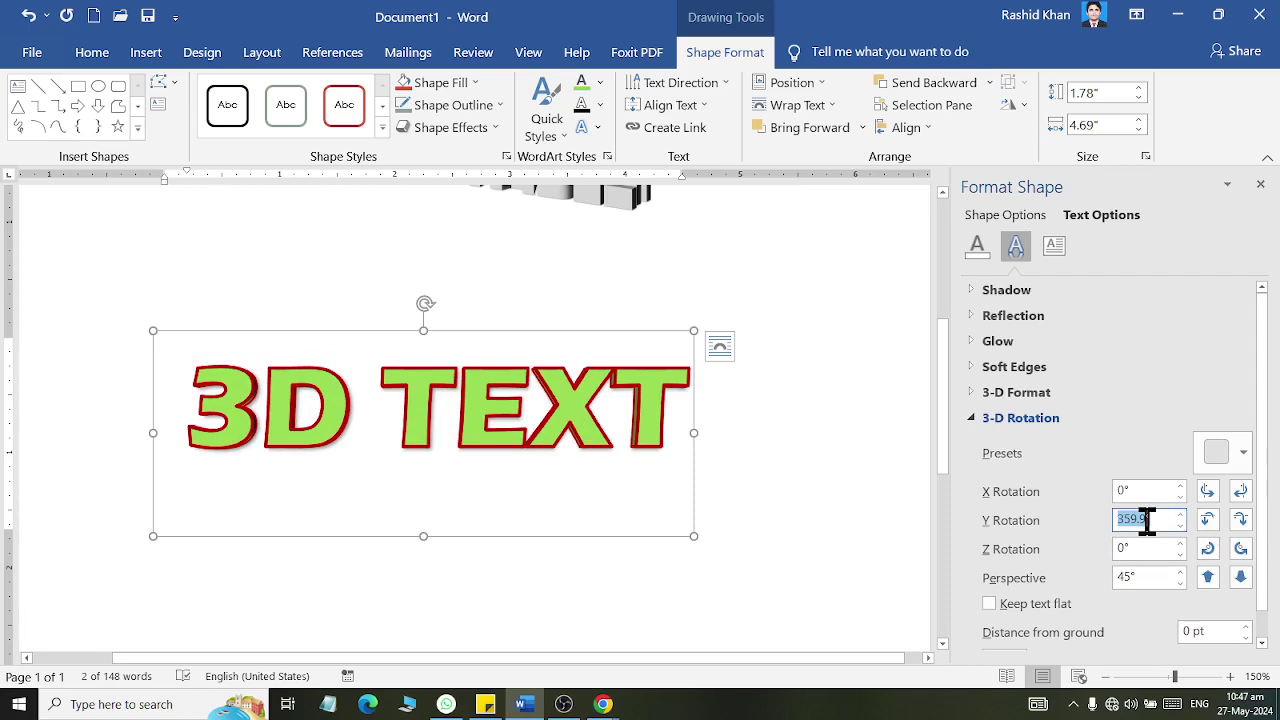
key(Down)
key(Down)
key(Down)
key(Down)
key(Down)
key(Down)
key(Down)
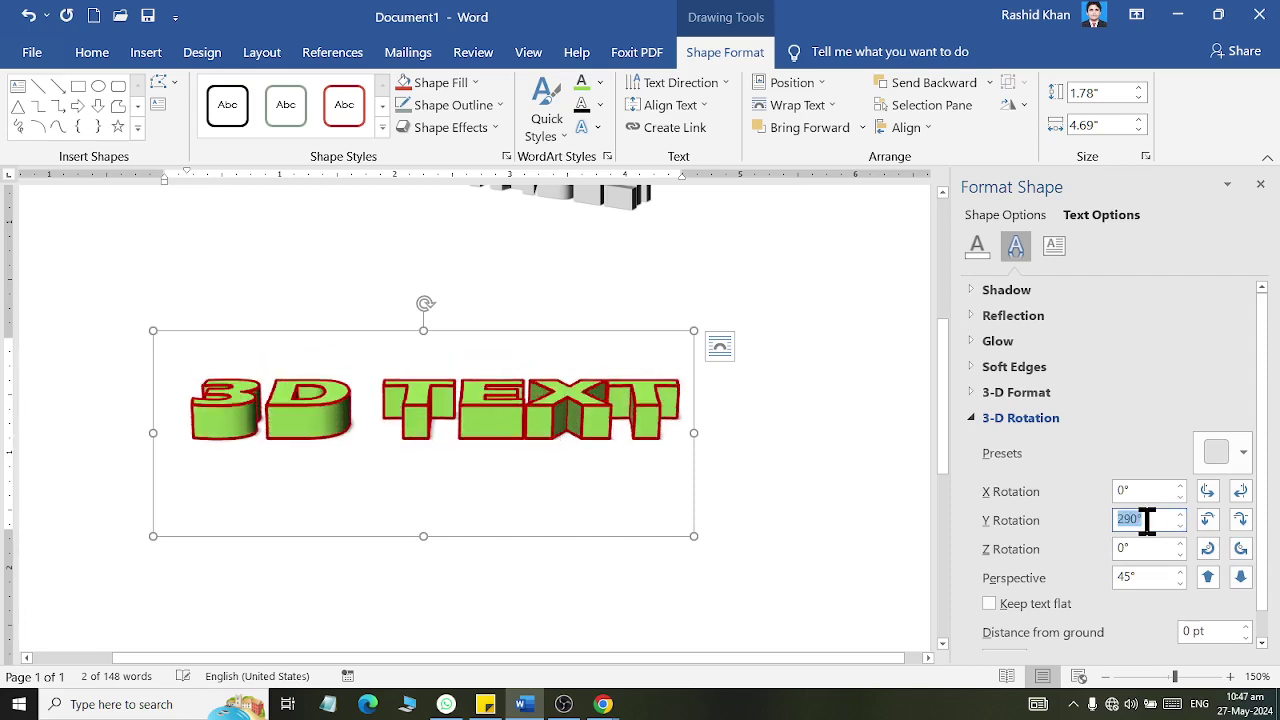
key(Down)
key(Down)
key(Down)
key(Down)
key(Down)
key(Down)
key(Down)
key(Down)
key(Down)
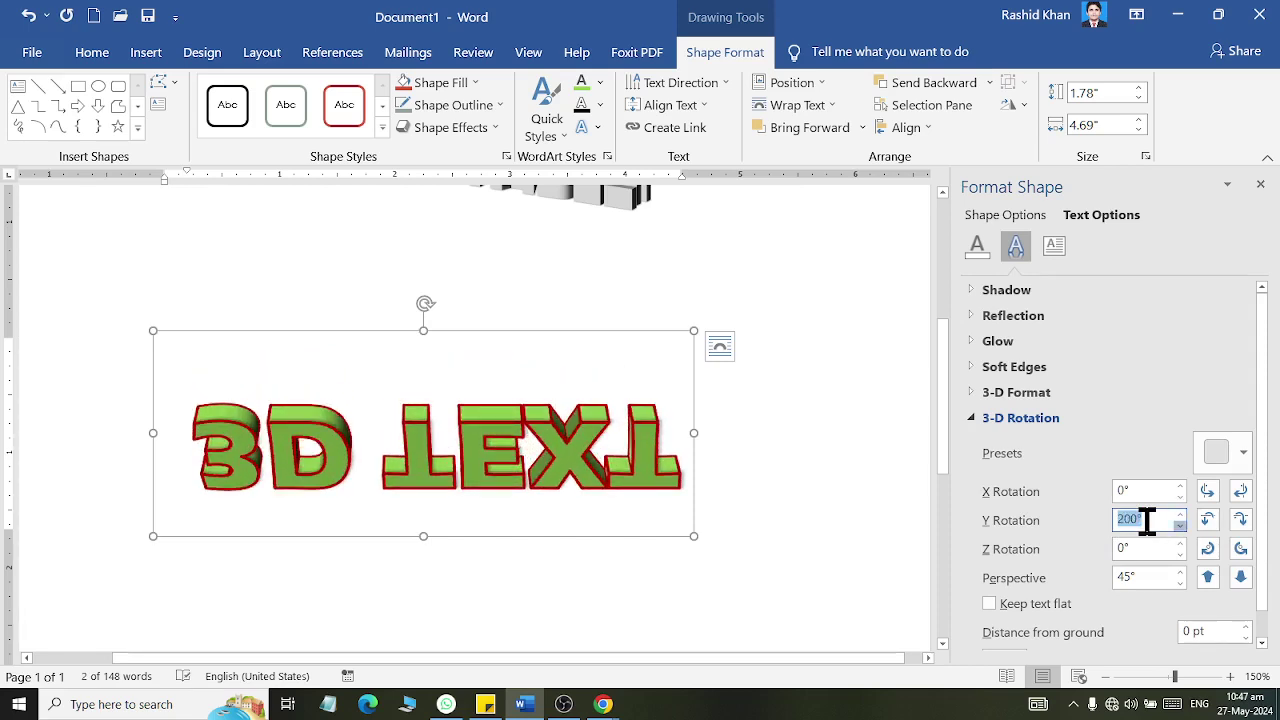
key(Down)
text(0)
key(Return)
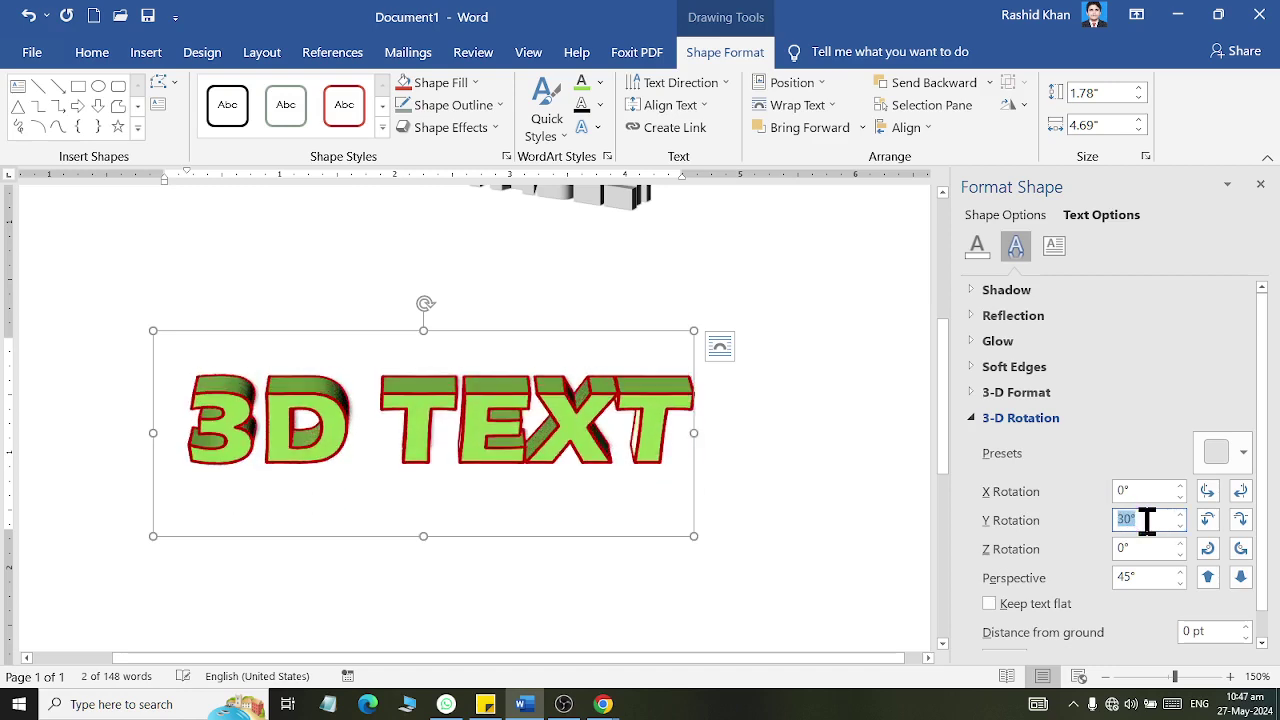
key(Up)
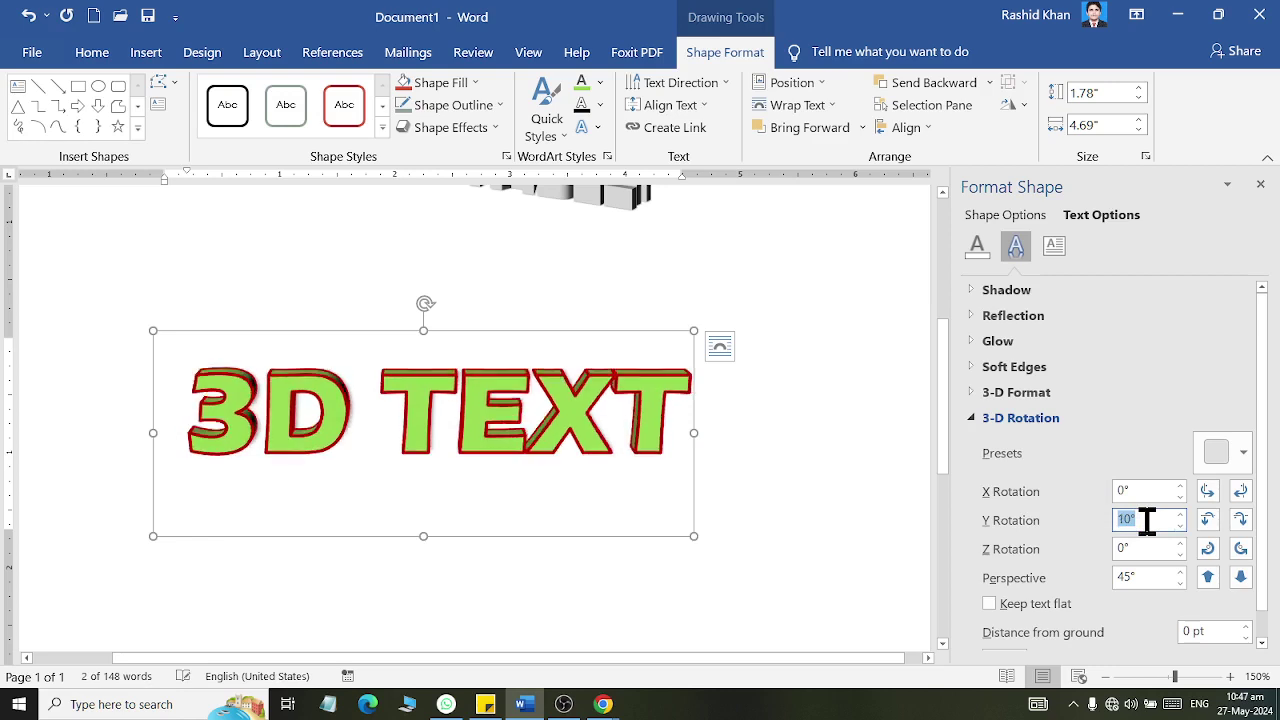
key(Up)
key(Down)
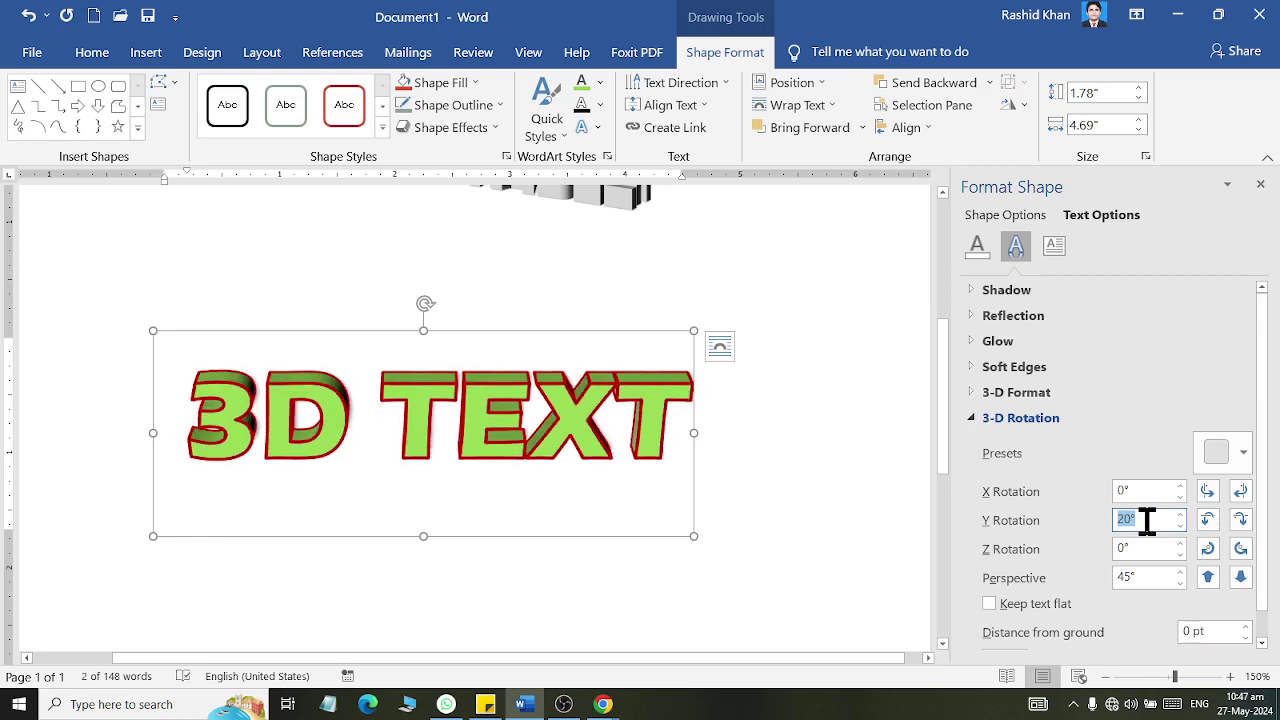
- Set the WordArt's Z Rotation to 10° with the spinner arrows
click(1154, 549)
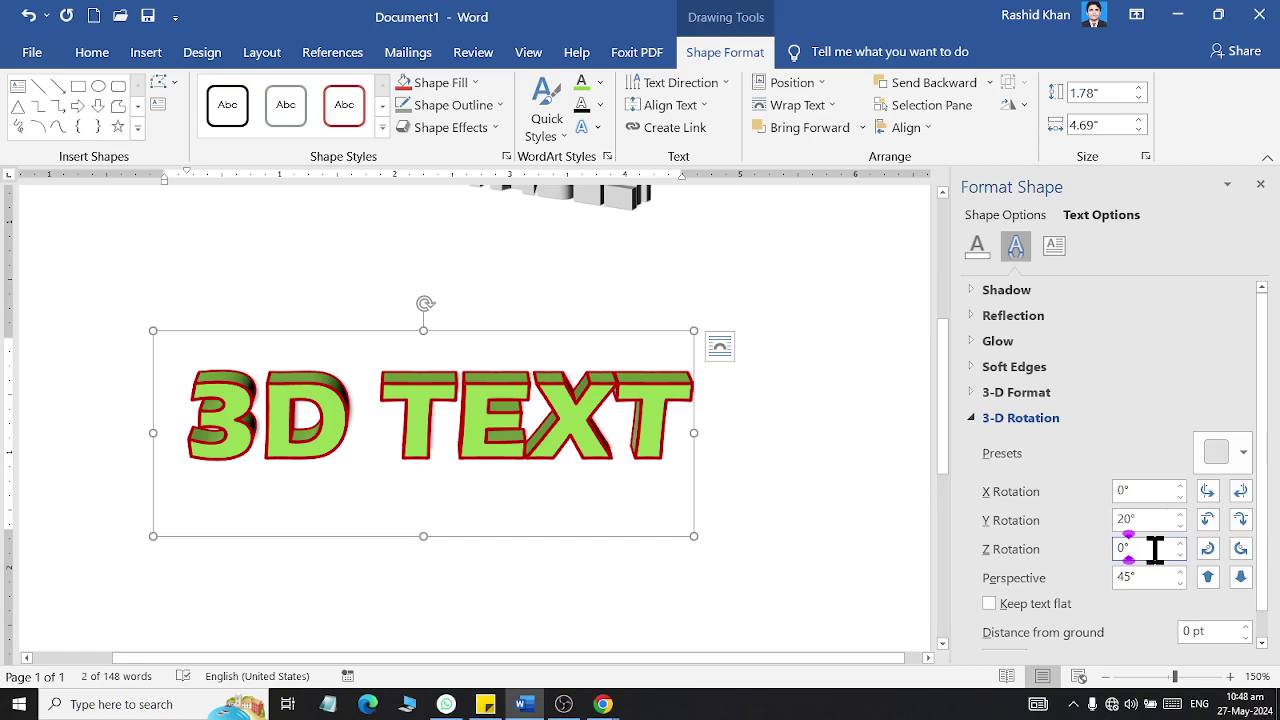
key(Up)
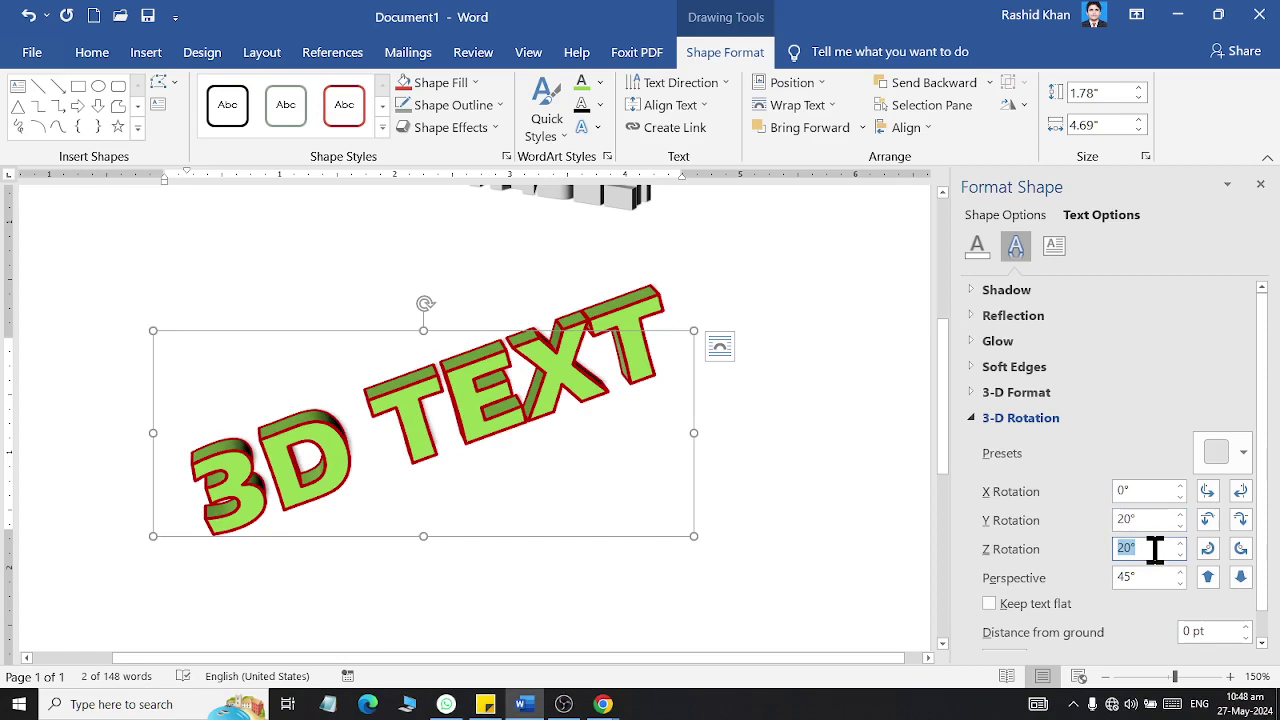
key(Up)
key(Up)
key(Up)
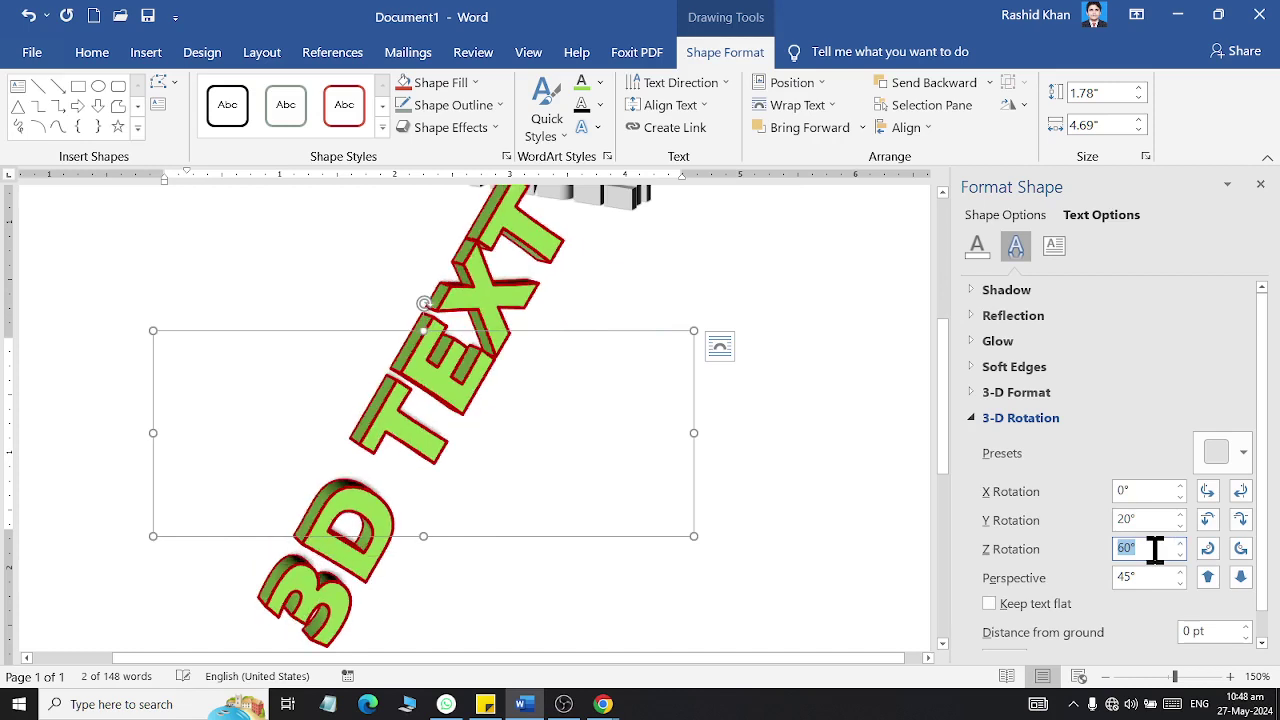
key(Down)
key(Down)
key(Down)
key(Down)
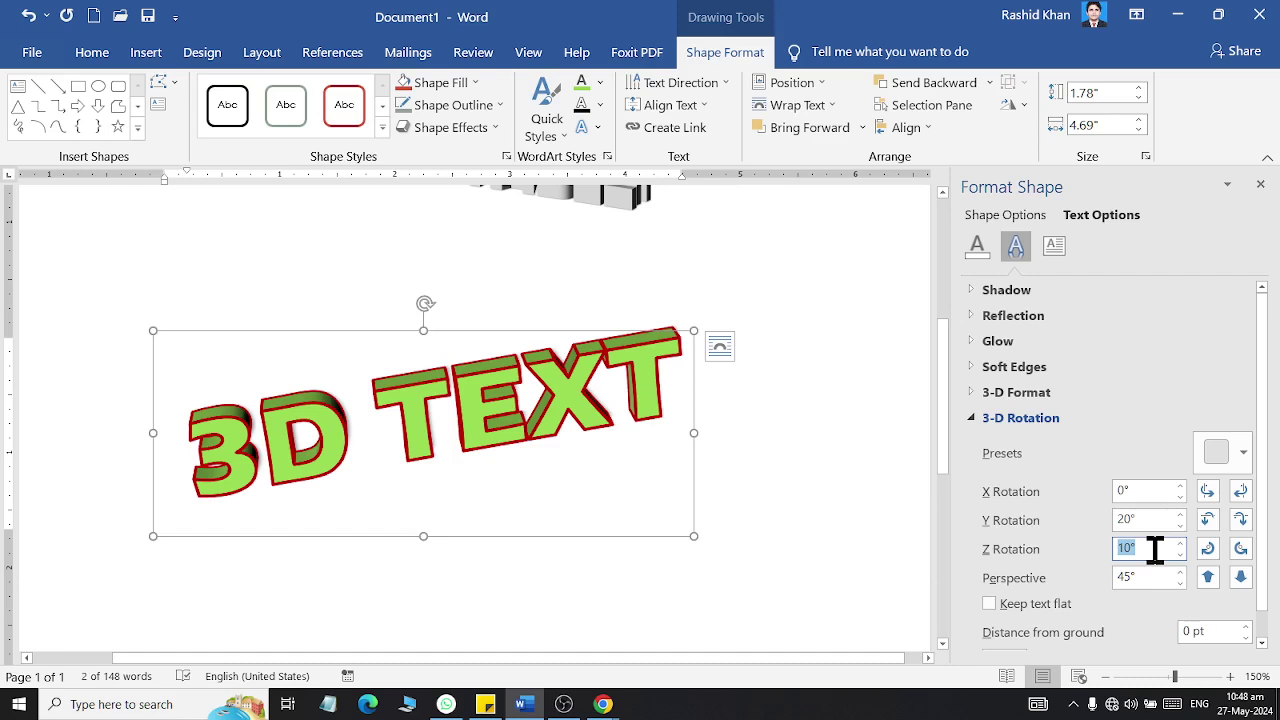
- Adjust the 3-D Perspective value until it settles at 120°
click(1165, 579)
key(Down)
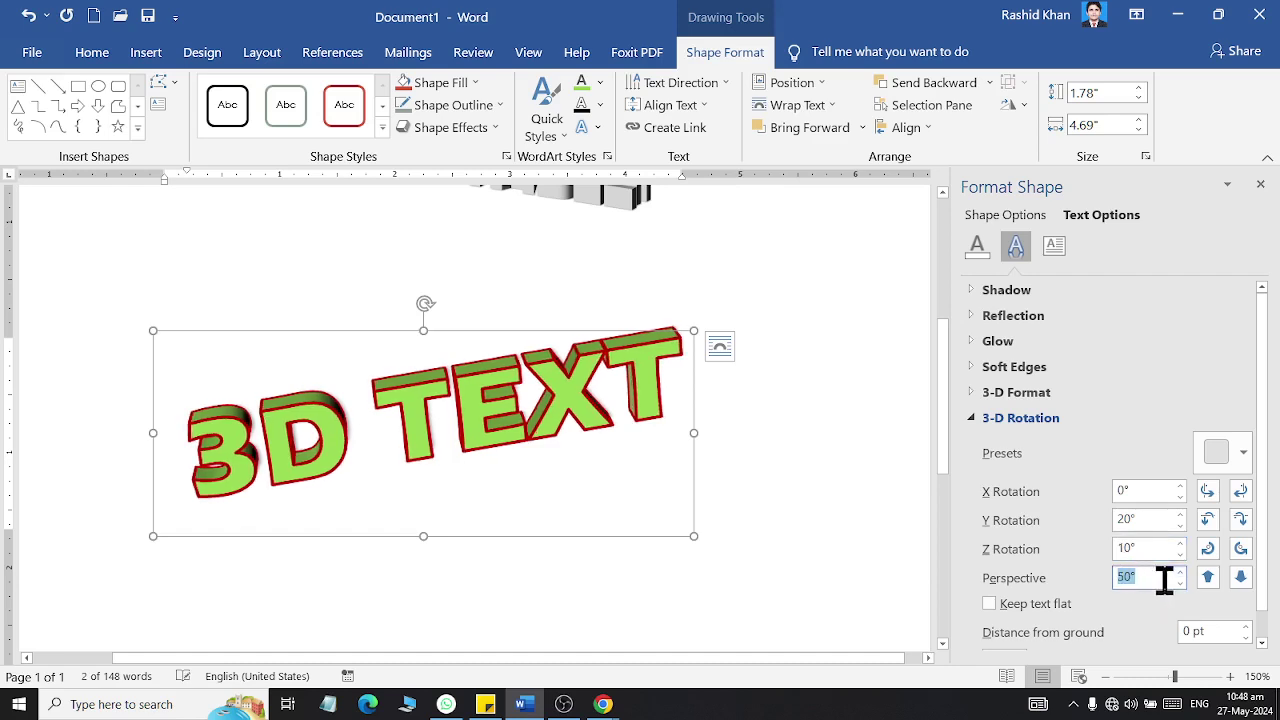
key(Down)
key(Down)
key(Down)
key(Down)
key(Down)
key(Down)
key(Down)
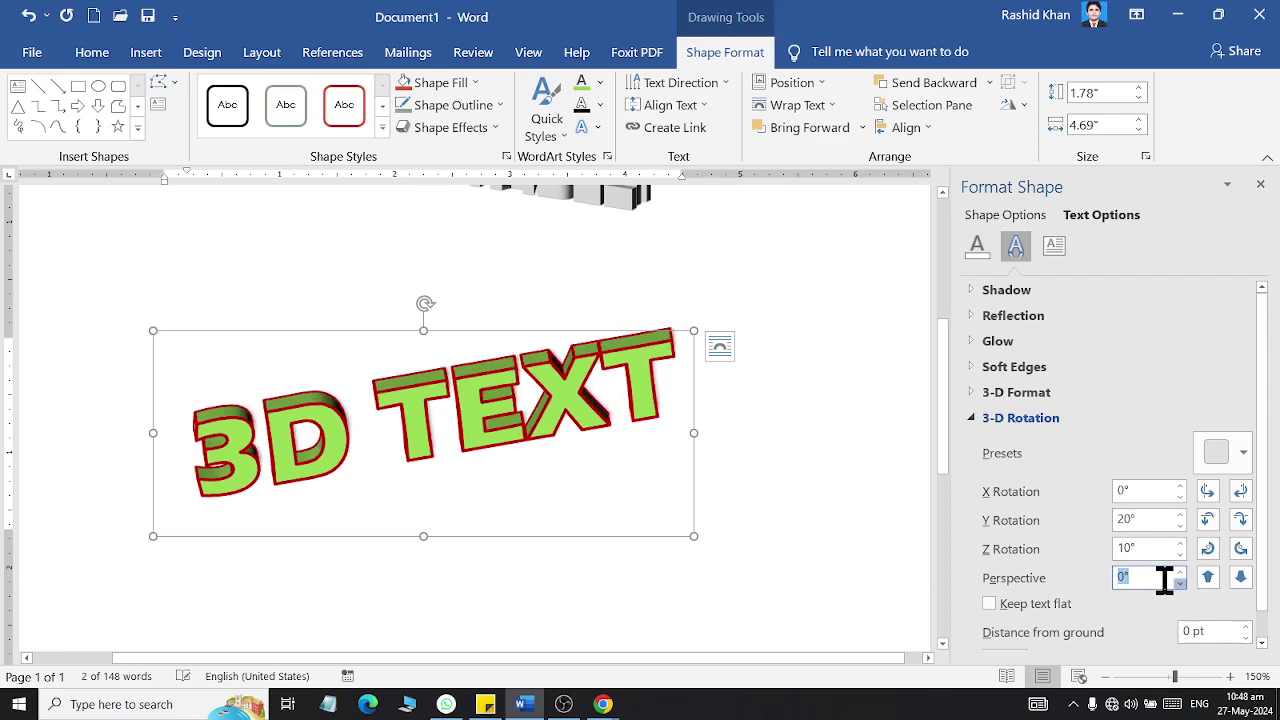
key(Up)
key(Up)
key(Up)
key(Up)
key(Up)
key(Up)
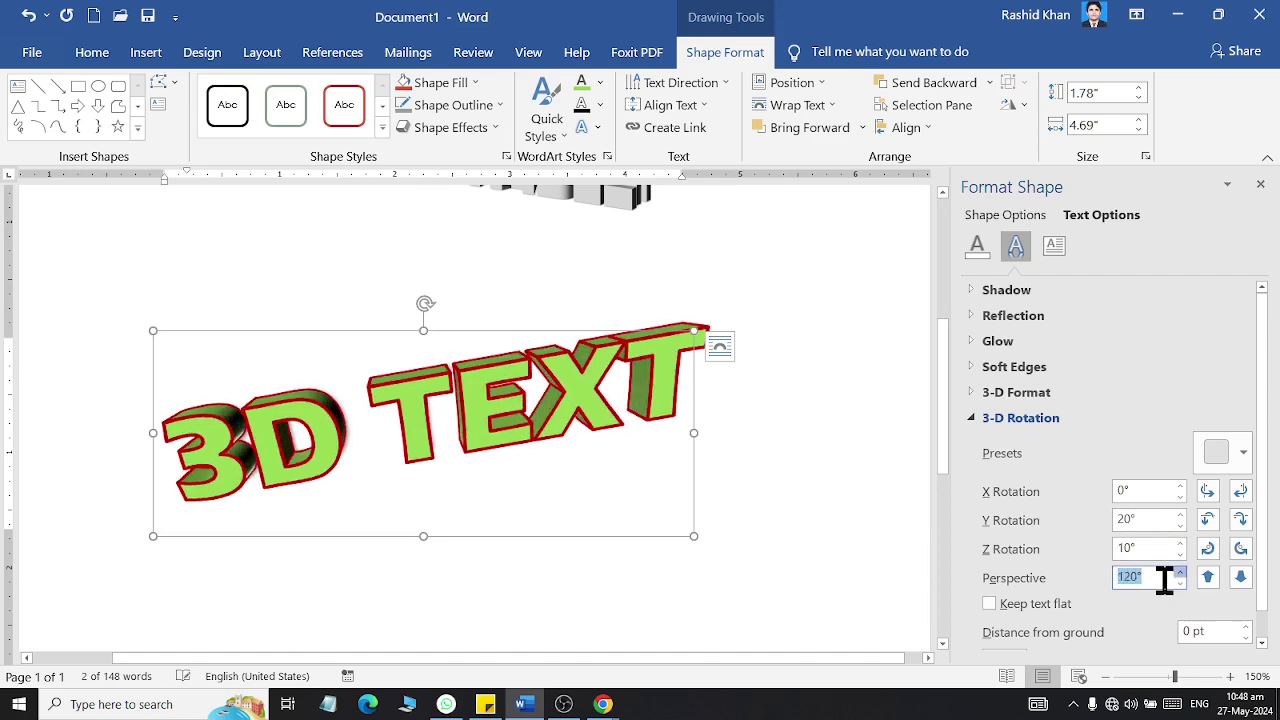
key(Down)
key(Down)
key(Down)
key(Down)
key(Down)
key(Down)
key(Down)
key(Down)
key(Down)
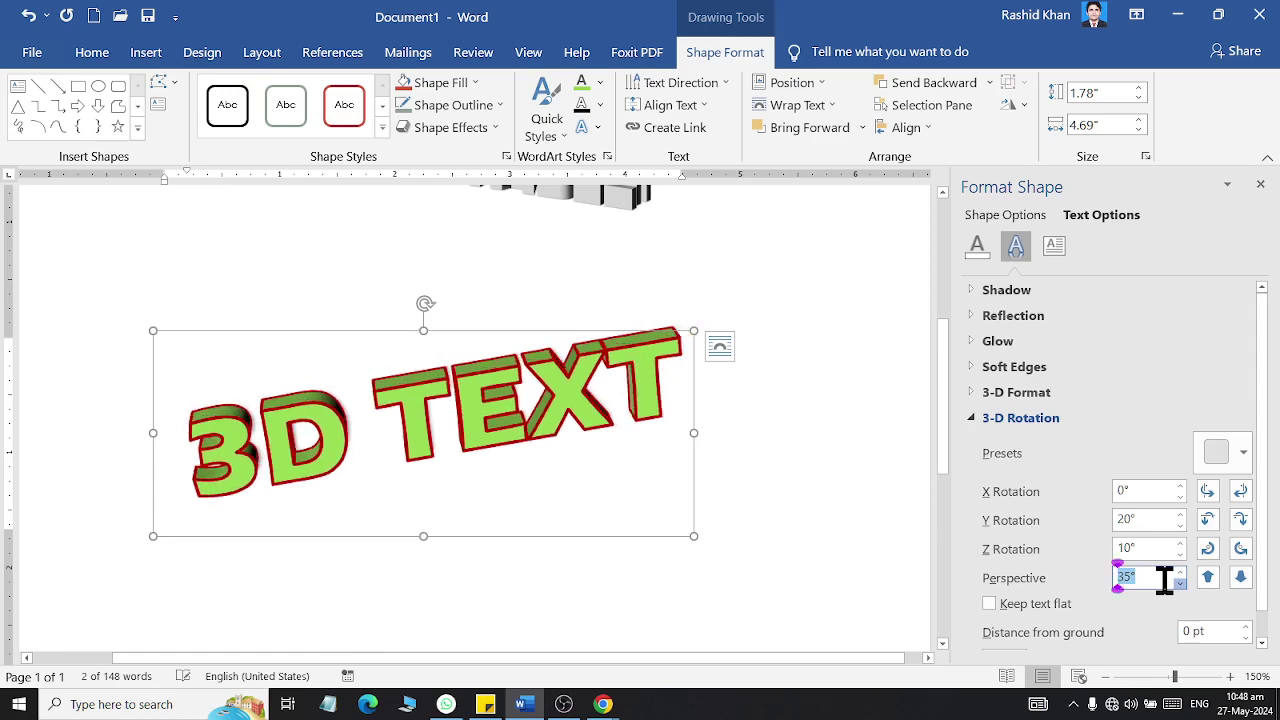
key(Down)
key(Down)
key(Down)
key(Up)
key(Up)
key(Up)
key(Up)
key(Up)
key(Up)
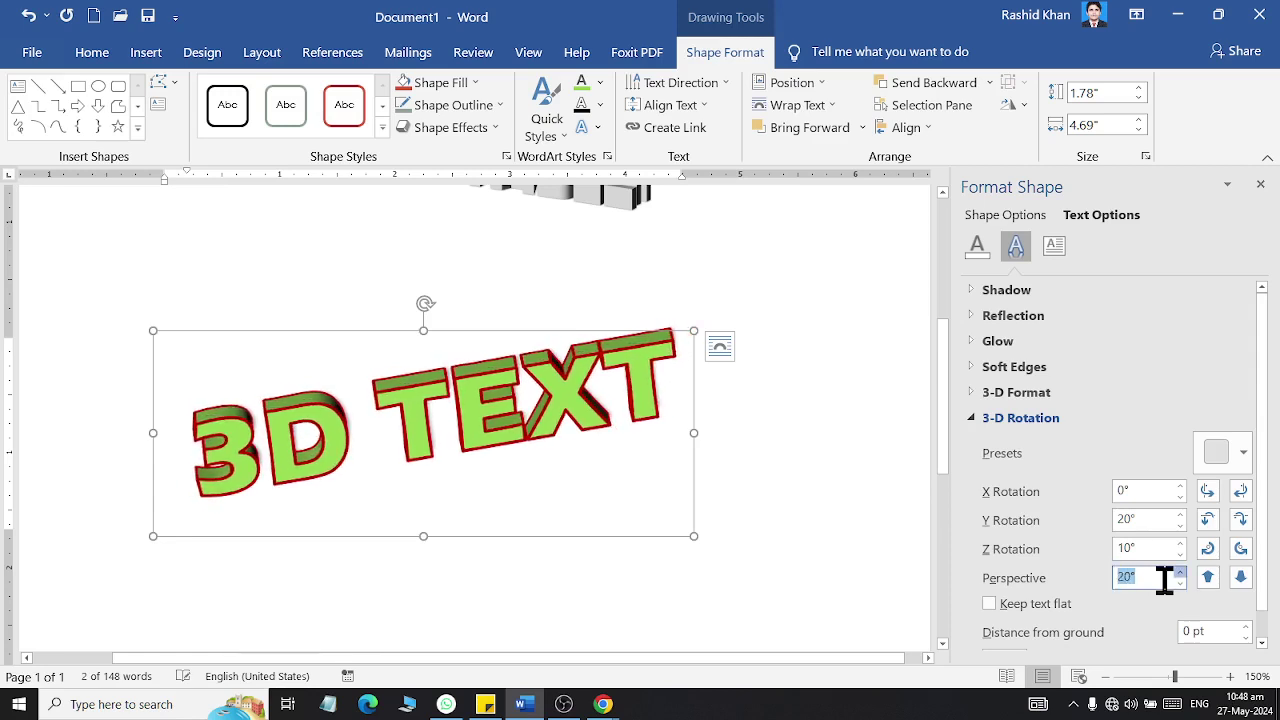
key(Up)
key(Up)
key(Up)
key(Up)
key(Up)
key(Up)
key(Up)
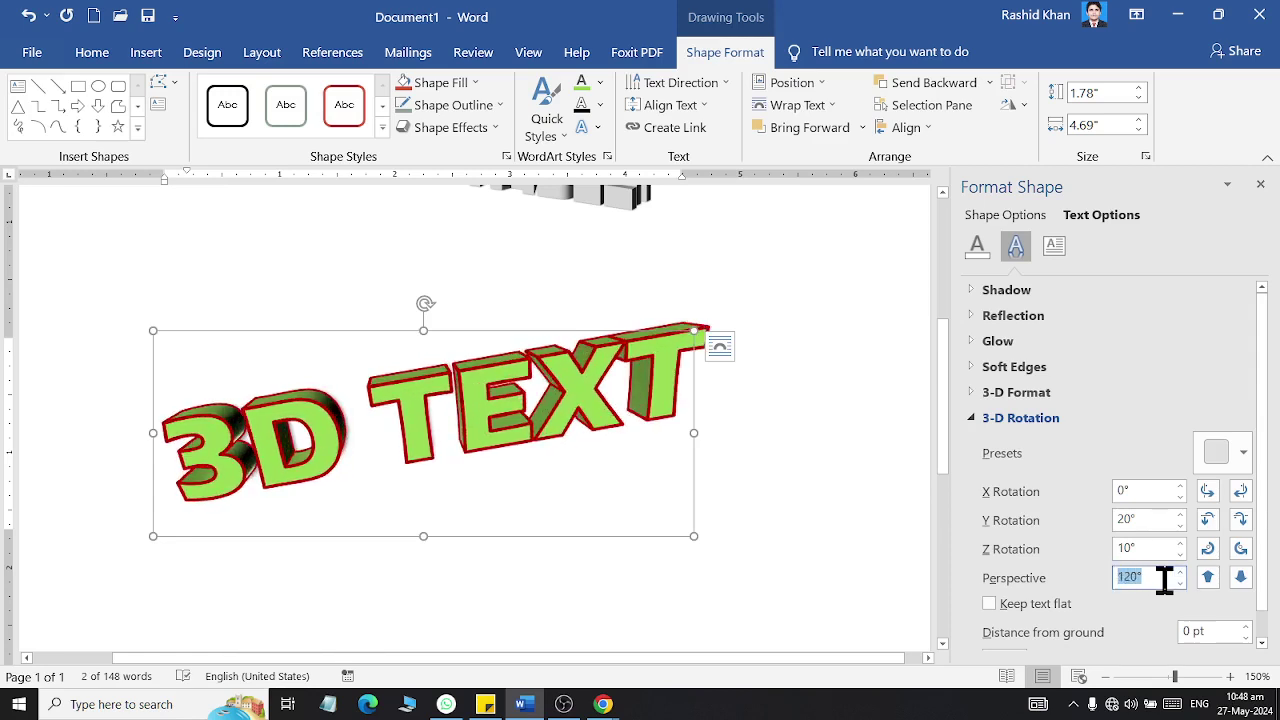
key(Down)
key(Down)
key(Down)
key(Down)
key(Down)
key(Down)
key(Down)
key(Down)
key(Down)
key(Down)
key(Down)
key(Down)
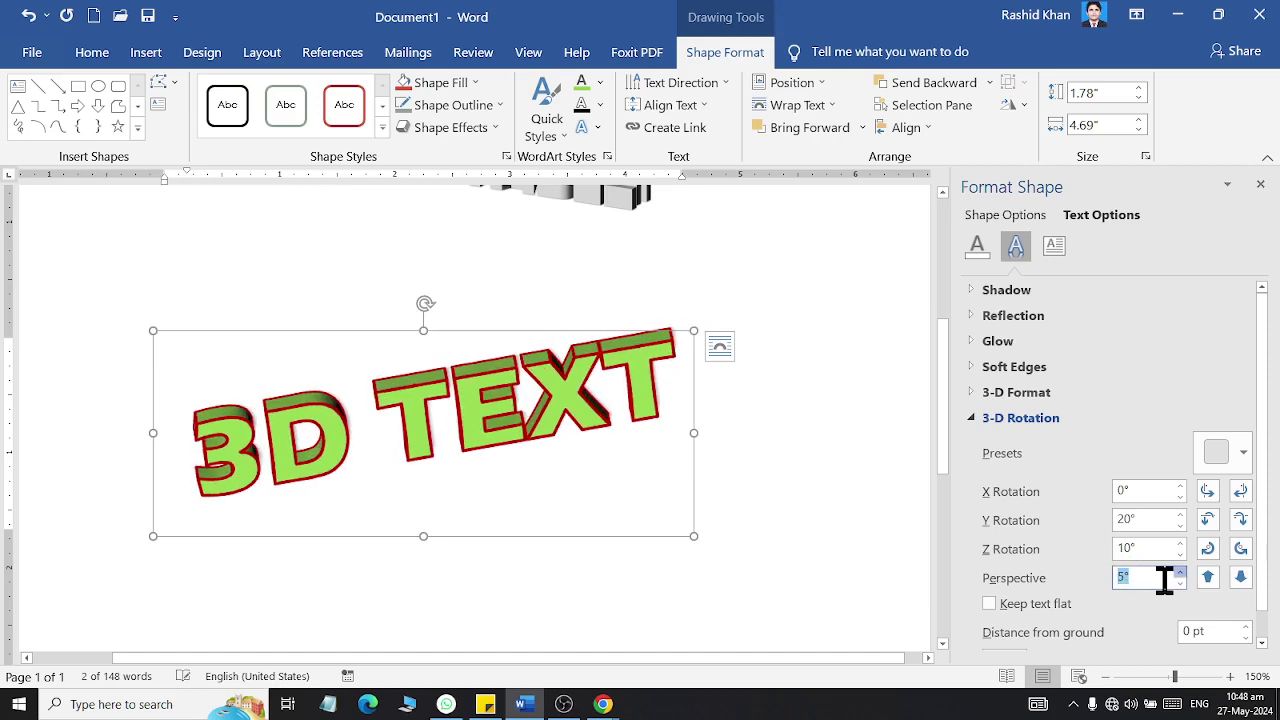
key(Up)
key(Up)
key(Up)
key(Up)
key(Up)
key(Up)
key(Up)
key(Up)
key(Up)
key(Up)
key(Up)
key(Up)
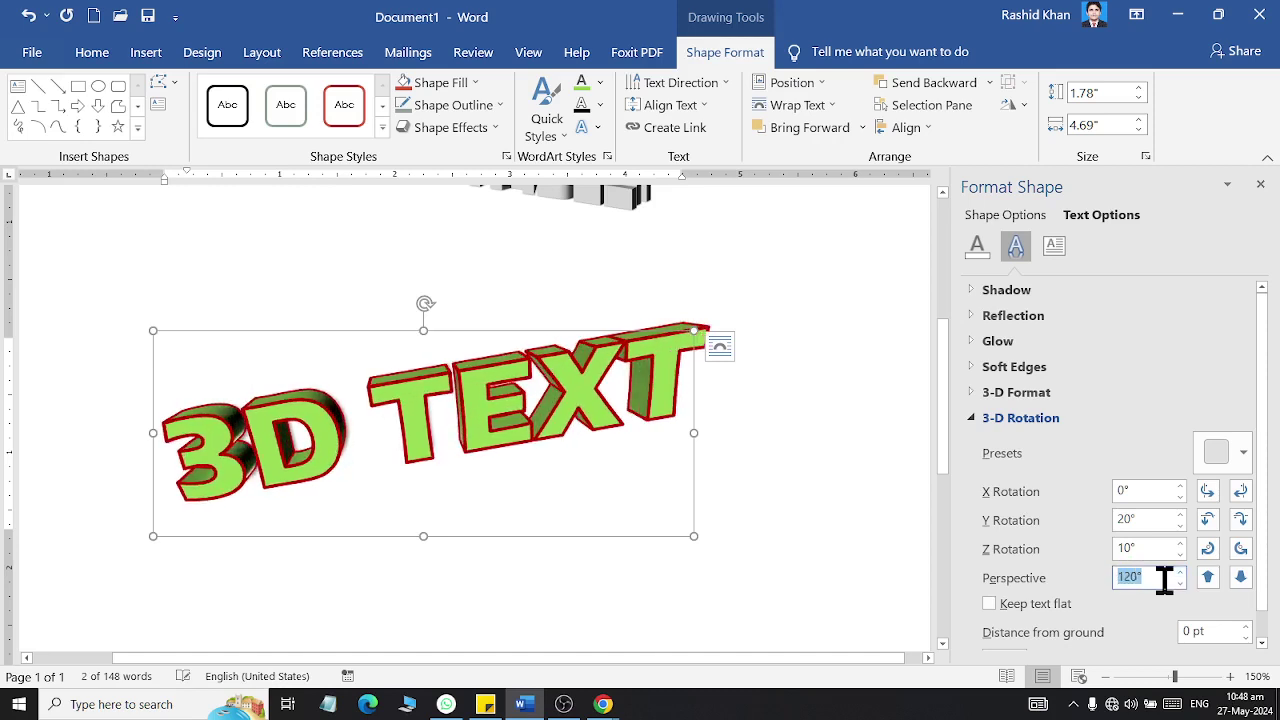
- Toggle Keep text flat on and off, and leave Distance from ground at 0 pt
click(990, 604)
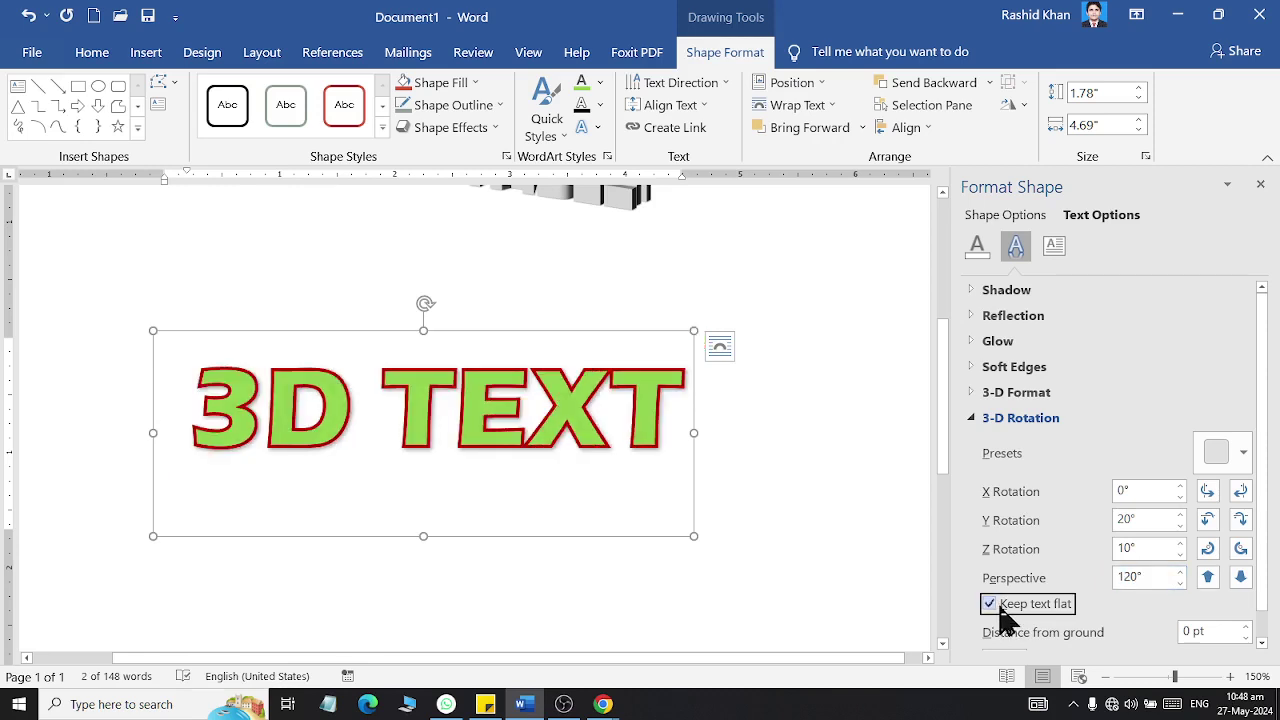
click(1001, 612)
scroll(1075, 507, down, 1)
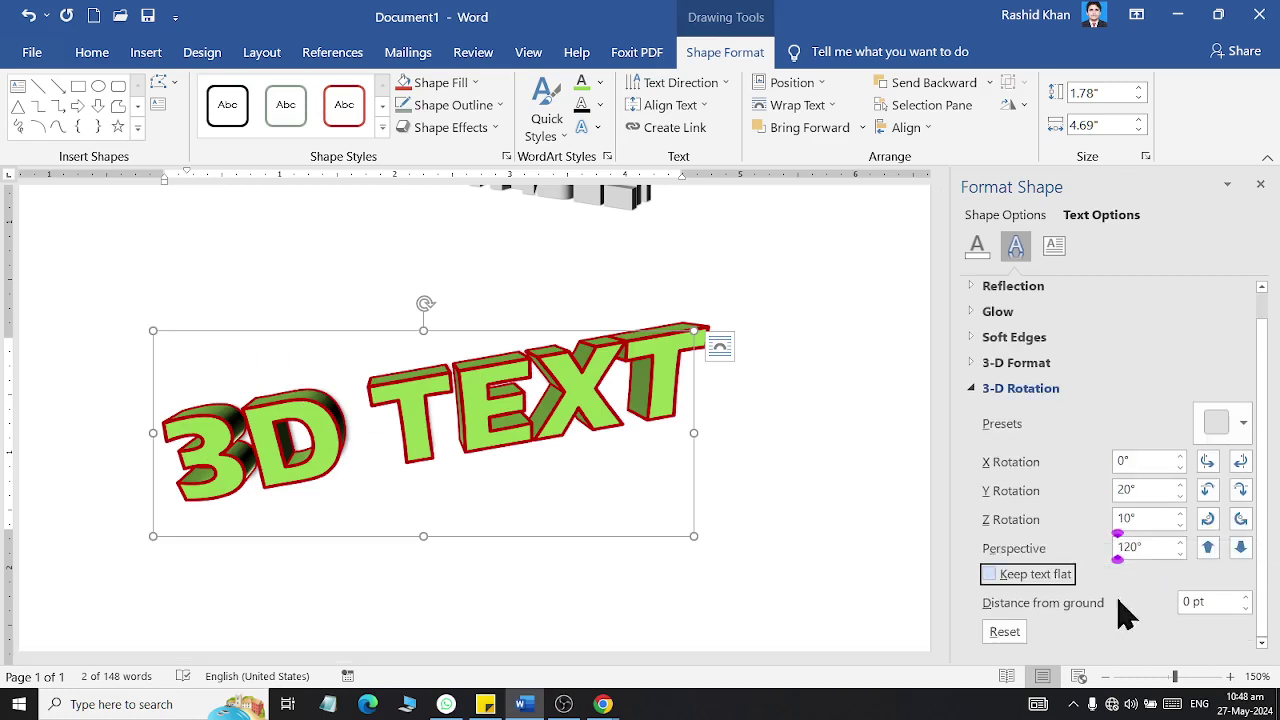
click(1205, 602)
click(1245, 597)
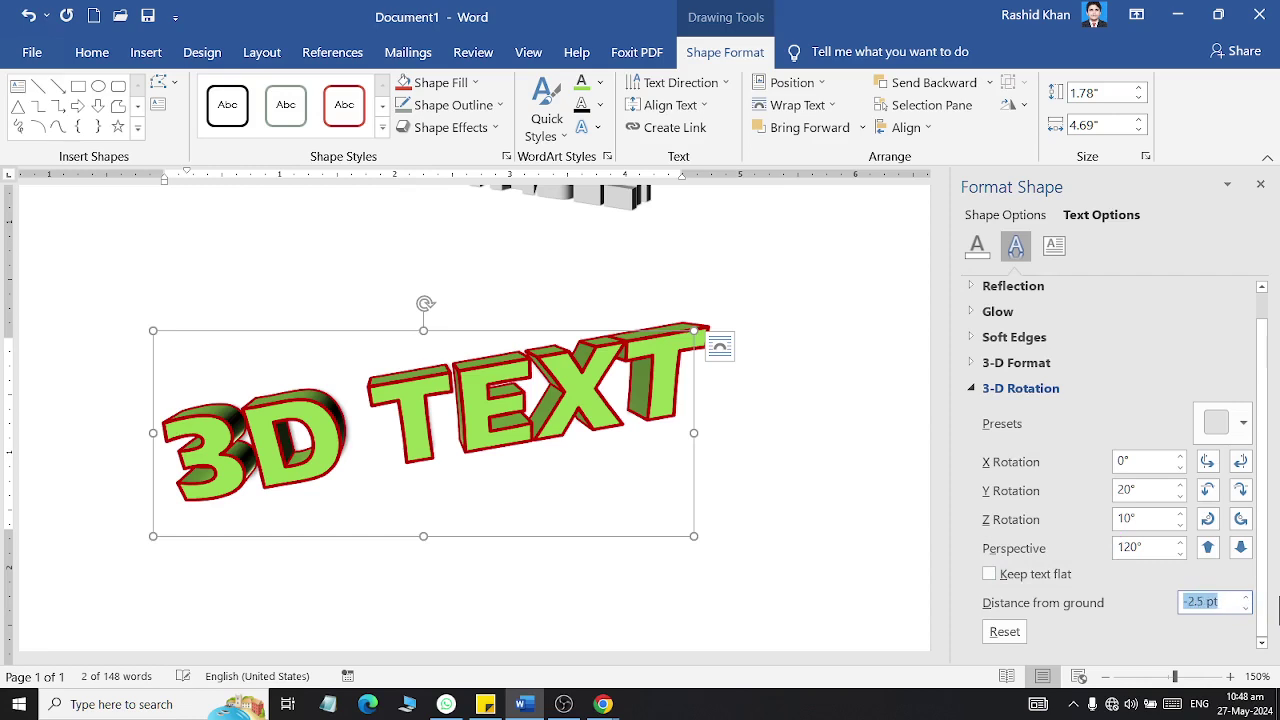
key(Up)
key(Up)
key(Up)
- Reset the 3-D rotation, undo the reset, and open Shape Format > Text Effects
click(1005, 633)
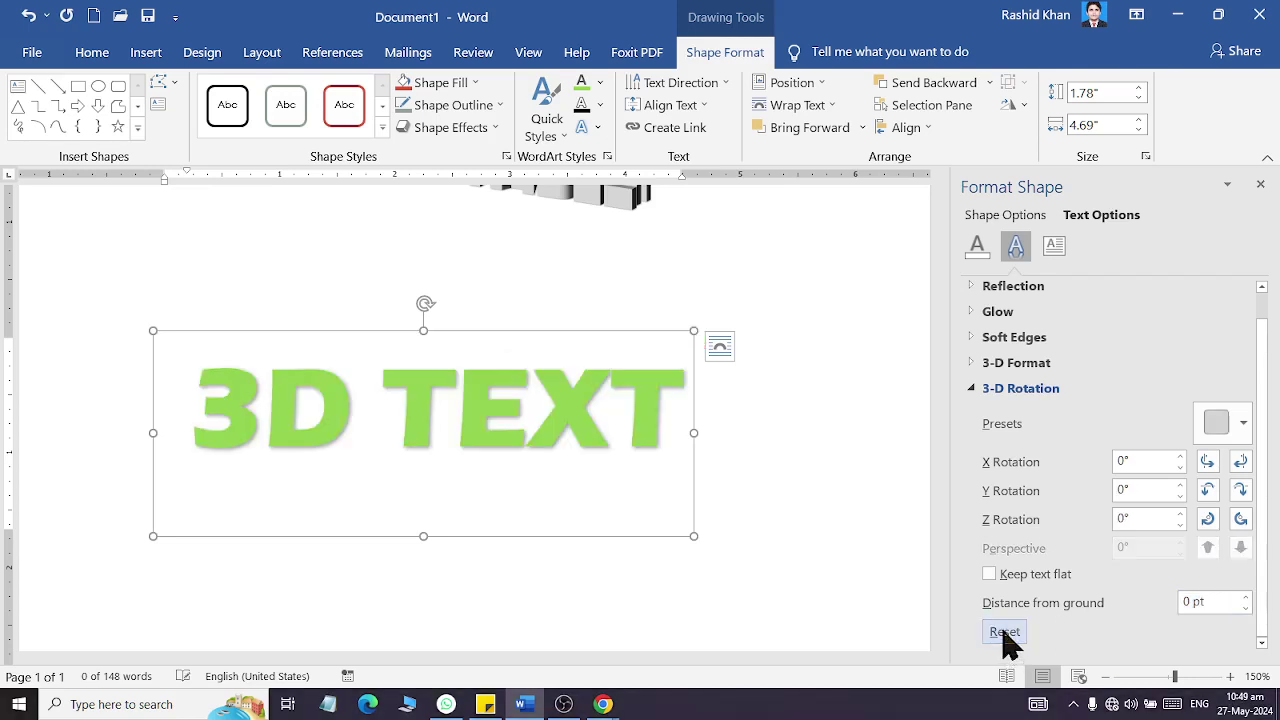
click(29, 20)
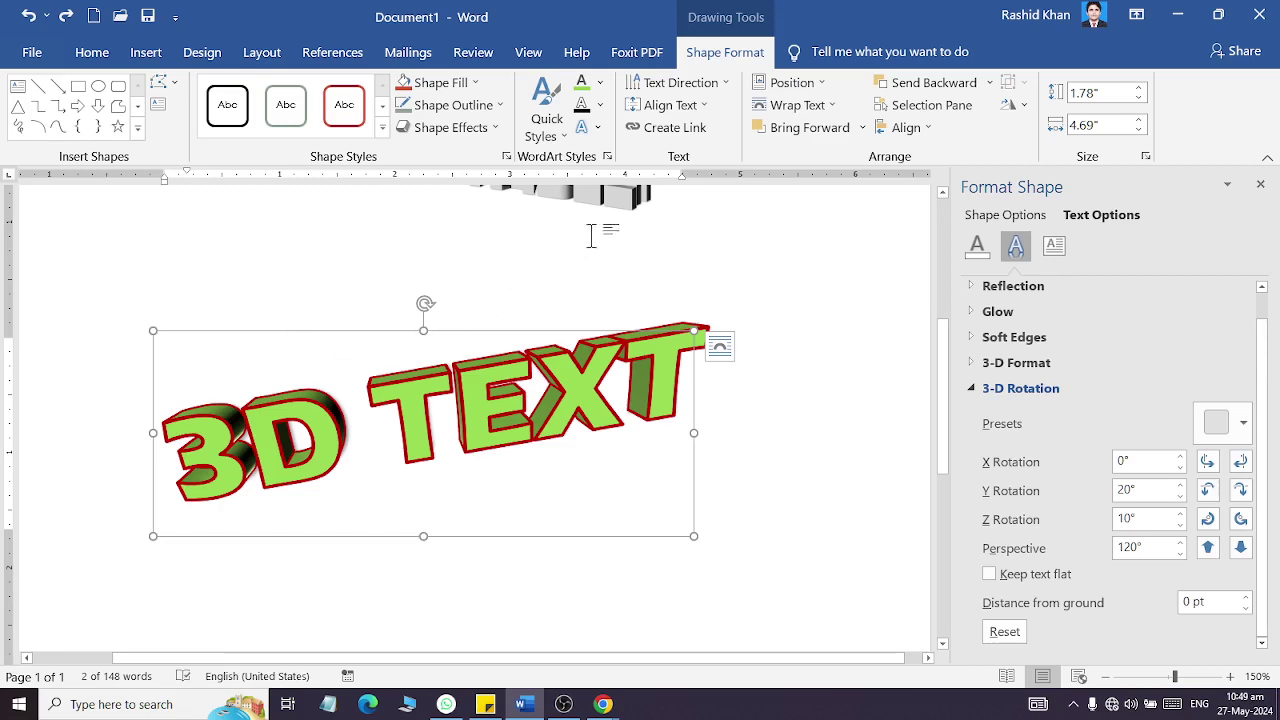
click(586, 127)
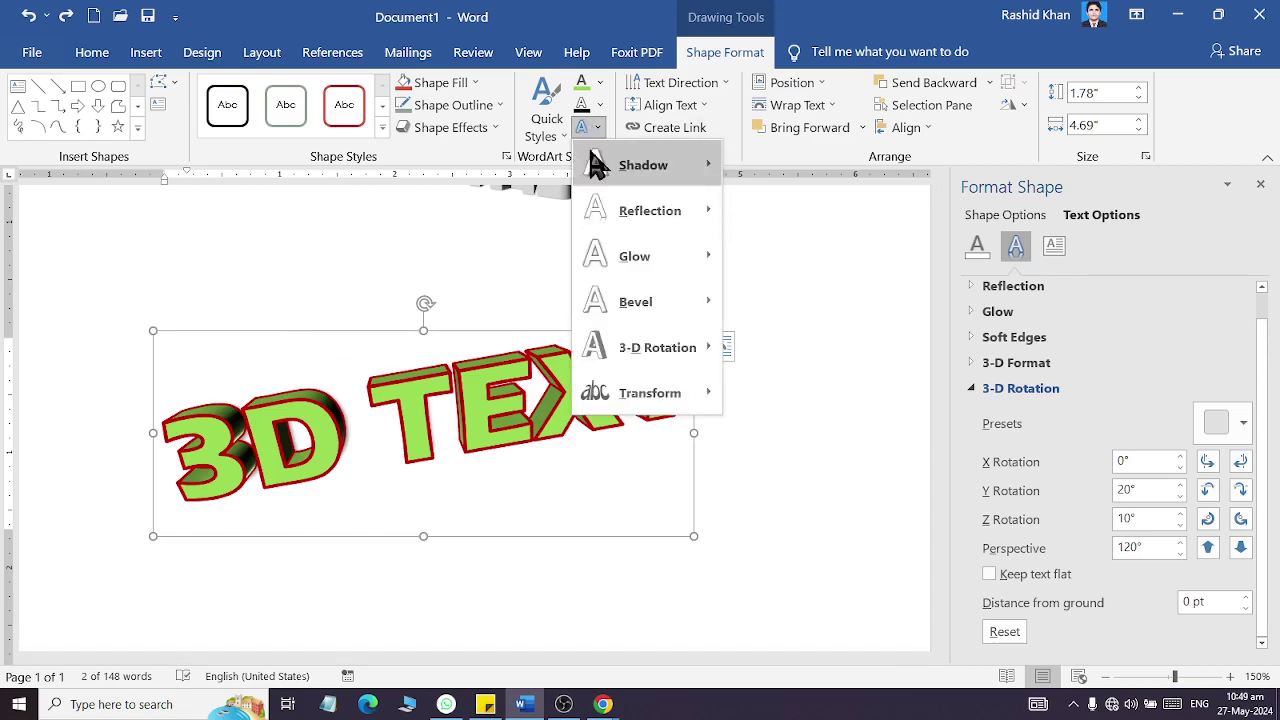
- Apply the Perspective: Upper Left shadow from Text Effects > Shadow
mouse_move(602, 185)
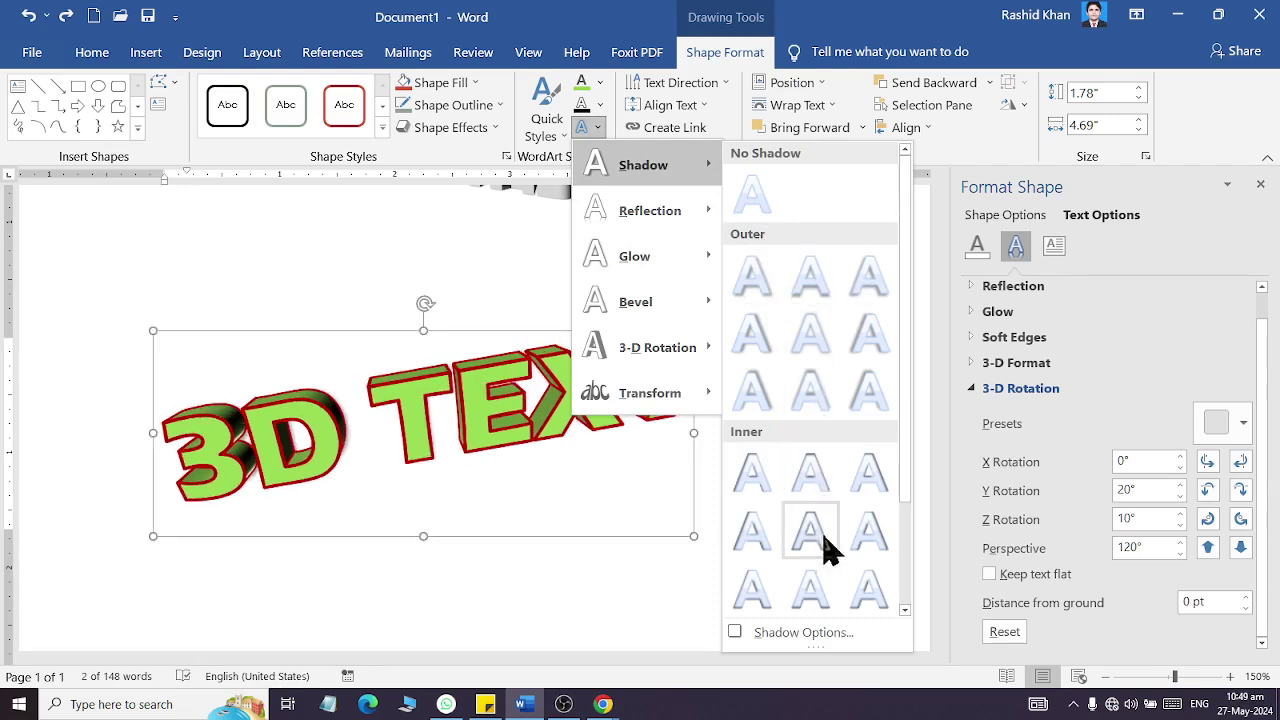
scroll(790, 585, down, 2)
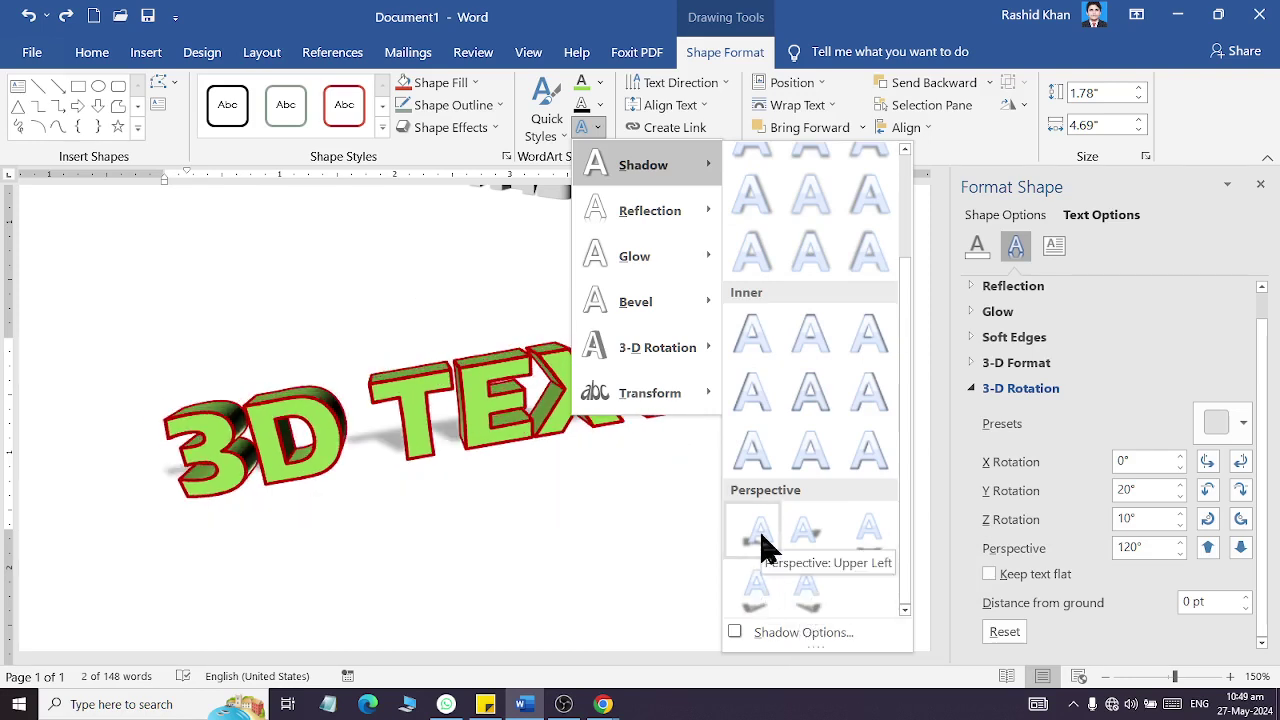
click(762, 540)
click(598, 128)
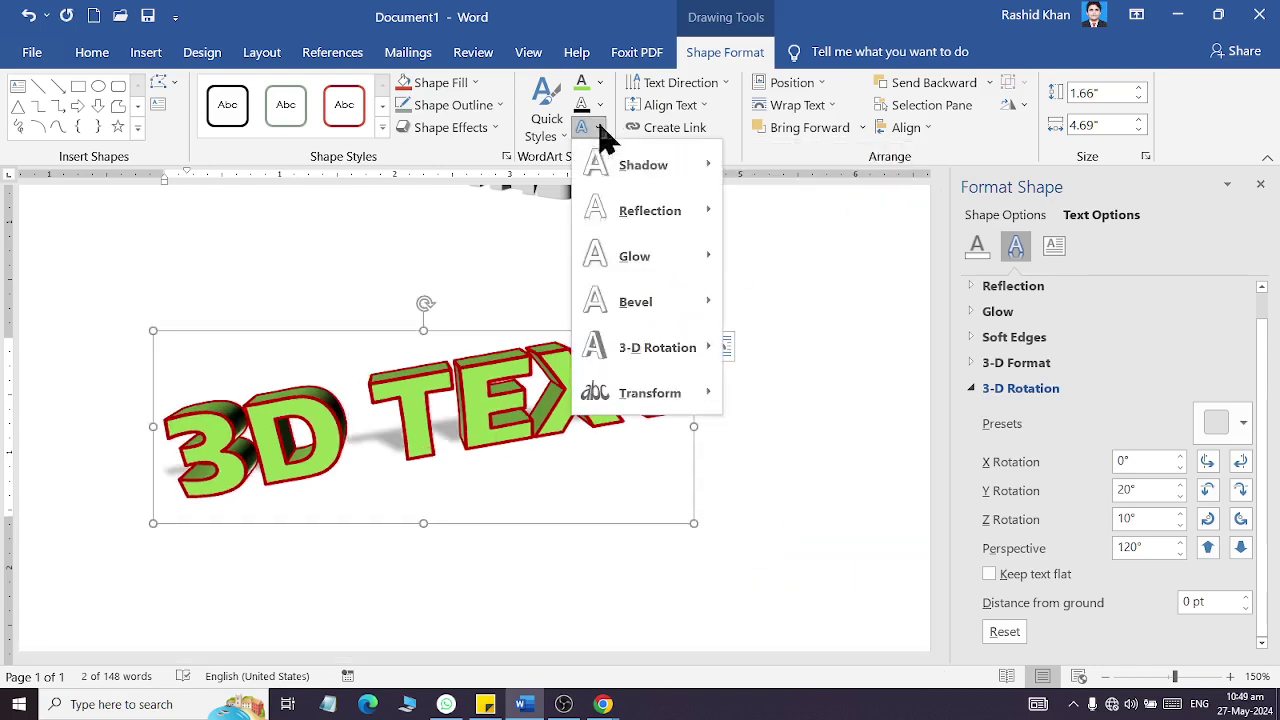
- Open the detailed Shadow Options and slightly lower the shadow transparency
mouse_move(684, 258)
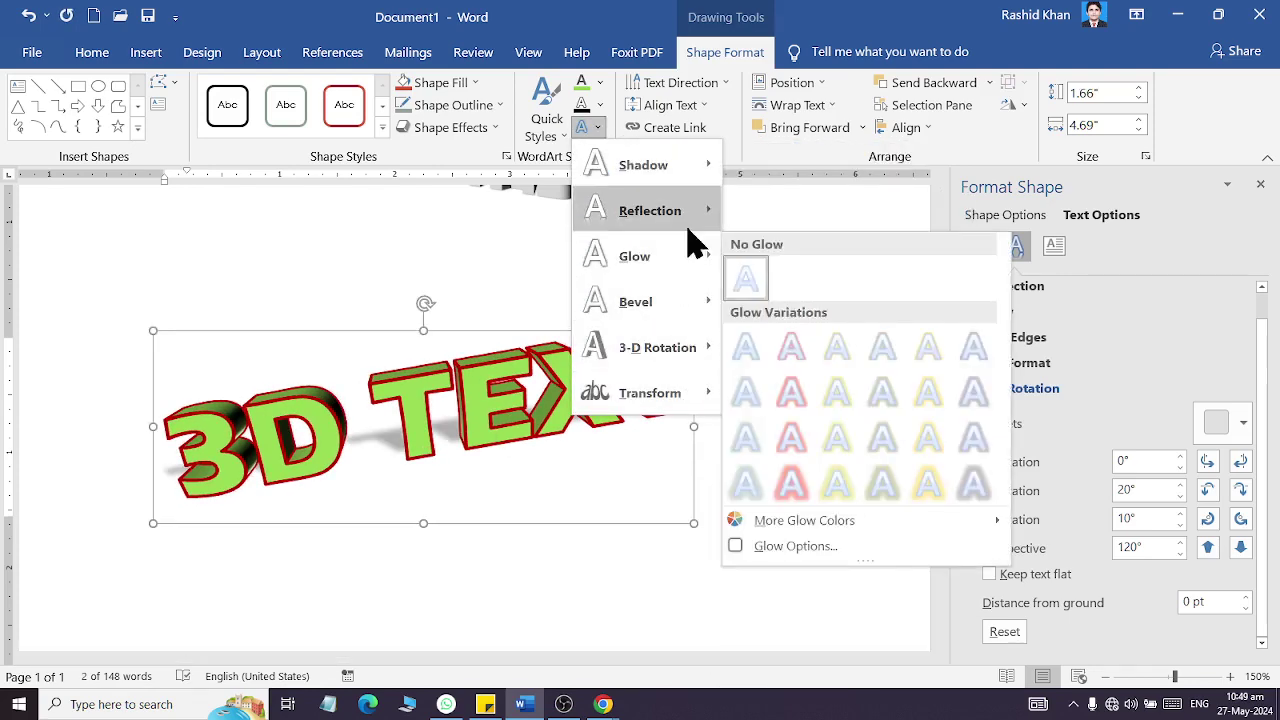
mouse_move(660, 165)
click(792, 632)
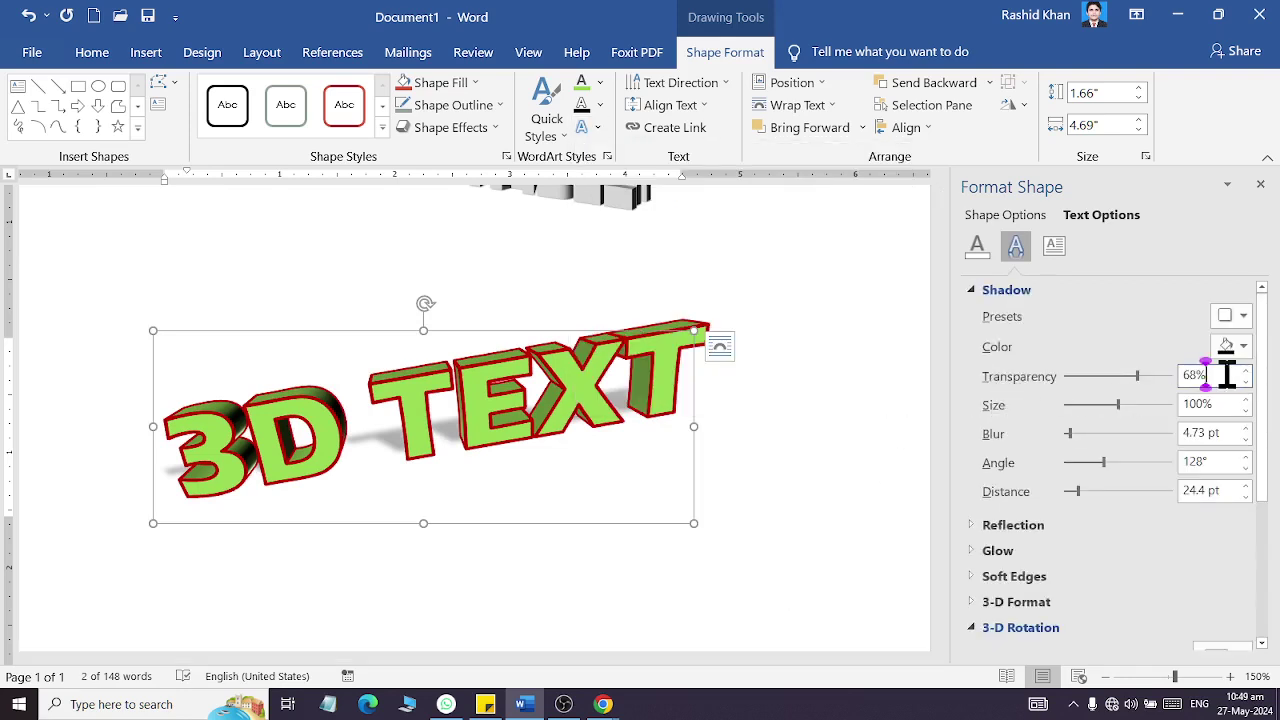
key(Down)
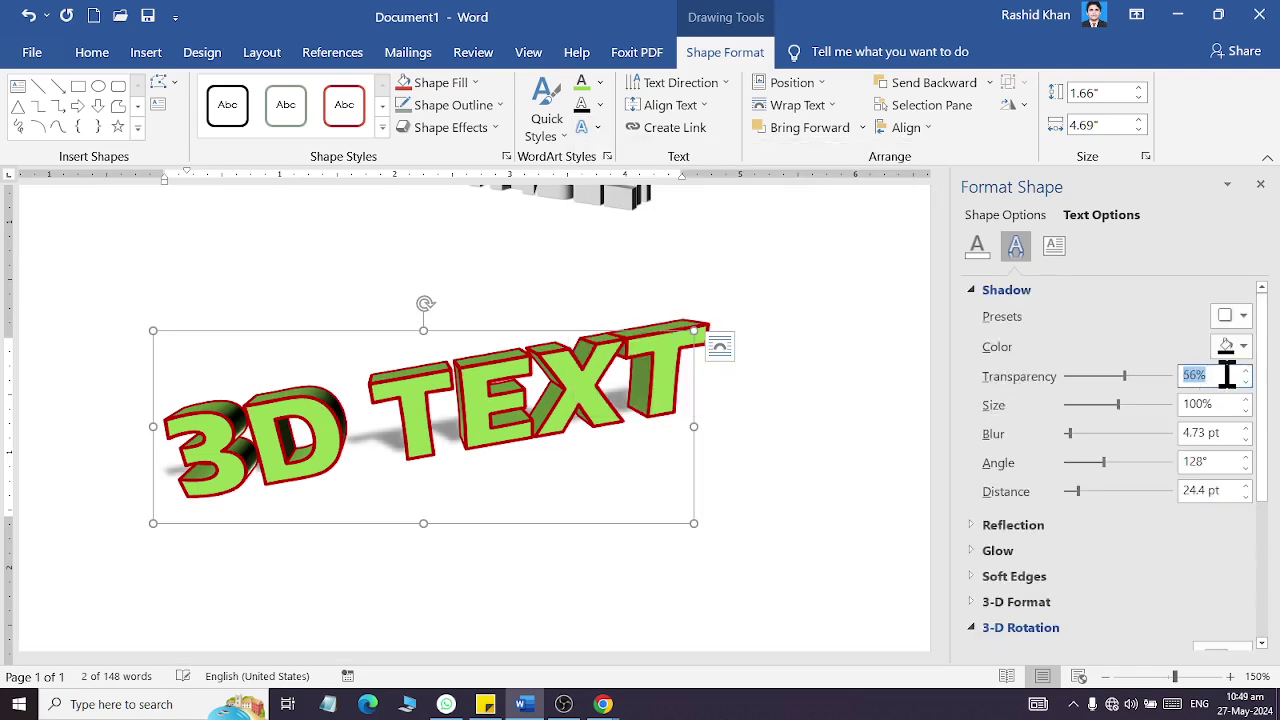
scroll(1226, 374, up, 10)
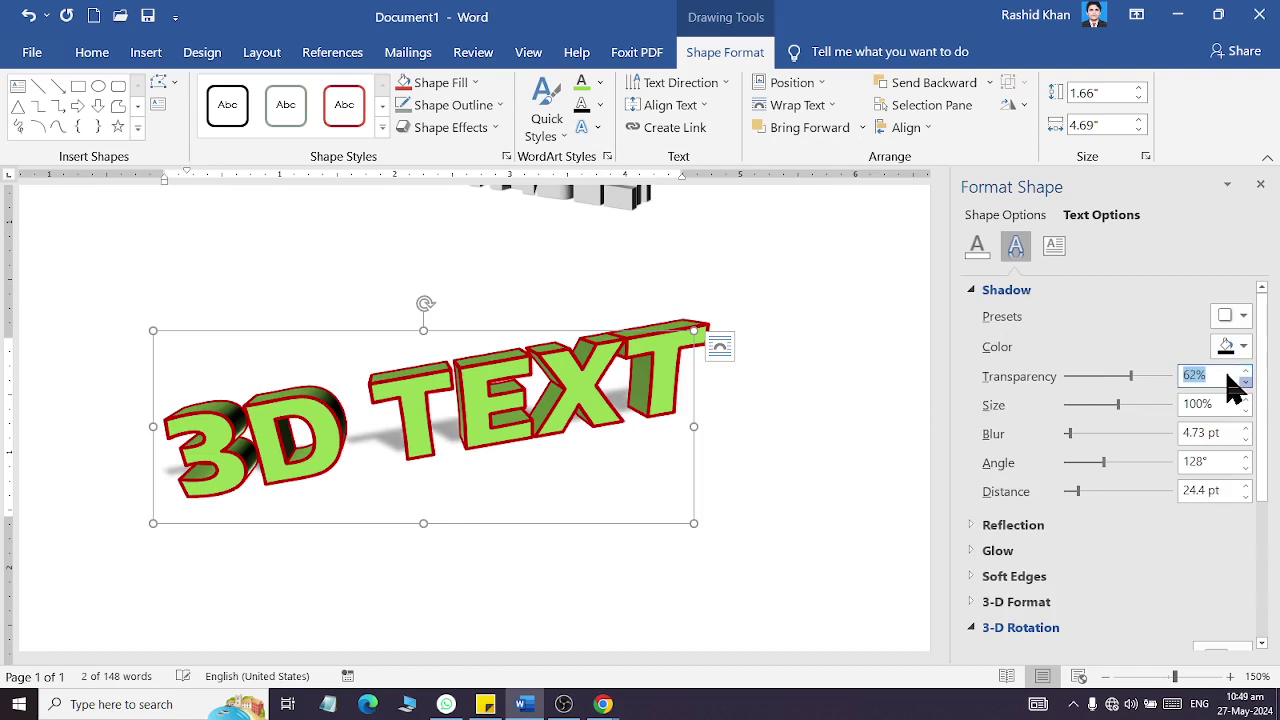
scroll(1232, 388, down, 3)
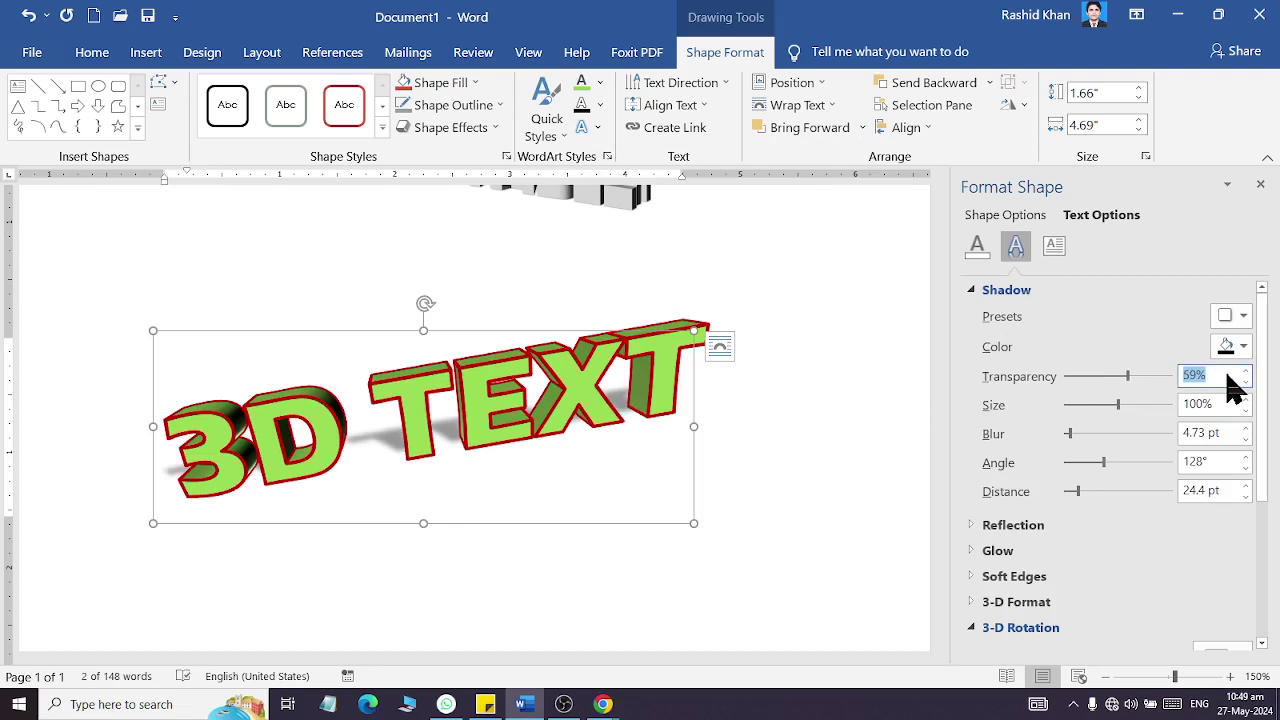
- Set the shadow Size to 74%
click(1216, 404)
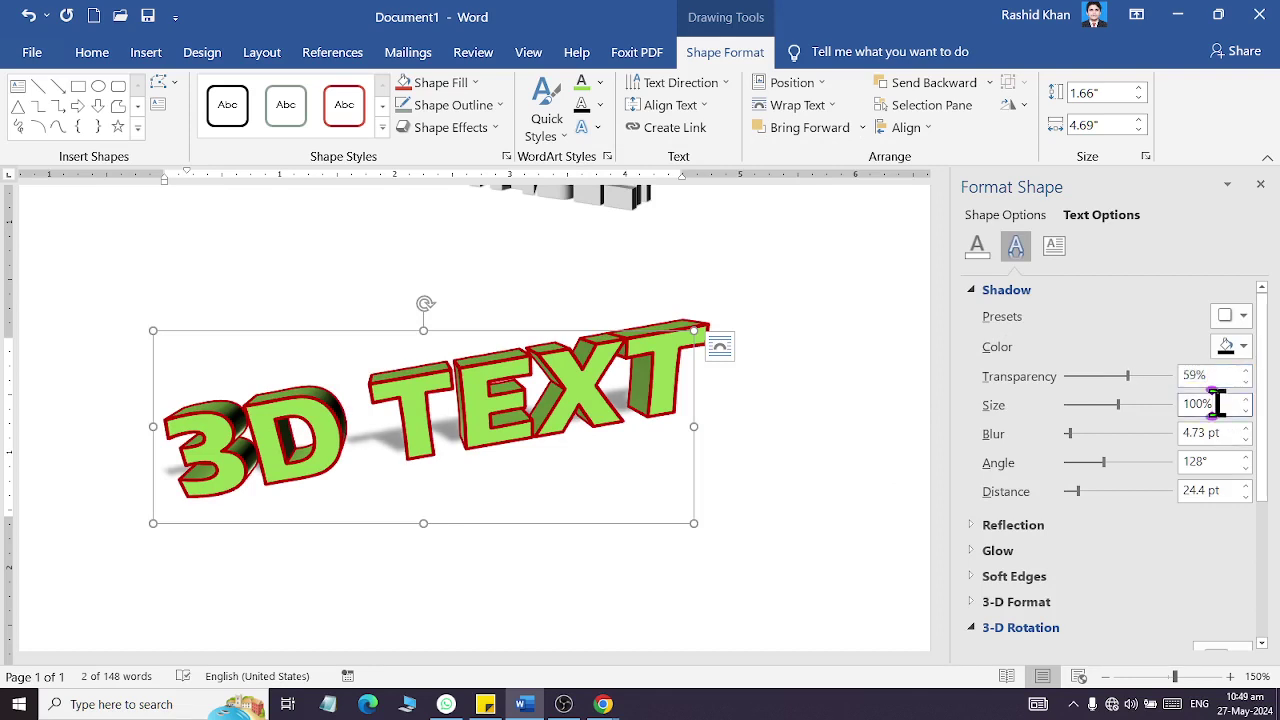
scroll(1216, 403, down, 1)
scroll(1216, 403, up, 2)
scroll(1216, 403, up, 2)
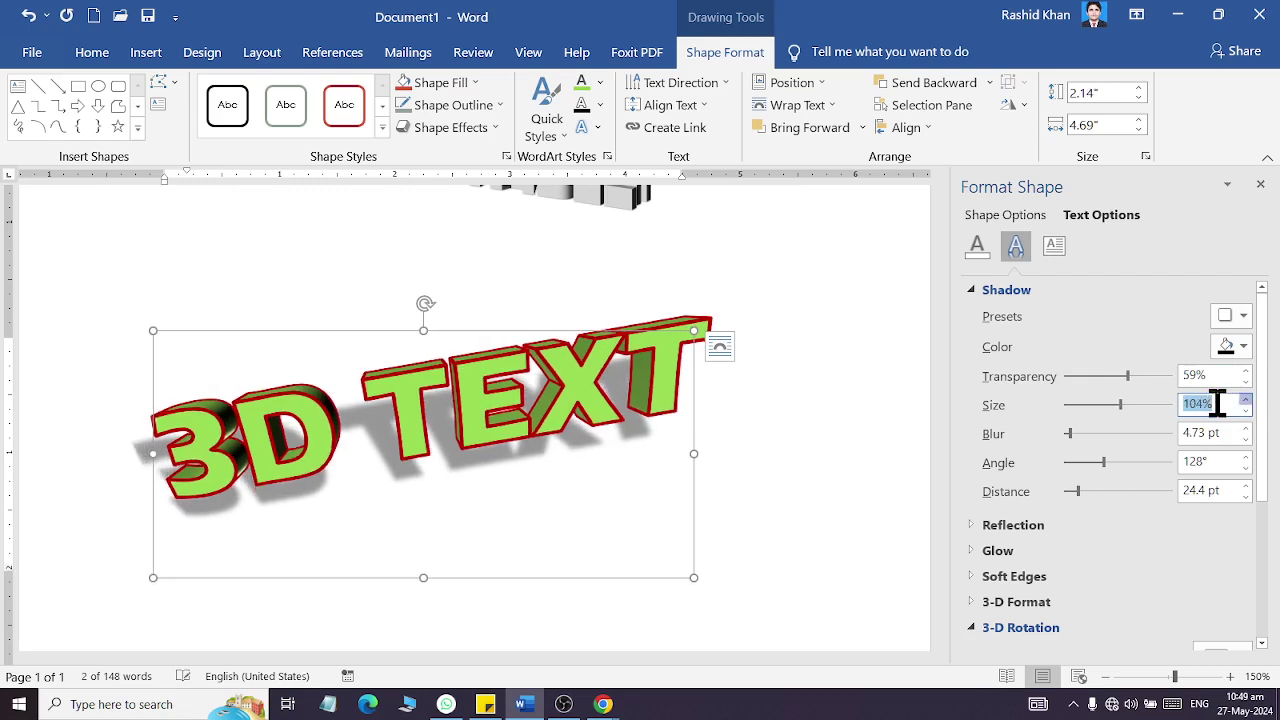
scroll(1216, 403, up, 2)
scroll(1216, 403, up, 2)
scroll(1216, 403, down, 6)
scroll(1216, 403, down, 6)
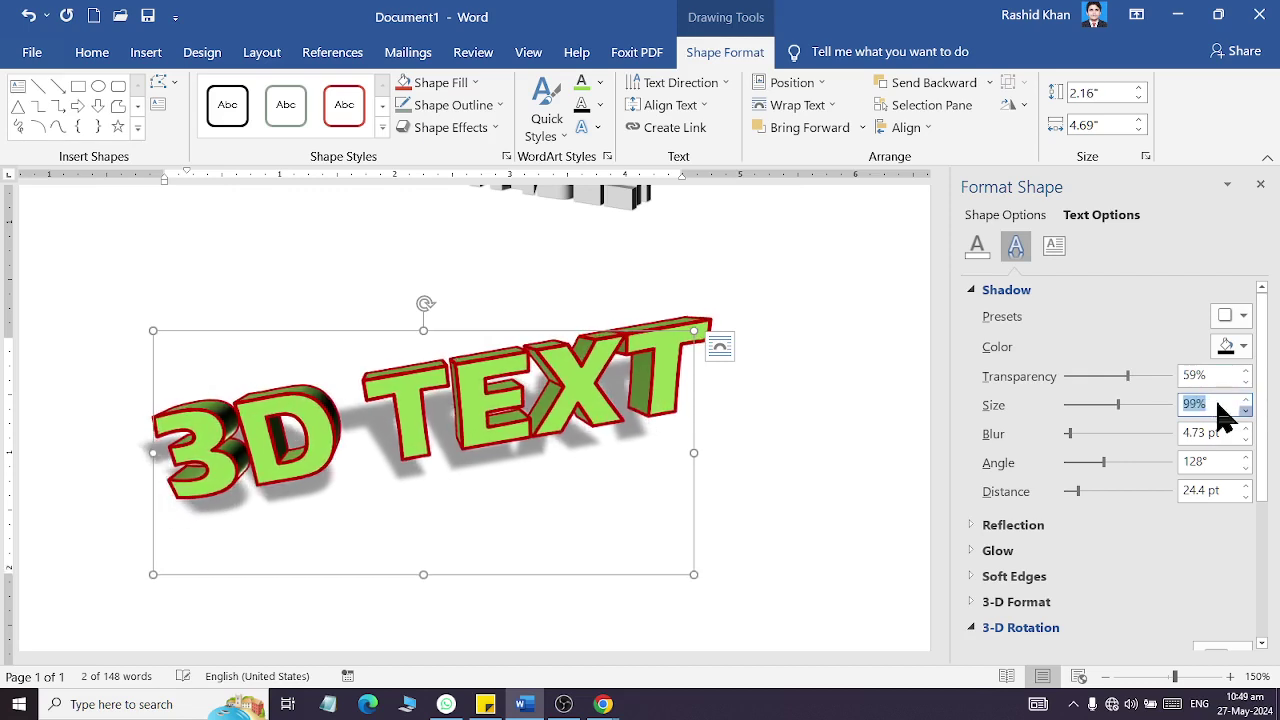
scroll(1216, 403, down, 6)
scroll(1216, 403, down, 7)
scroll(1218, 405, down, 3)
scroll(1218, 405, down, 3)
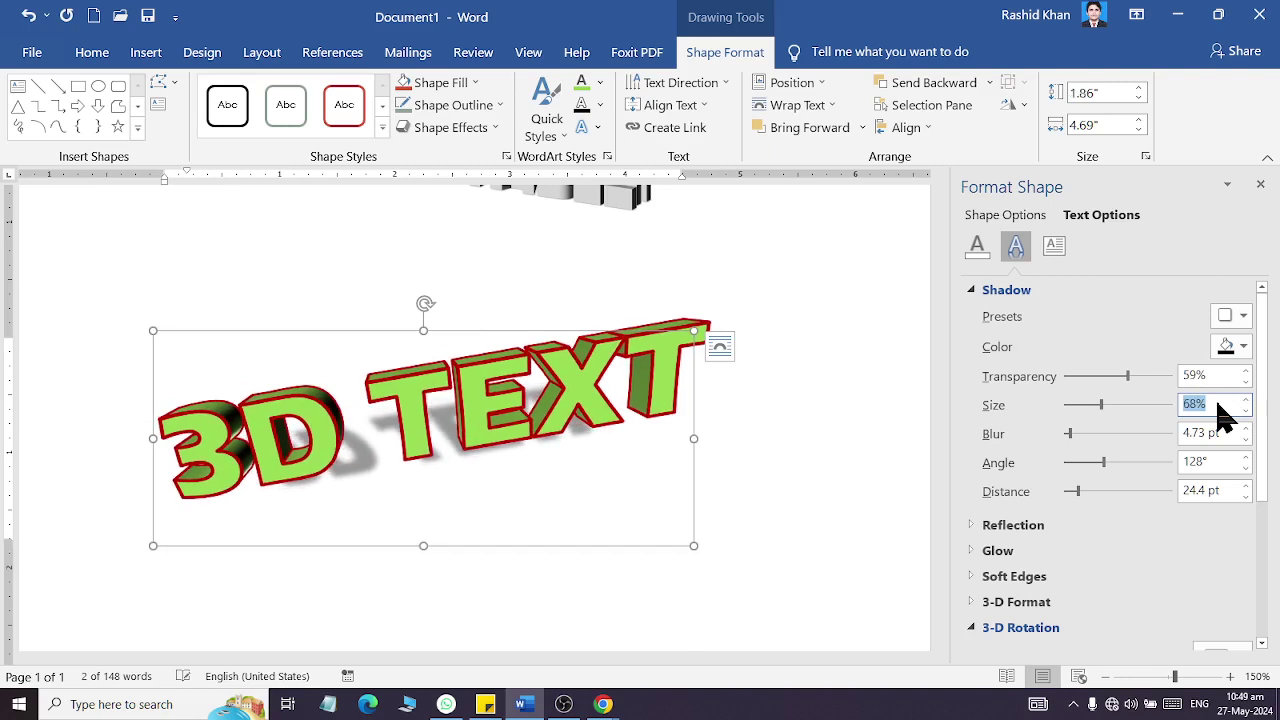
scroll(1218, 405, down, 2)
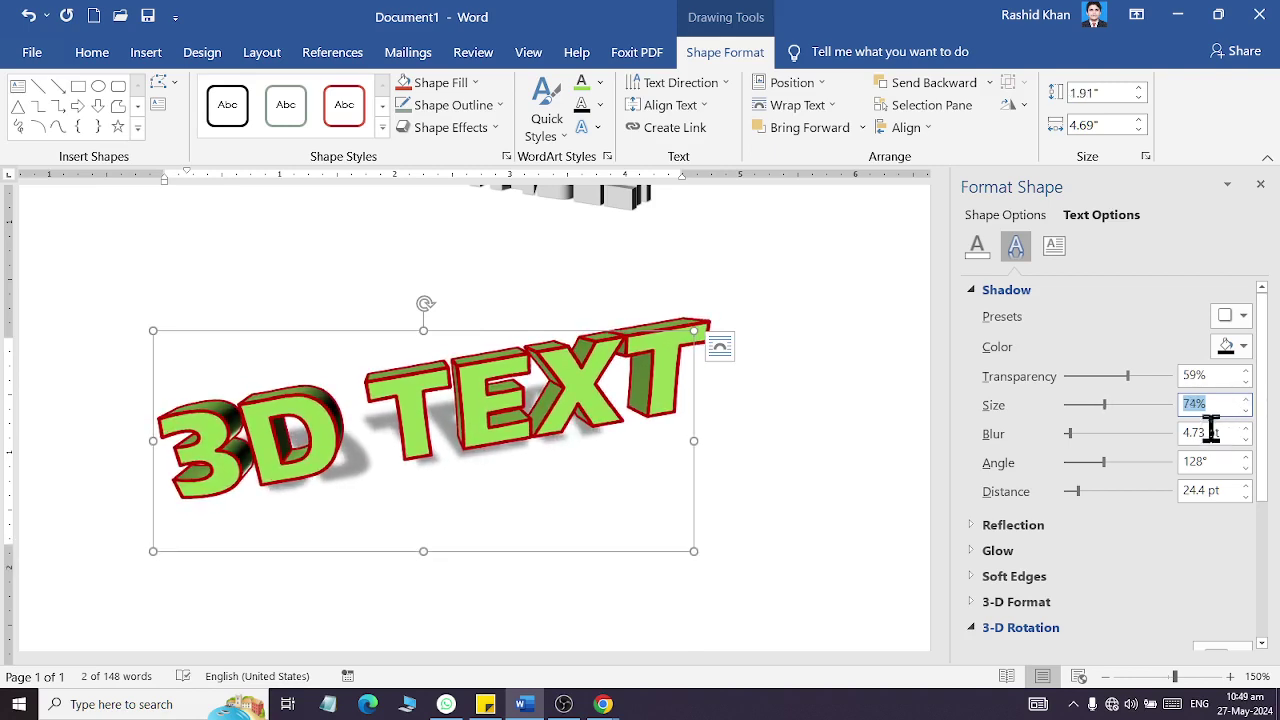
- Try 0 pt and 14 pt shadow blur, then settle the Blur at 5 pt
click(1210, 432)
text(4)
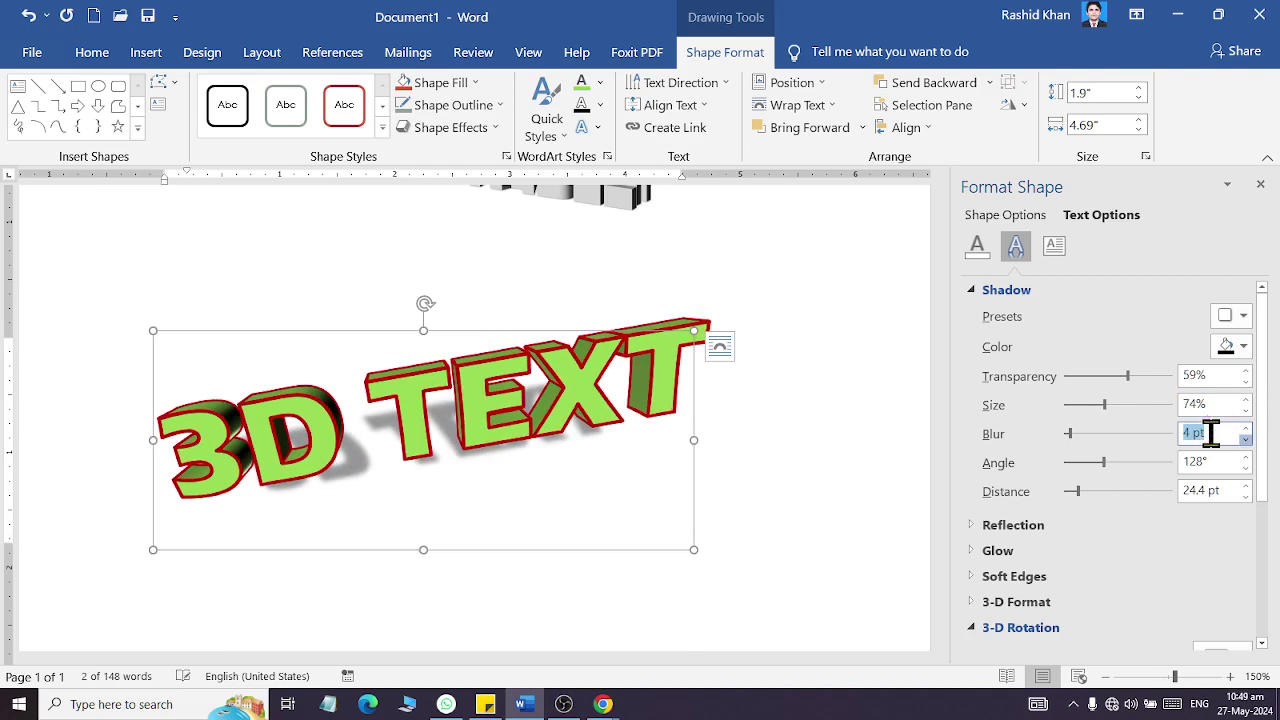
text(0)
key(Return)
text(14)
key(Return)
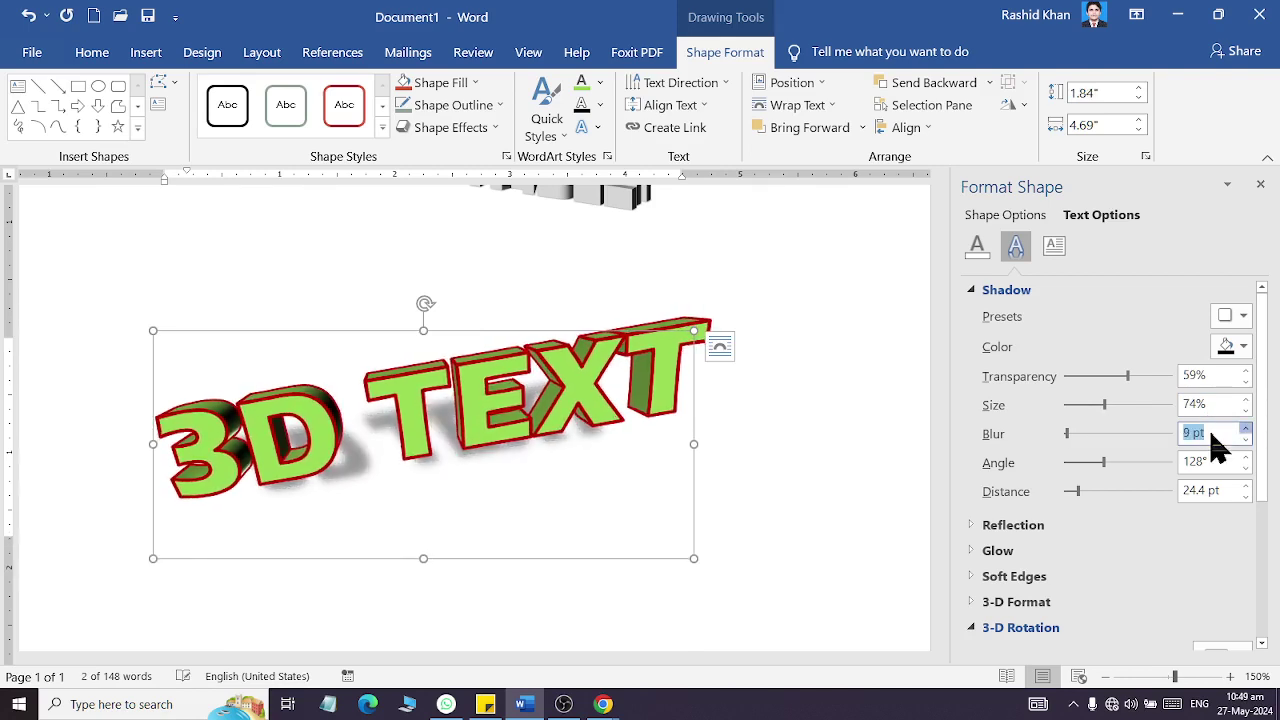
key(Down)
key(Down)
key(Down)
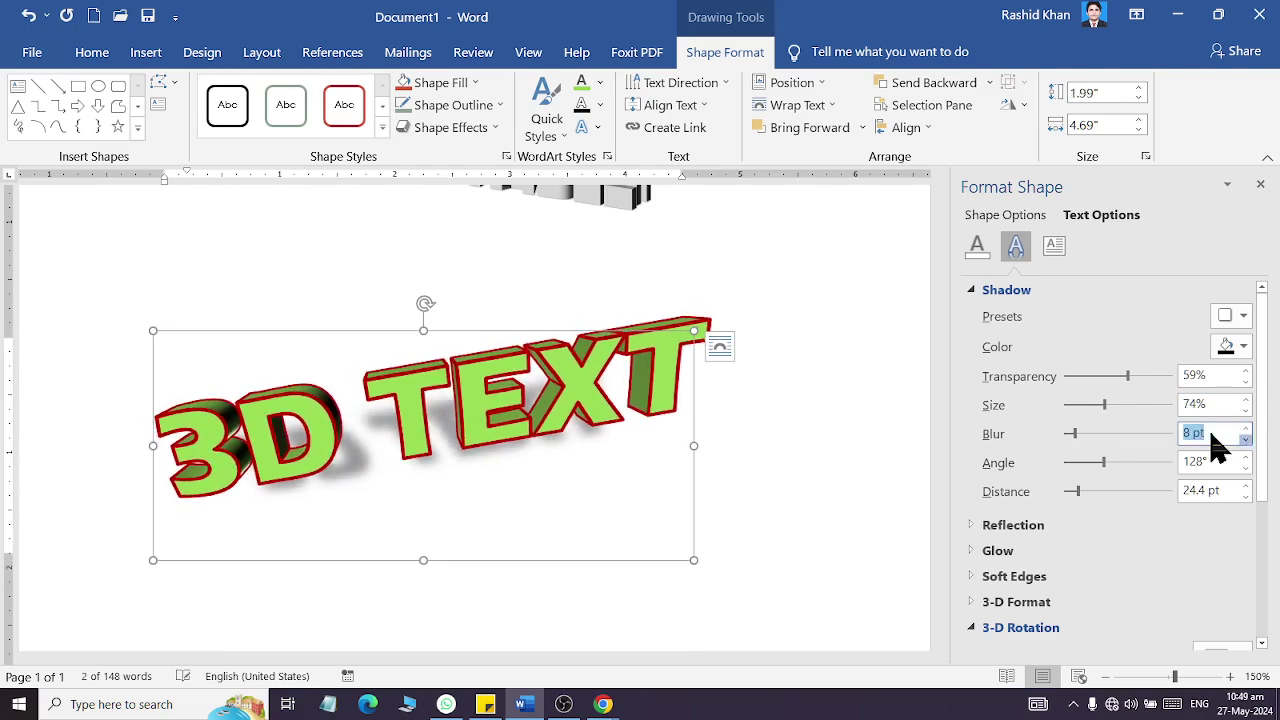
key(Down)
key(Down)
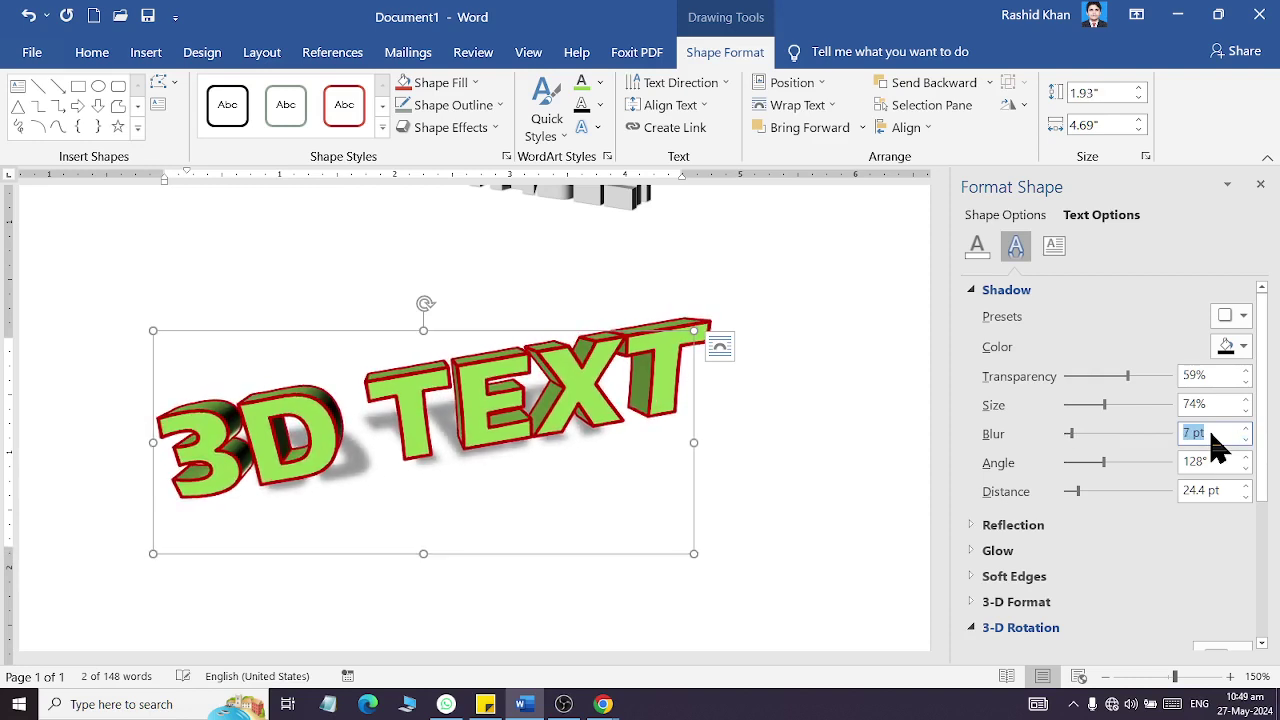
key(Down)
- Set the shadow Angle to 220° after trying 0°, 210° and 10°
click(1216, 462)
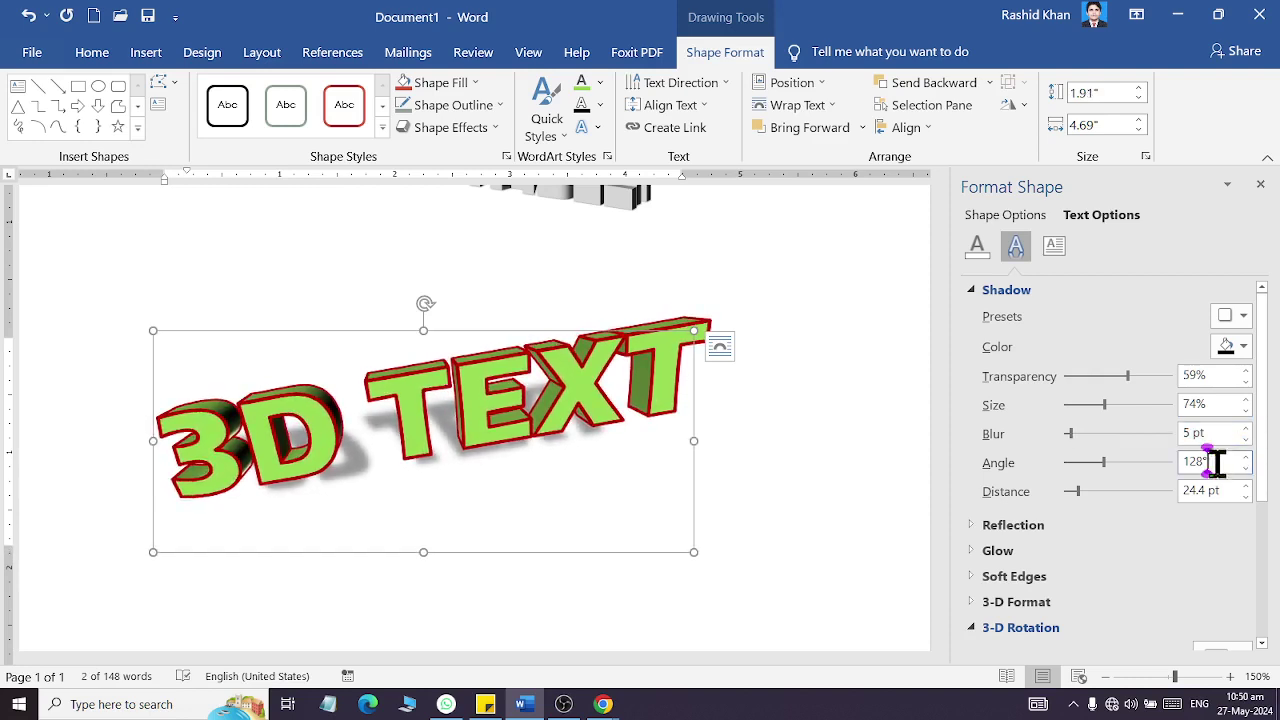
key(Down)
key(Down)
key(Down)
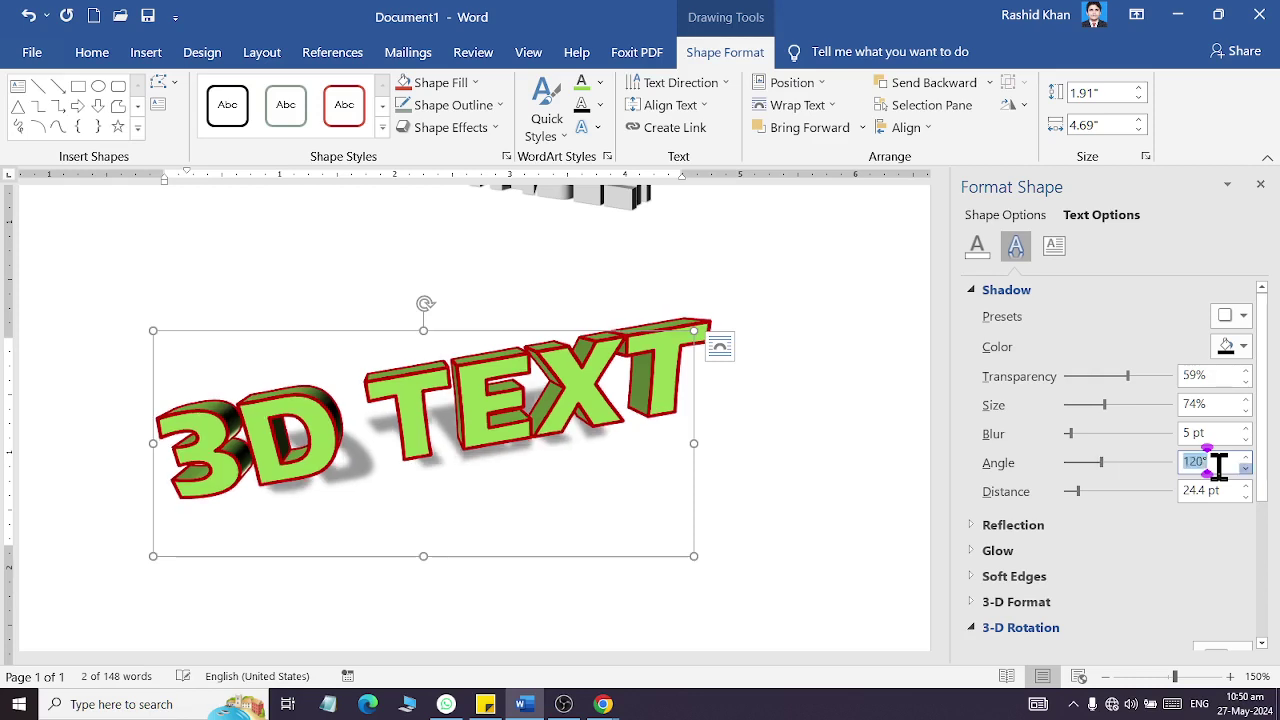
key(Down)
key(Down)
key(Down)
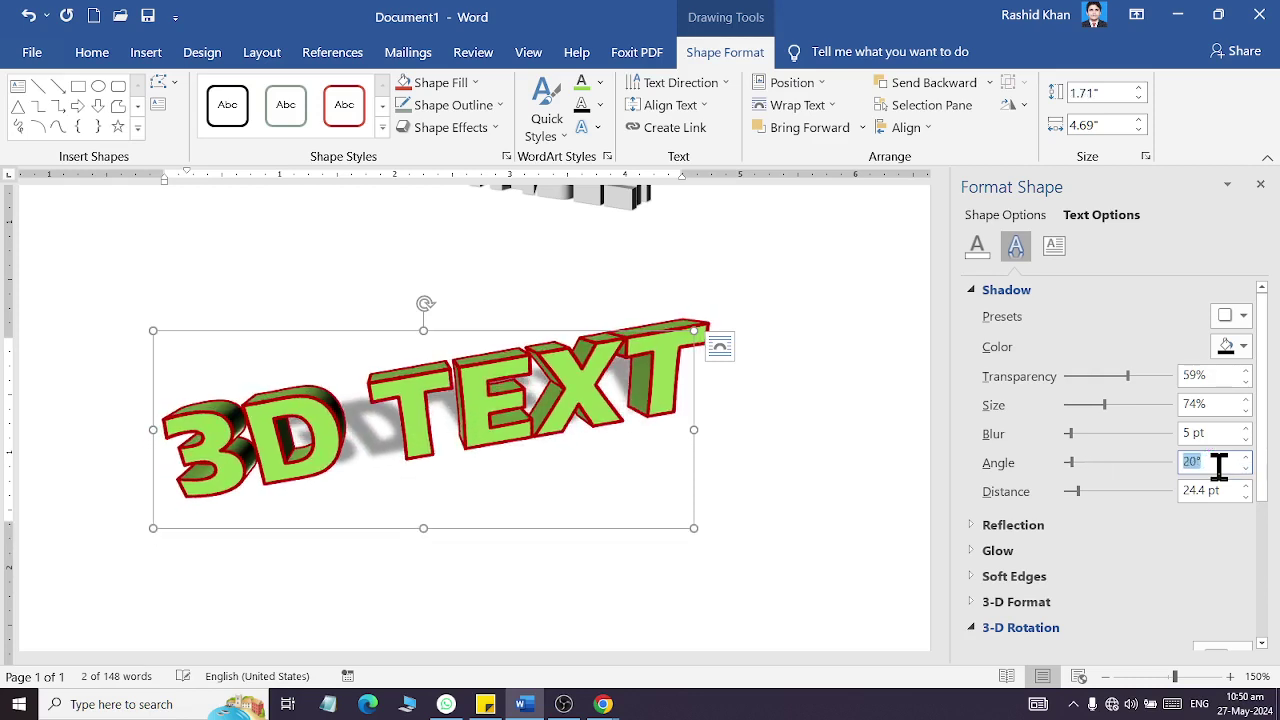
key(Down)
key(Down)
key(Down)
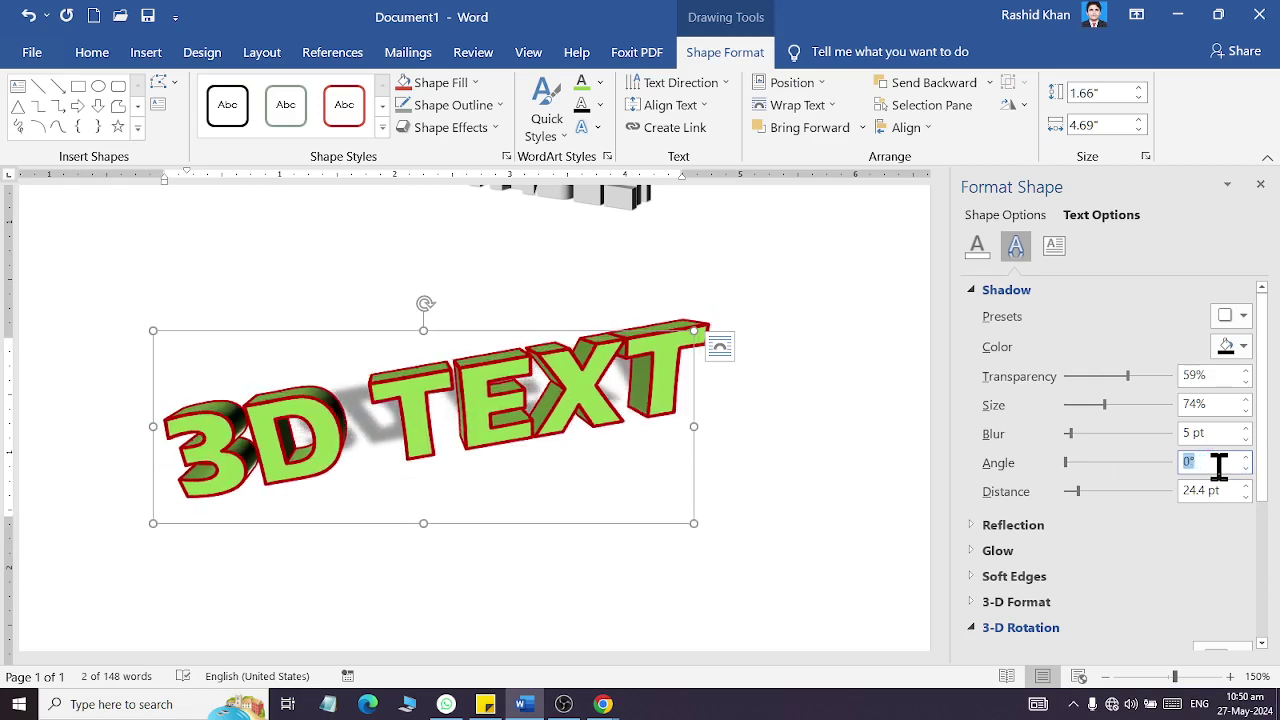
text(210)
key(Return)
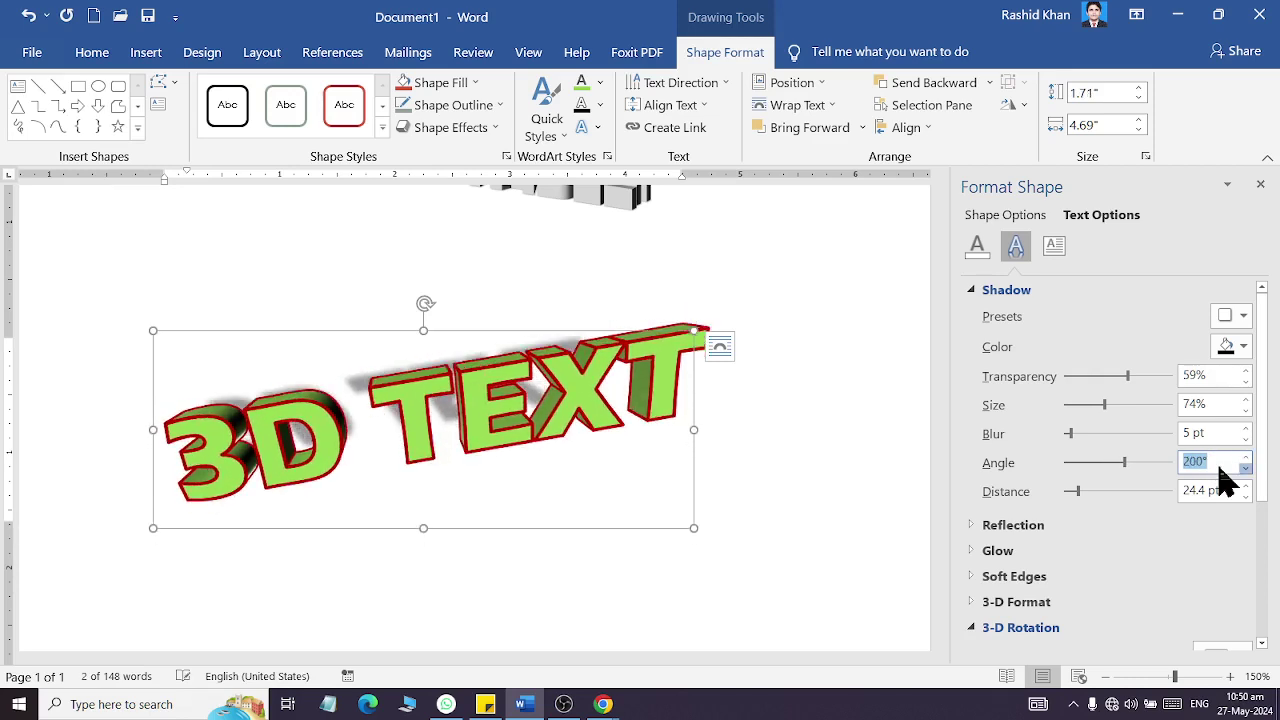
text(10)
key(Return)
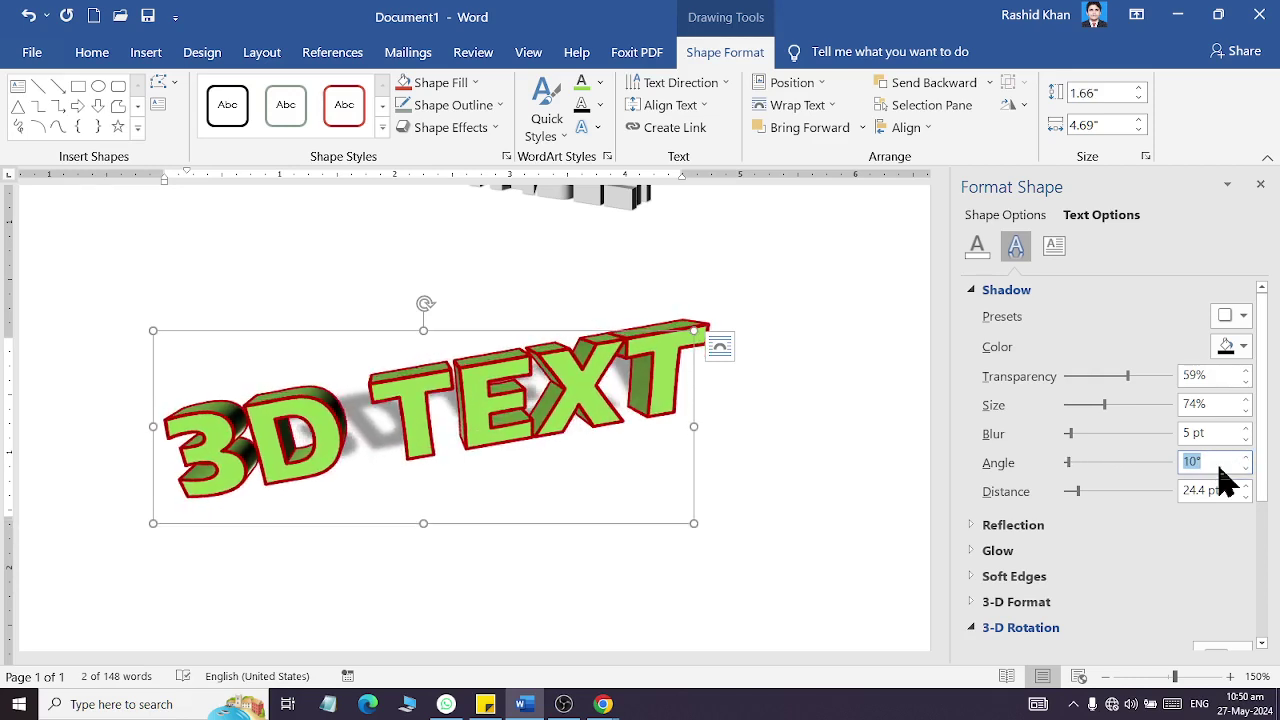
scroll(1220, 467, up, 1)
scroll(1220, 467, up, 3)
scroll(1220, 467, up, 5)
scroll(1220, 467, up, 5)
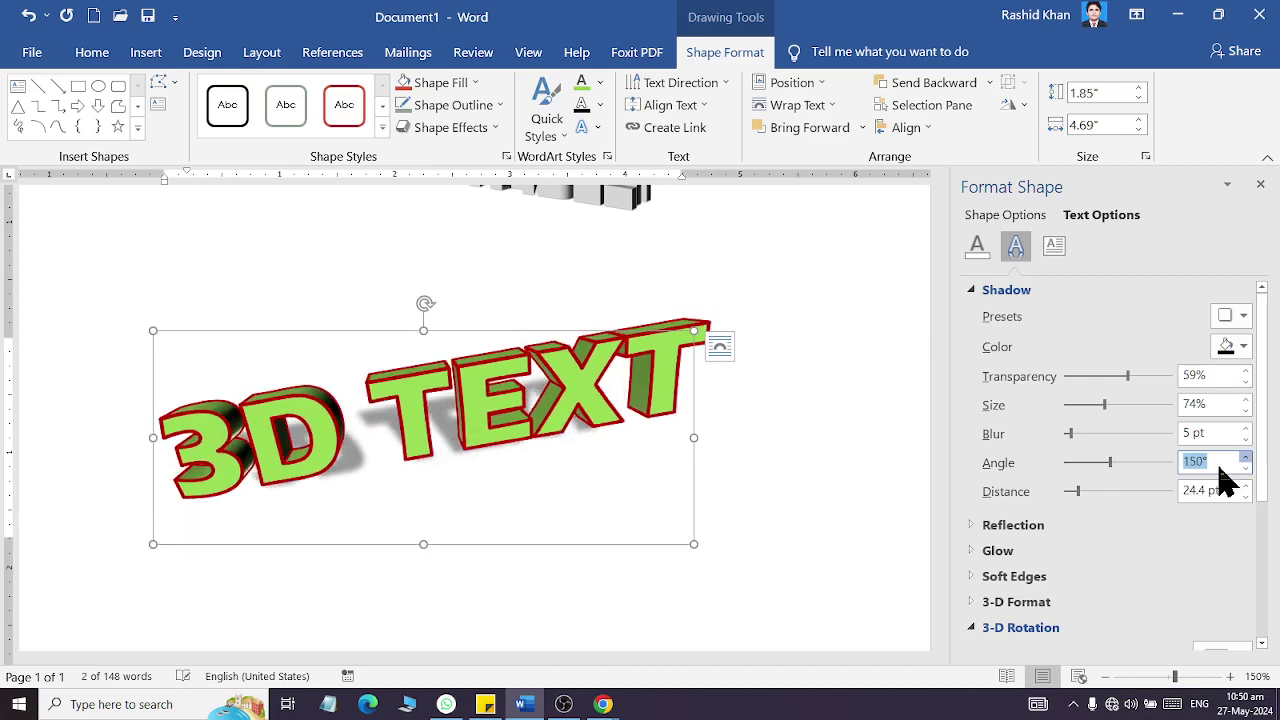
scroll(1220, 467, up, 2)
scroll(1220, 467, up, 2)
scroll(1220, 467, up, 2)
scroll(1220, 467, up, 1)
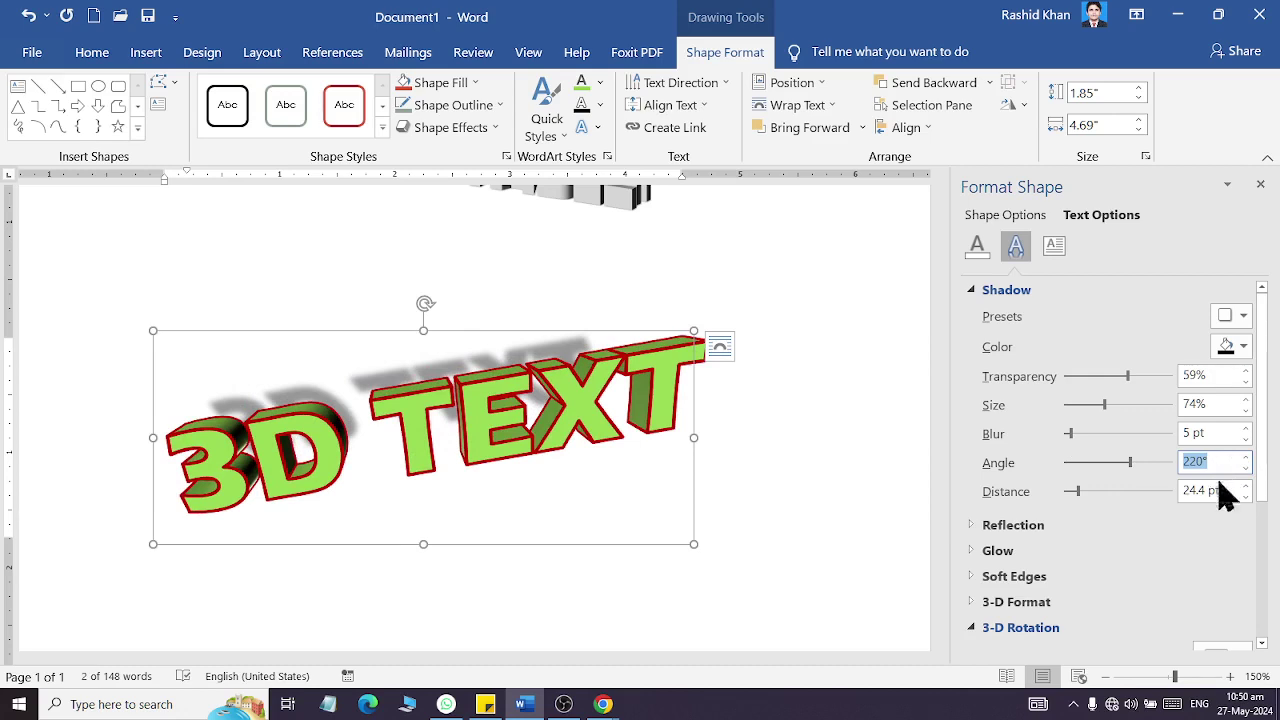
- Adjust the shadow Distance to 16 pt
click(1218, 491)
scroll(1218, 491, down, 5)
scroll(1220, 500, down, 6)
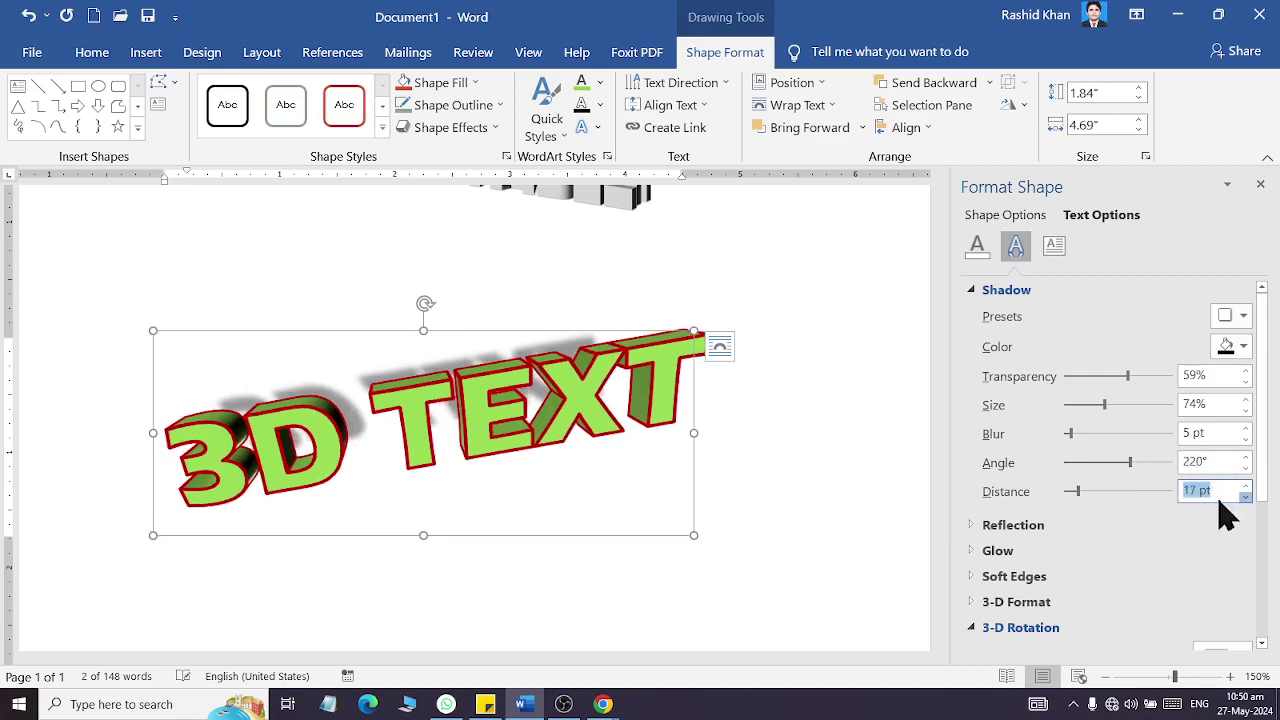
scroll(1222, 512, down, 6)
scroll(1222, 512, down, 6)
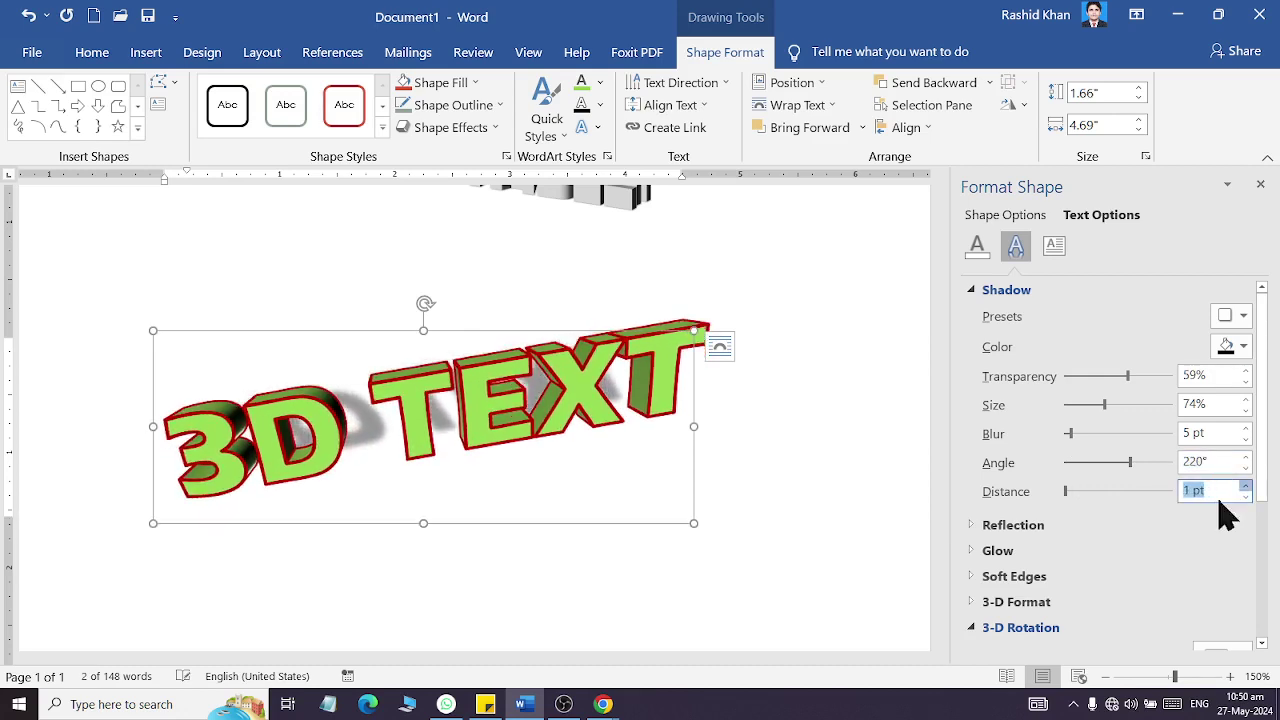
scroll(1225, 514, up, 8)
scroll(1225, 514, up, 8)
scroll(1225, 514, up, 9)
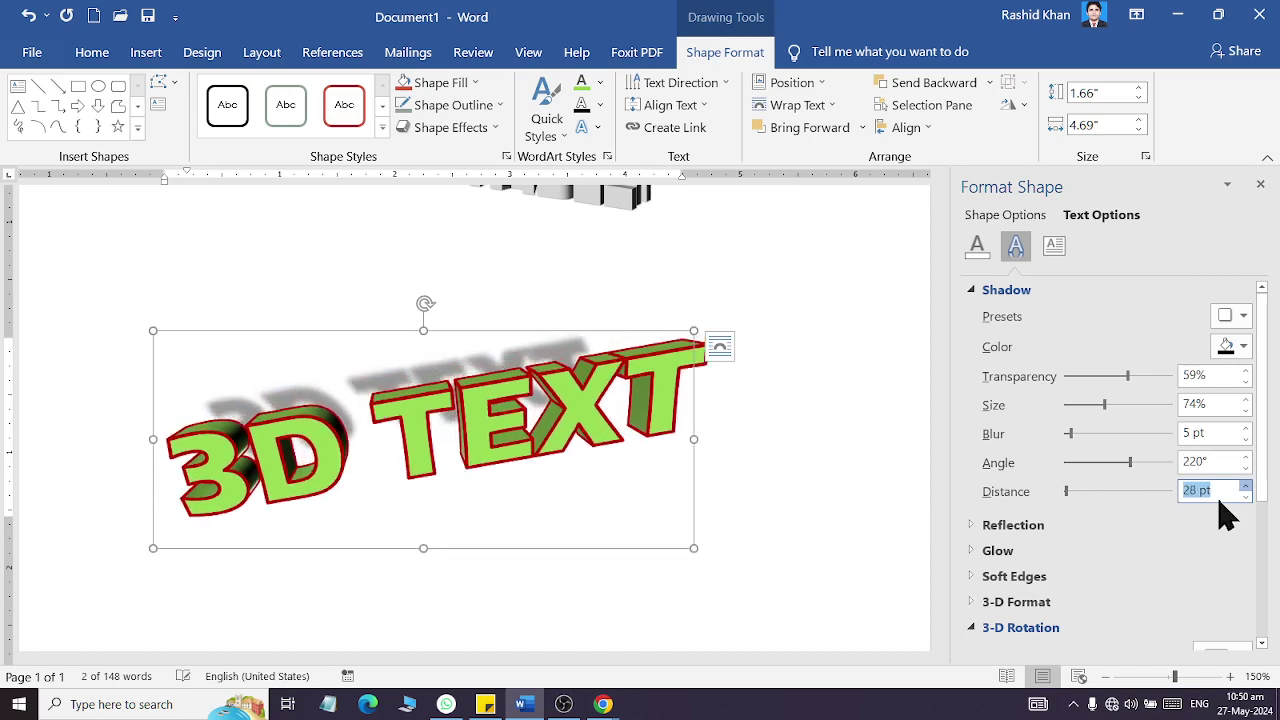
scroll(1225, 514, up, 9)
scroll(1225, 514, up, 8)
scroll(1225, 514, up, 8)
scroll(1225, 514, up, 8)
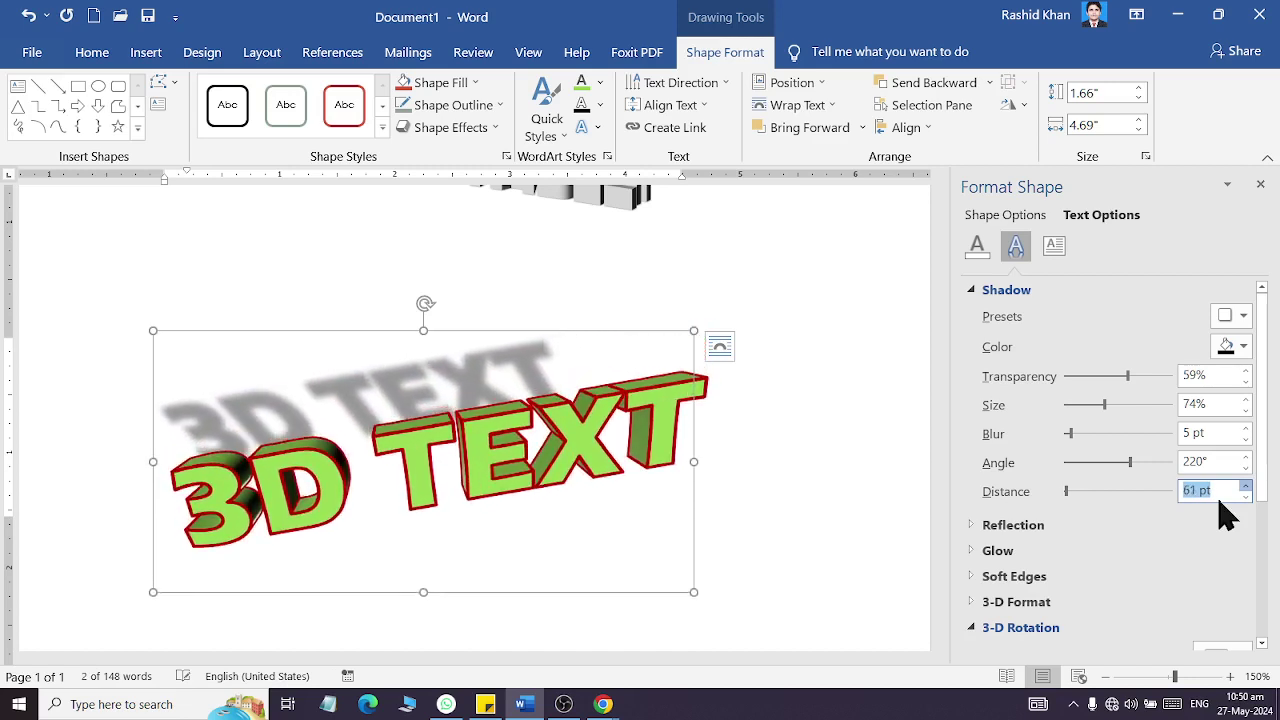
scroll(1225, 514, up, 8)
scroll(1225, 514, down, 2)
scroll(1225, 514, down, 2)
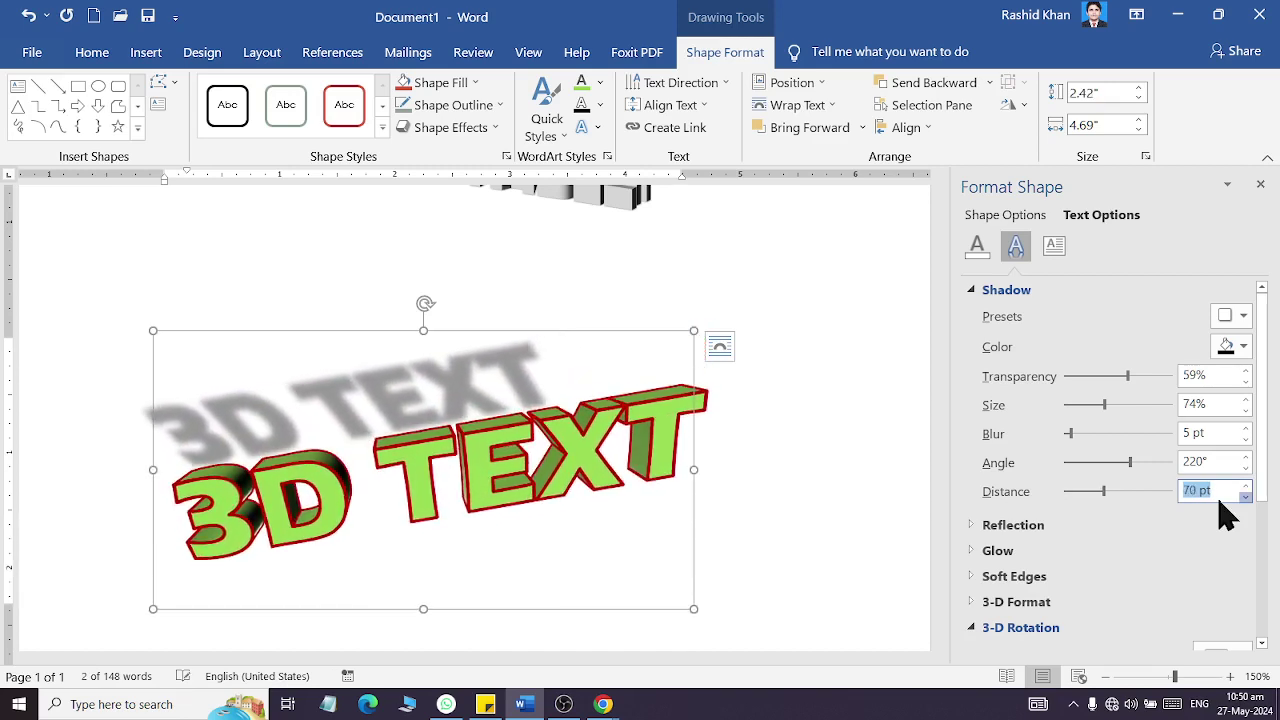
scroll(1225, 514, down, 3)
scroll(1225, 514, down, 8)
scroll(1225, 514, down, 8)
scroll(1225, 514, down, 8)
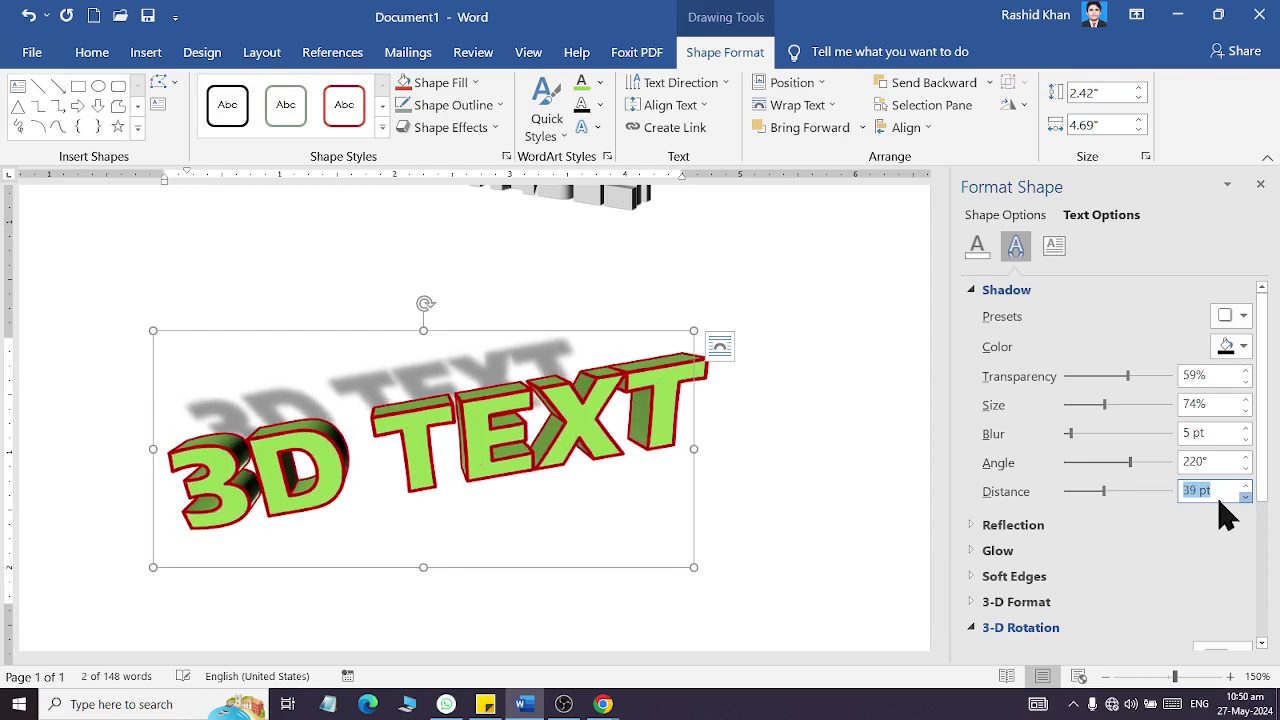
scroll(1225, 514, down, 8)
scroll(1225, 514, down, 8)
scroll(1225, 514, down, 8)
scroll(1225, 514, down, 6)
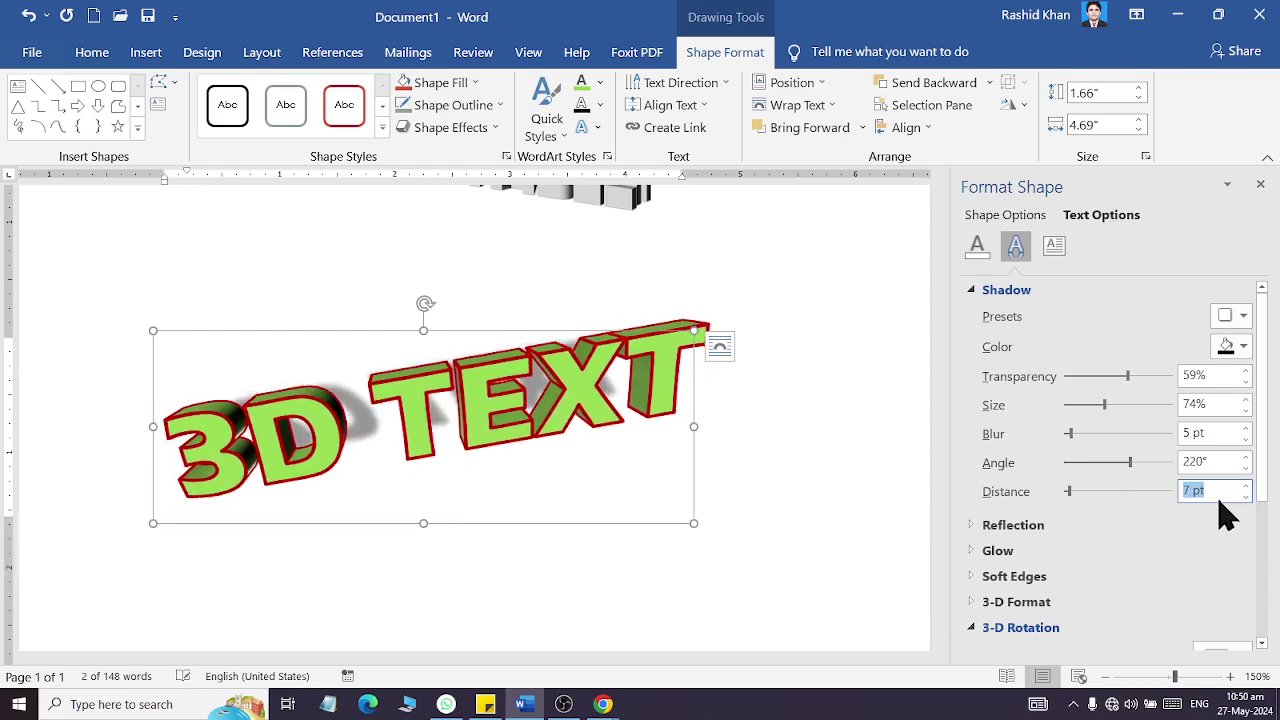
scroll(1225, 514, up, 2)
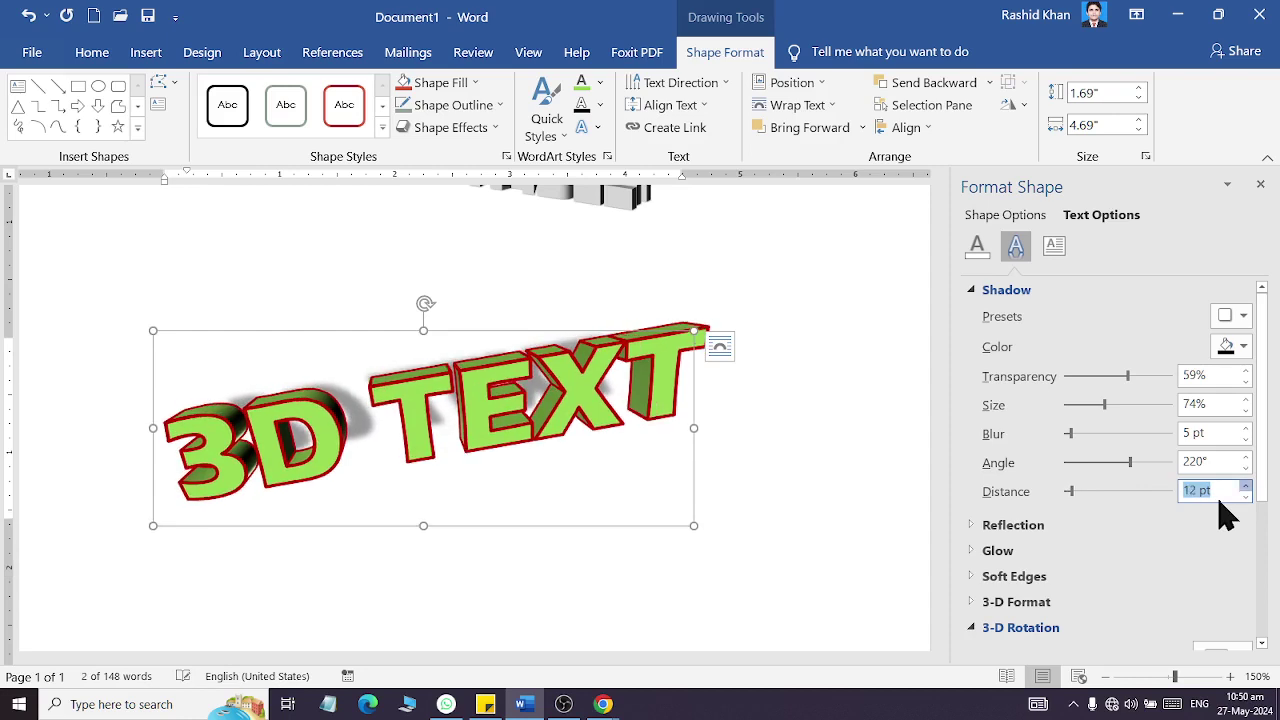
scroll(1225, 514, up, 3)
scroll(1225, 514, up, 2)
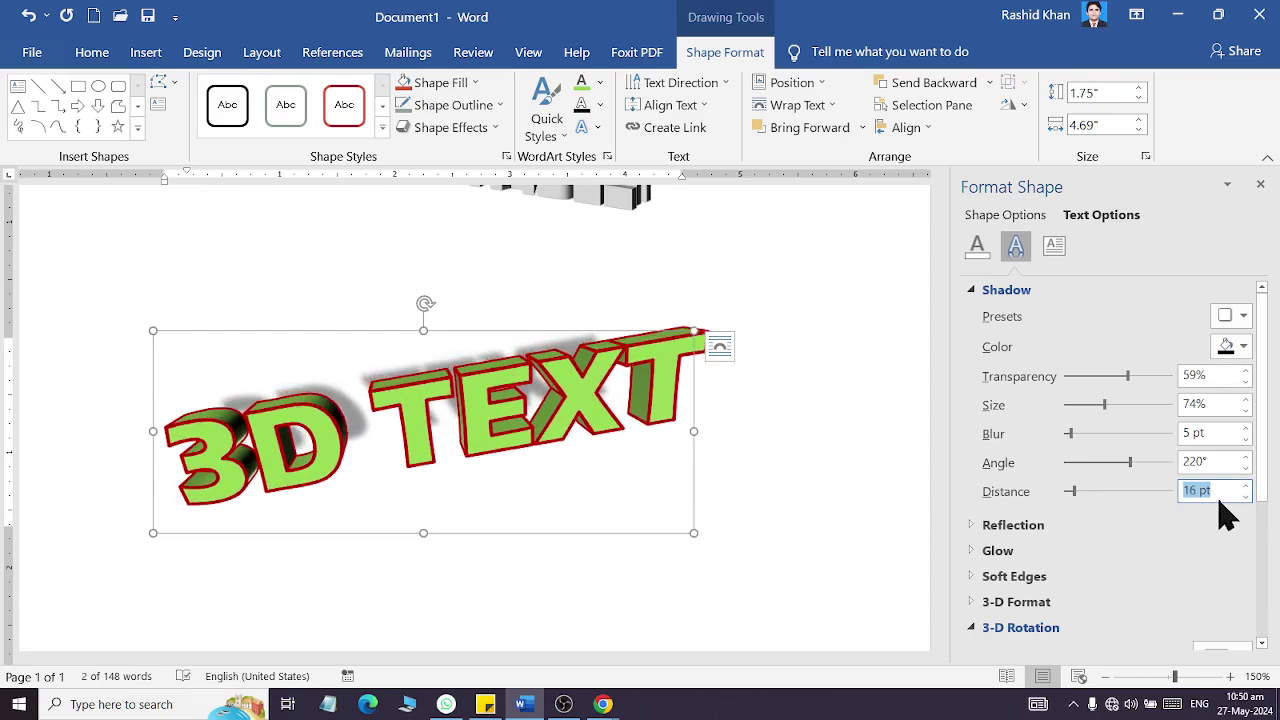
- Close the Format Shape pane and click empty page space to deselect the 3D TEXT WordArt
click(1260, 186)
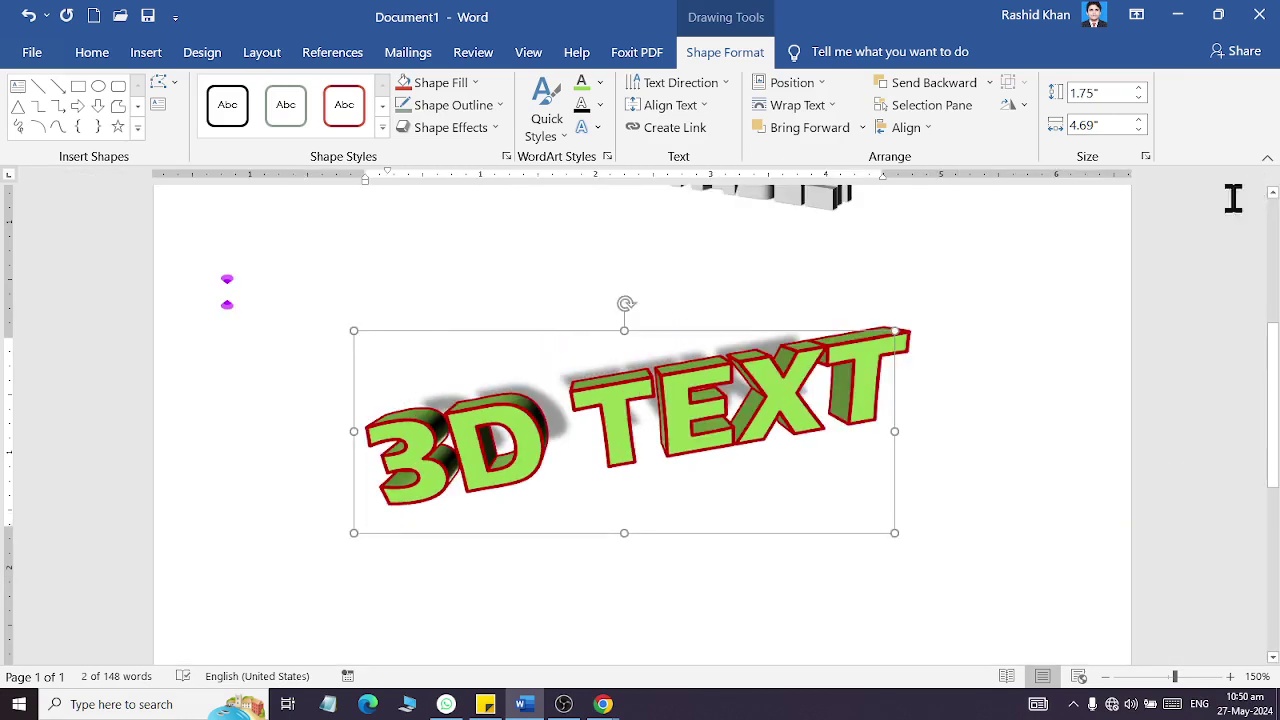
click(948, 470)
scroll(1063, 483, down, 3)
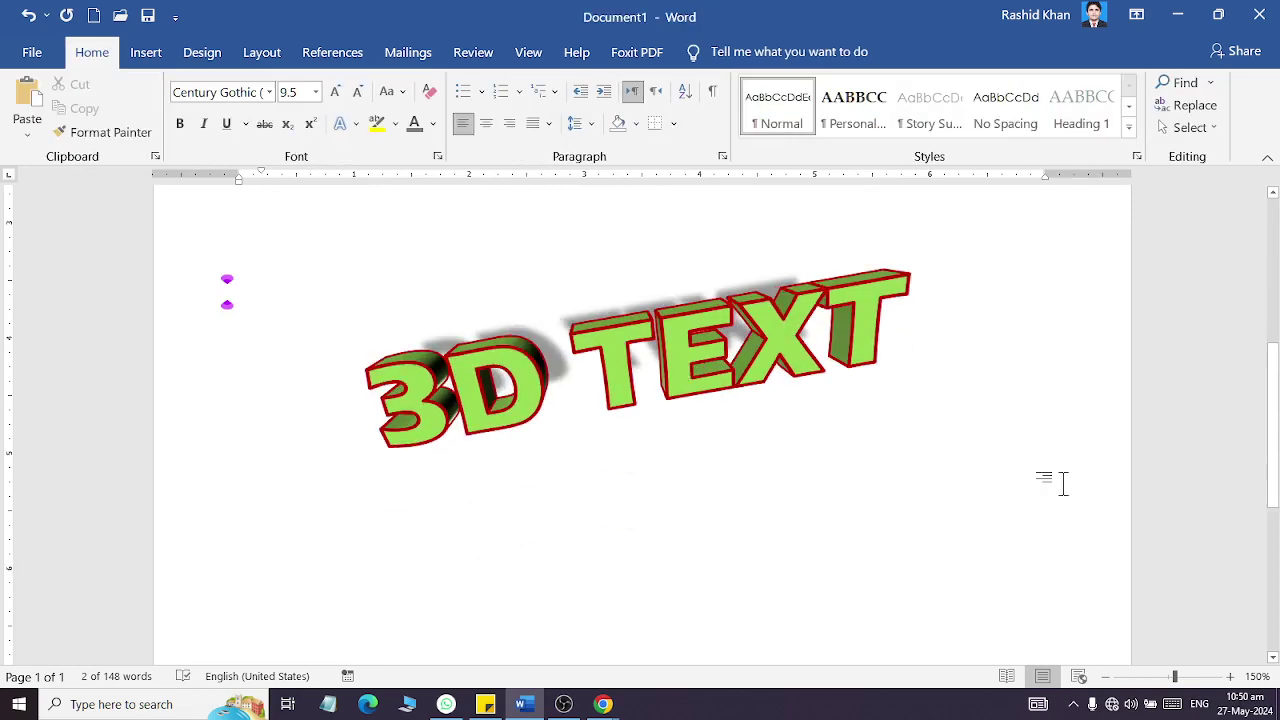
click(1052, 455)
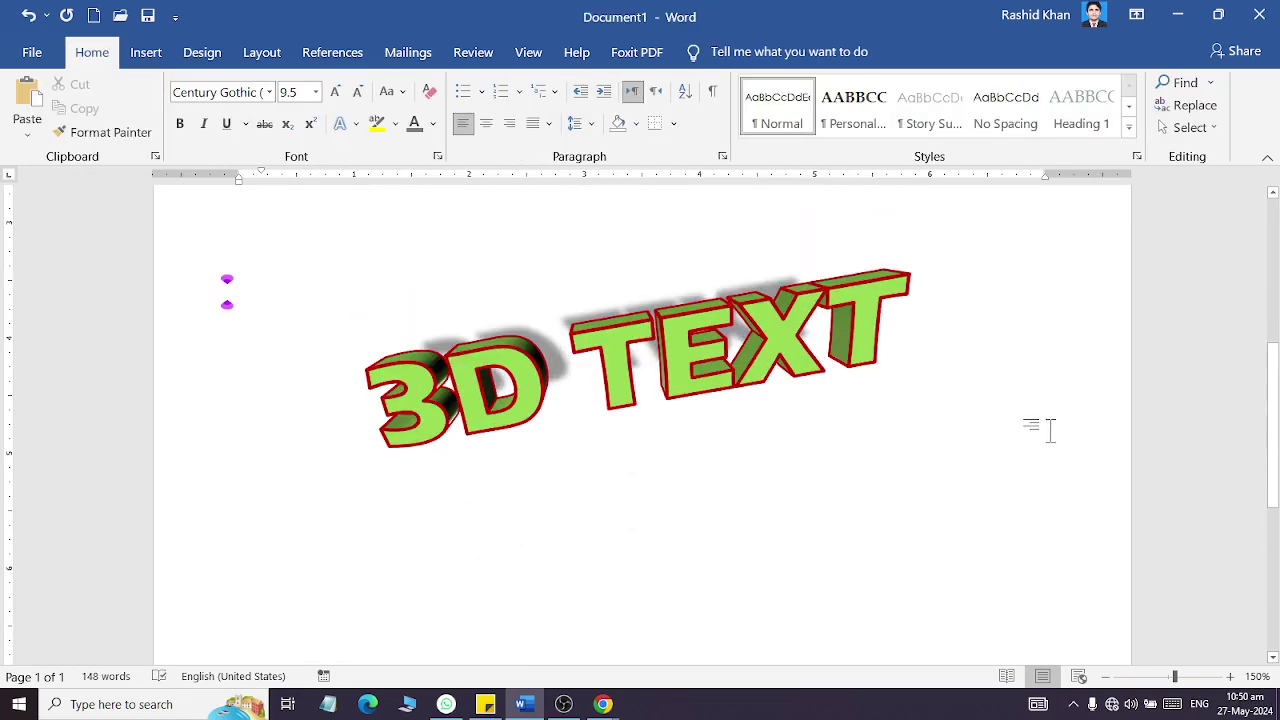